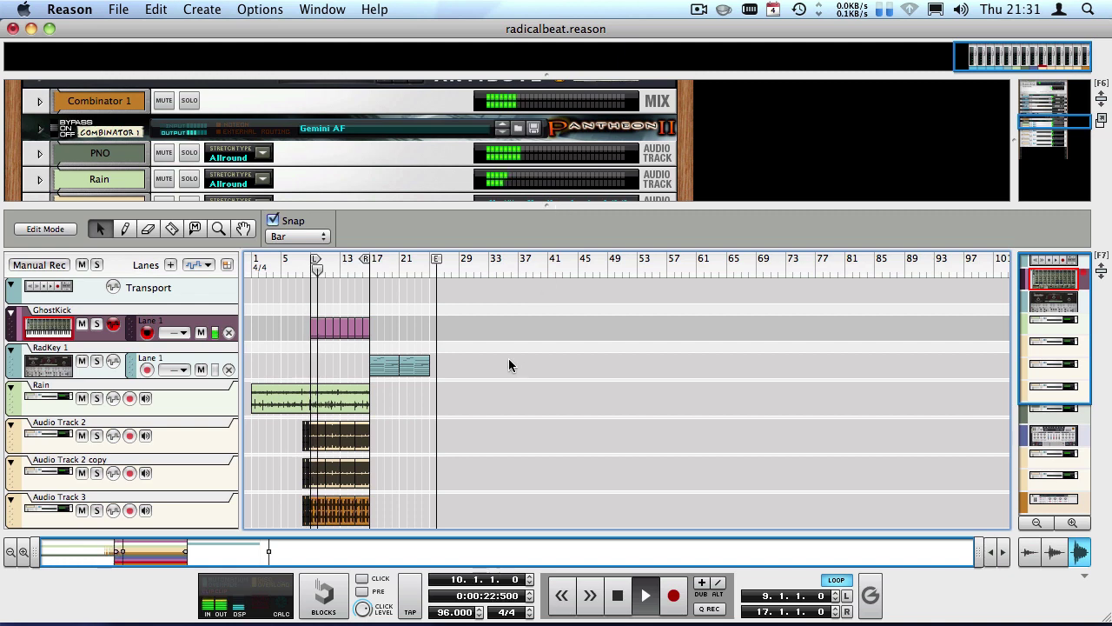
- Stop playback and return the song position to the start of the song
{"action": "scroll", "coordinate": [504, 374], "scroll_direction": "down", "scroll_amount": 5}
{"action": "scroll", "coordinate": [476, 382], "scroll_direction": "up", "scroll_amount": 3}
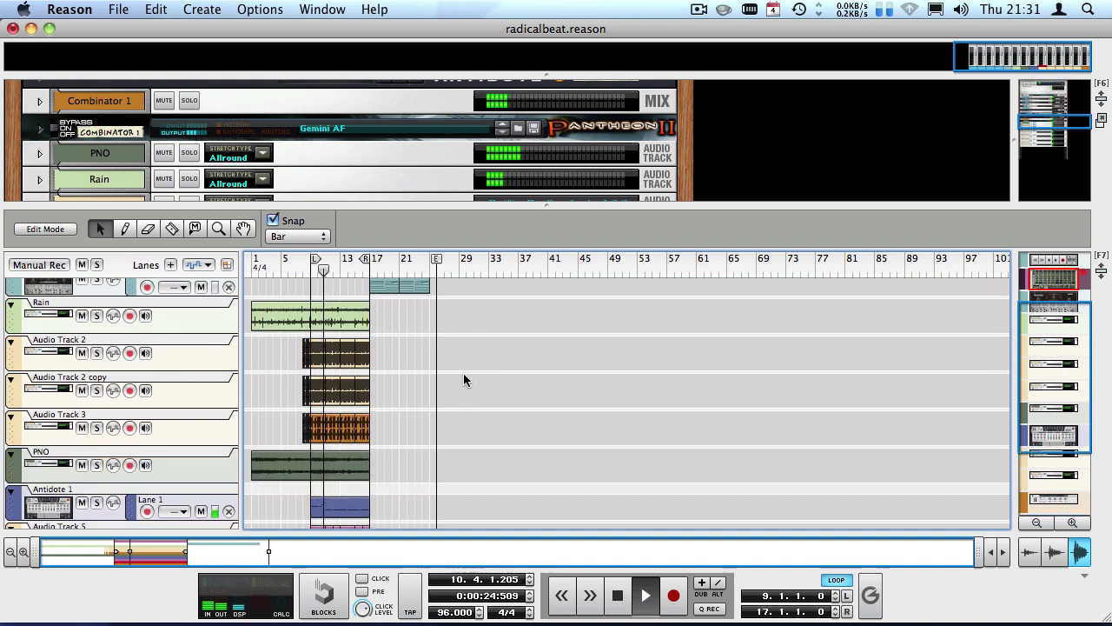
{"action": "scroll", "coordinate": [388, 389], "scroll_direction": "up", "scroll_amount": 3}
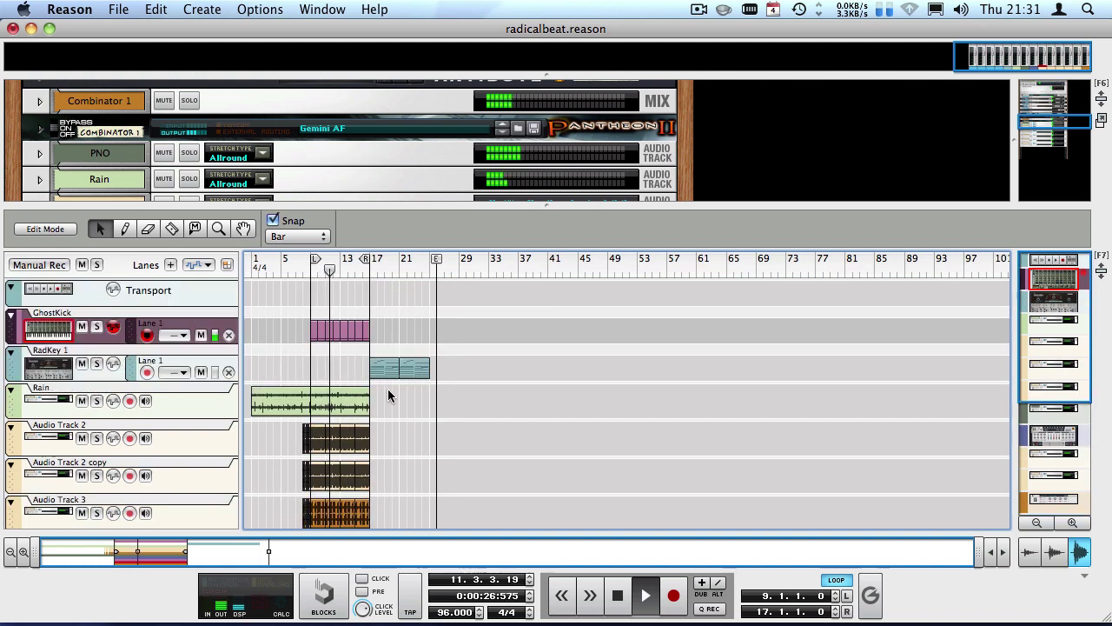
{"action": "scroll", "coordinate": [339, 365], "scroll_direction": "down", "scroll_amount": 4}
{"action": "scroll", "coordinate": [338, 364], "scroll_direction": "down", "scroll_amount": 3}
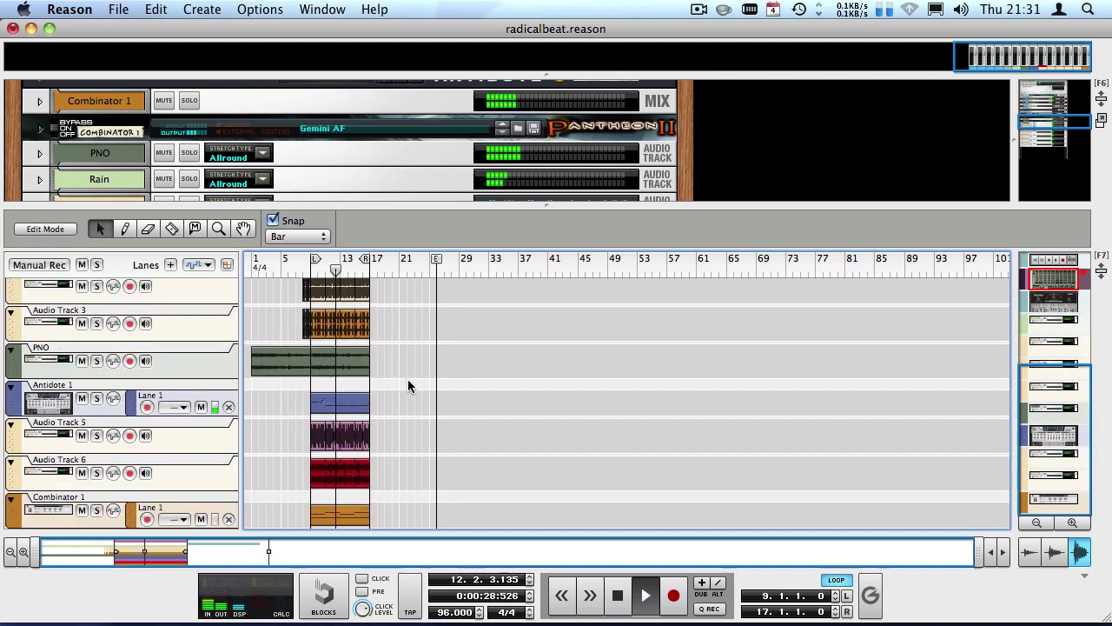
{"action": "scroll", "coordinate": [407, 382], "scroll_direction": "up", "scroll_amount": 4}
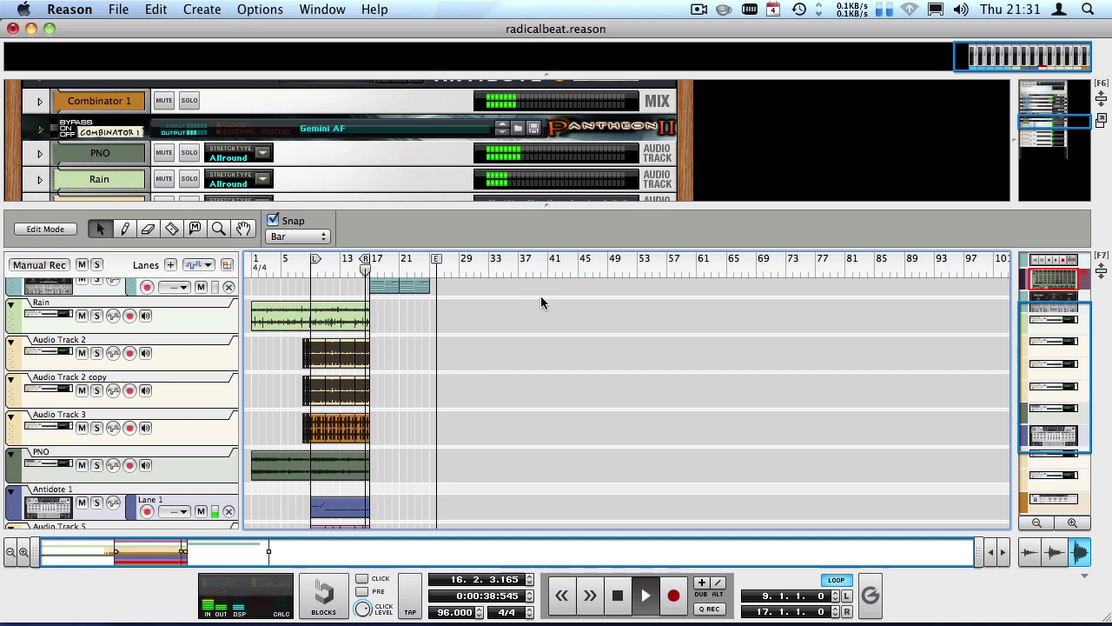
{"action": "key", "text": "space"}
{"action": "key", "text": "shift+Return"}
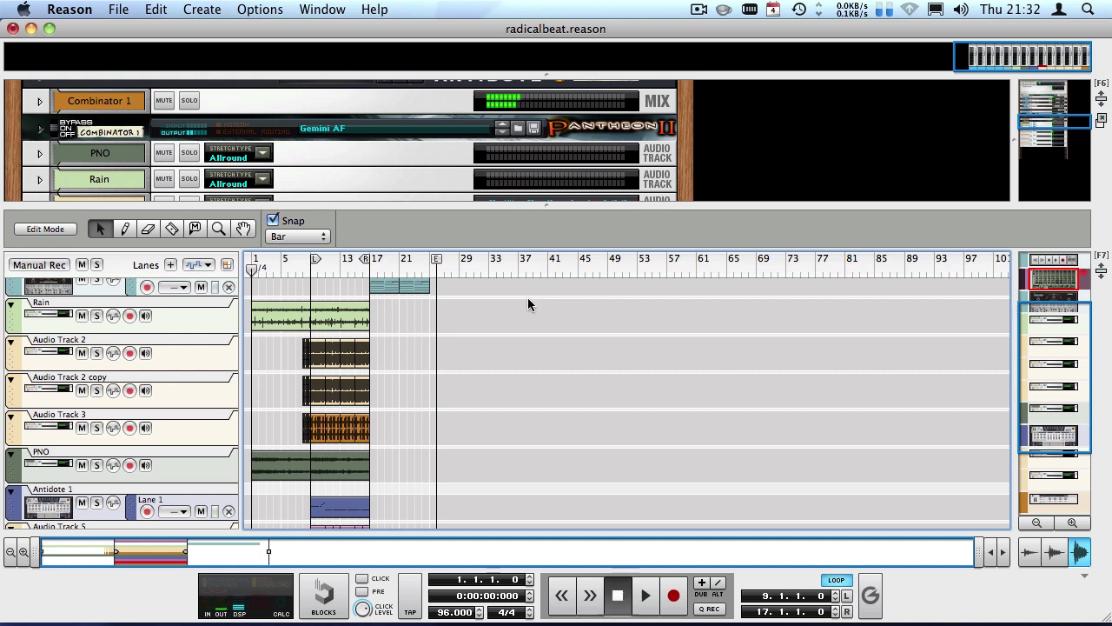
- Enlarge the rack to fill the workspace and look over the audio track devices
{"action": "left_click_drag", "start_coordinate": [506, 205], "coordinate": [537, 556]}
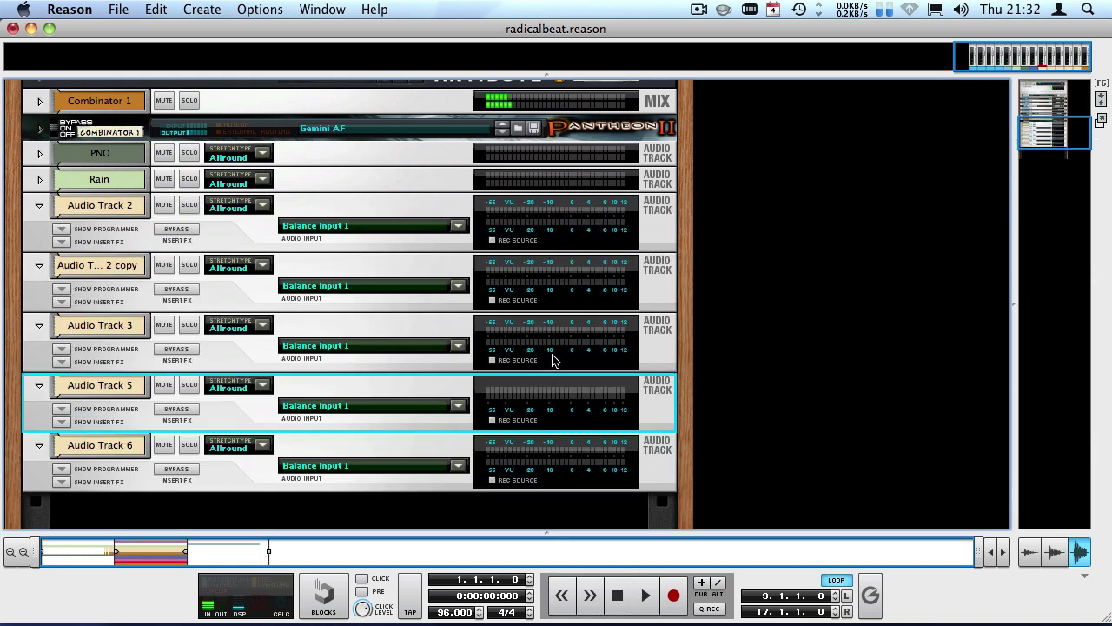
{"action": "scroll", "coordinate": [554, 358], "scroll_direction": "down", "scroll_amount": 5}
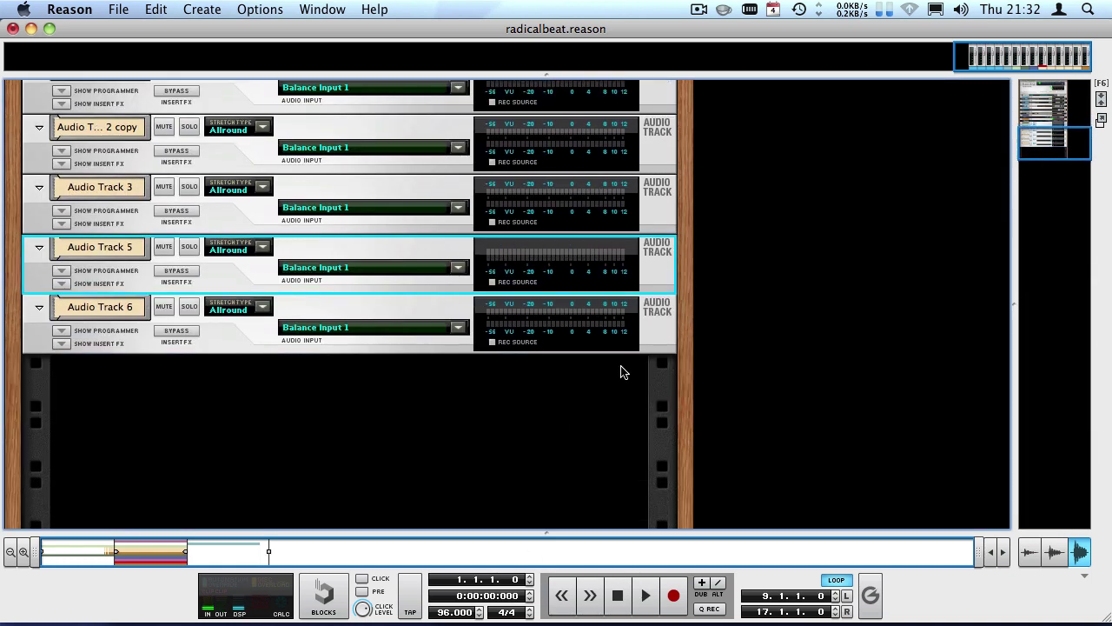
{"action": "left_click_drag", "start_coordinate": [535, 78], "coordinate": [425, 35]}
{"action": "scroll", "coordinate": [677, 289], "scroll_direction": "up", "scroll_amount": 3}
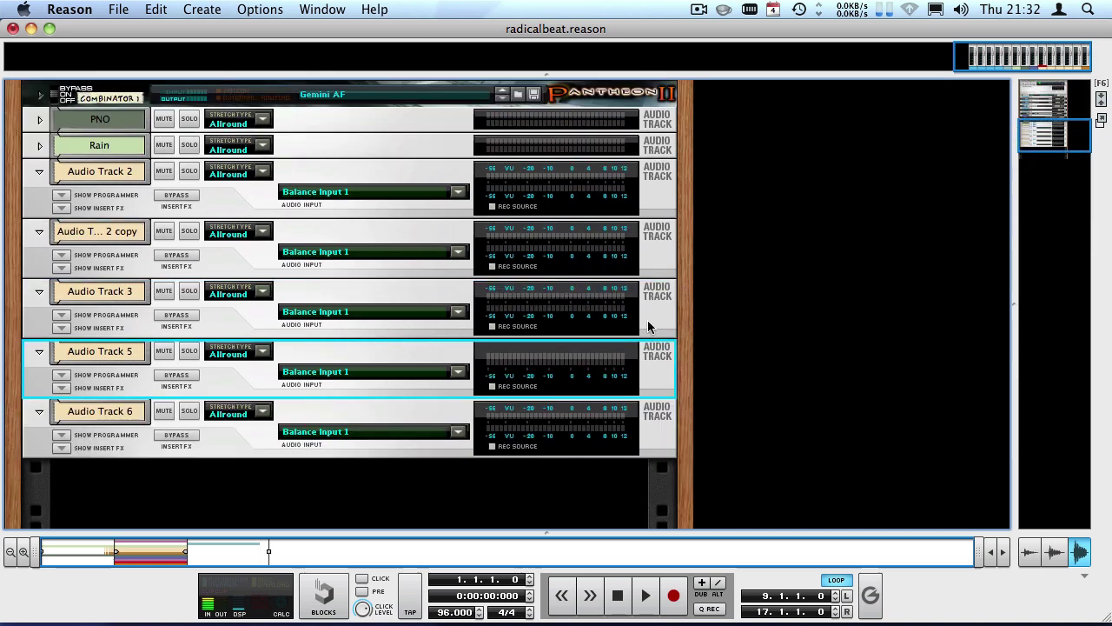
{"action": "scroll", "coordinate": [648, 326], "scroll_direction": "up", "scroll_amount": 2}
{"action": "scroll", "coordinate": [348, 295], "scroll_direction": "down", "scroll_amount": 4}
{"action": "scroll", "coordinate": [218, 274], "scroll_direction": "up", "scroll_amount": 2}
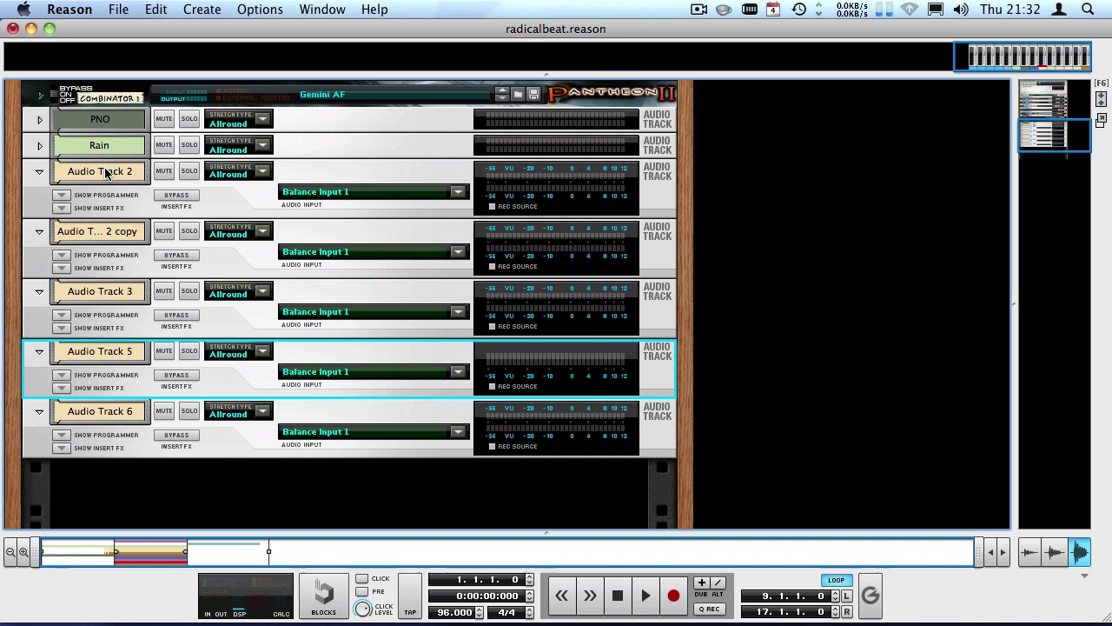
- Inspect the rear connections of the audio track devices and return to the rack's front
{"action": "key", "text": "Tab"}
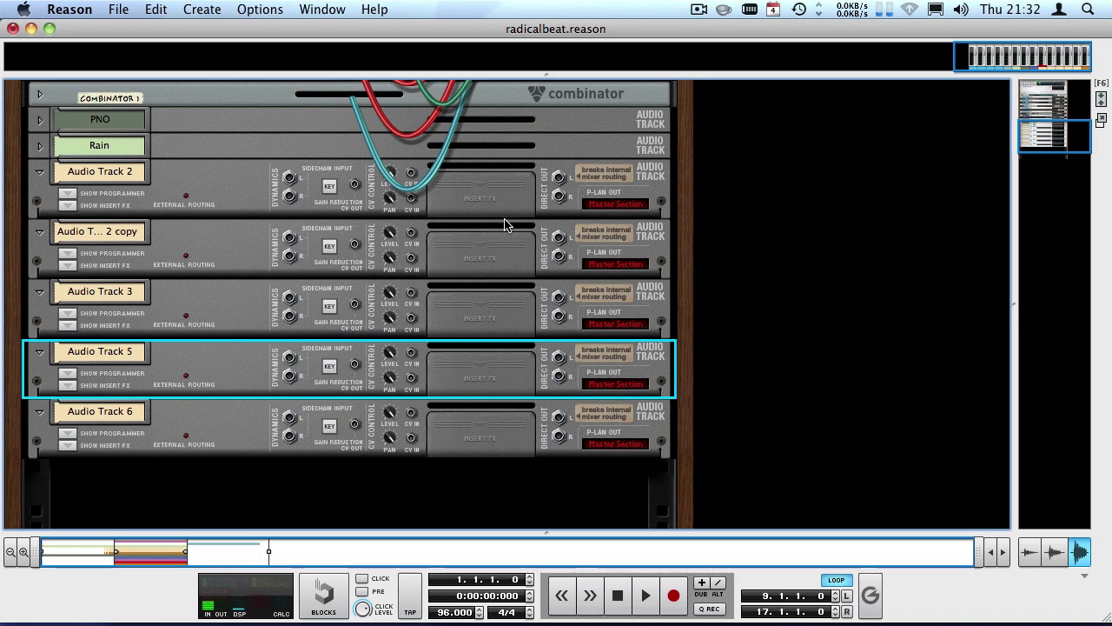
{"action": "key", "text": "Tab"}
{"action": "left_click_drag", "start_coordinate": [407, 74], "coordinate": [365, 59]}
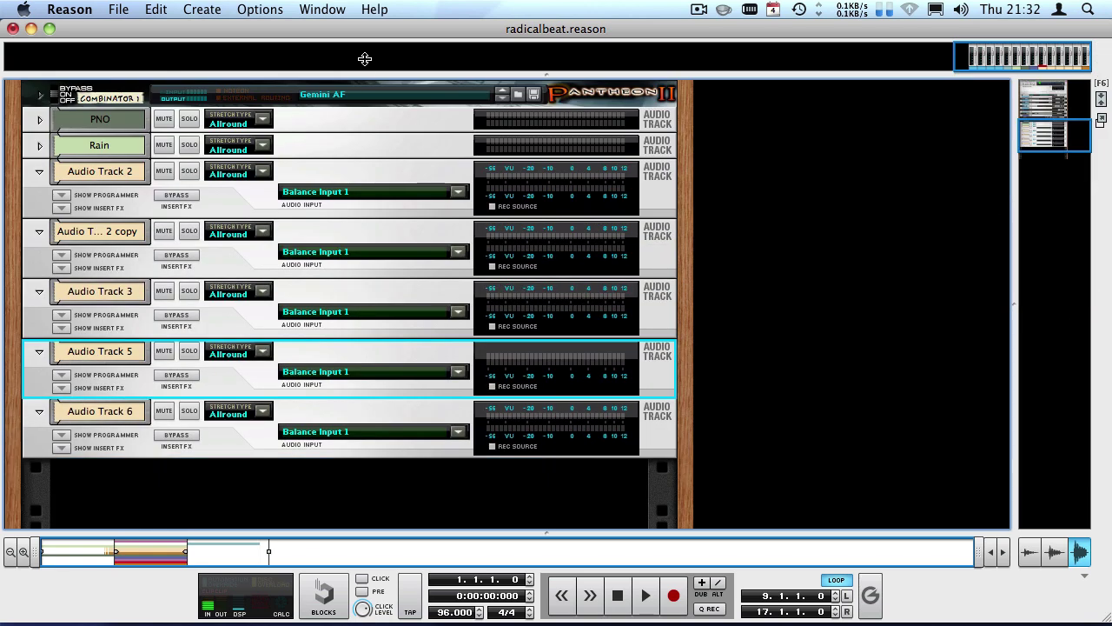
- Check the Insert FX sections of Audio Tracks 6, 5, 3, 2 copy and 2, closing each one again
{"action": "left_click", "coordinate": [60, 448]}
{"action": "left_click", "coordinate": [60, 448]}
{"action": "left_click", "coordinate": [61, 388]}
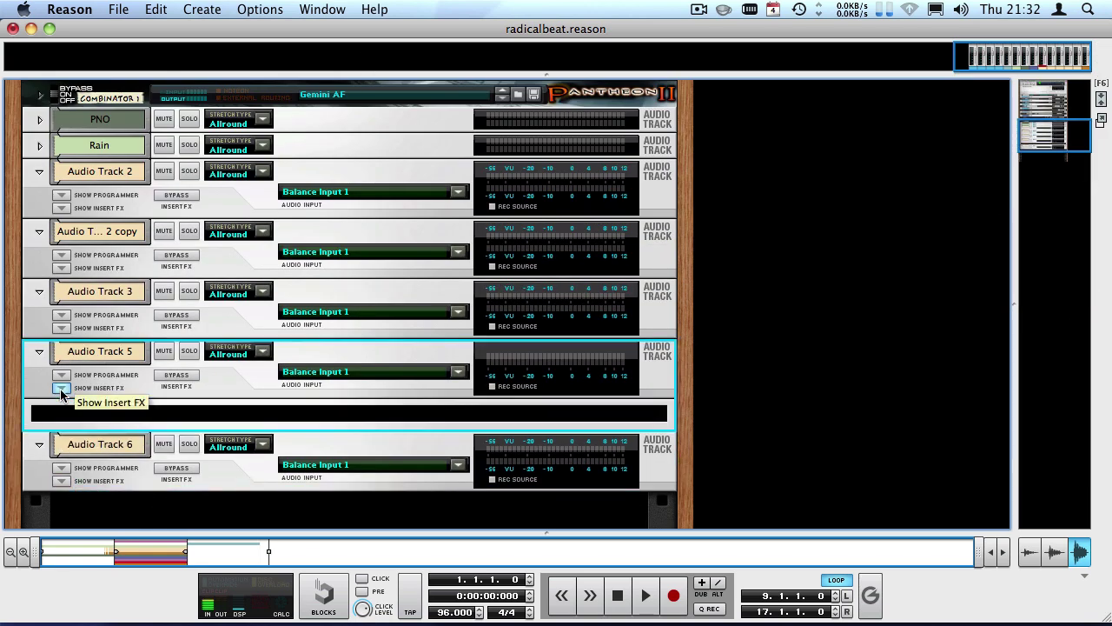
{"action": "left_click", "coordinate": [61, 387]}
{"action": "left_click", "coordinate": [61, 327]}
{"action": "left_click", "coordinate": [60, 327]}
{"action": "left_click", "coordinate": [61, 268]}
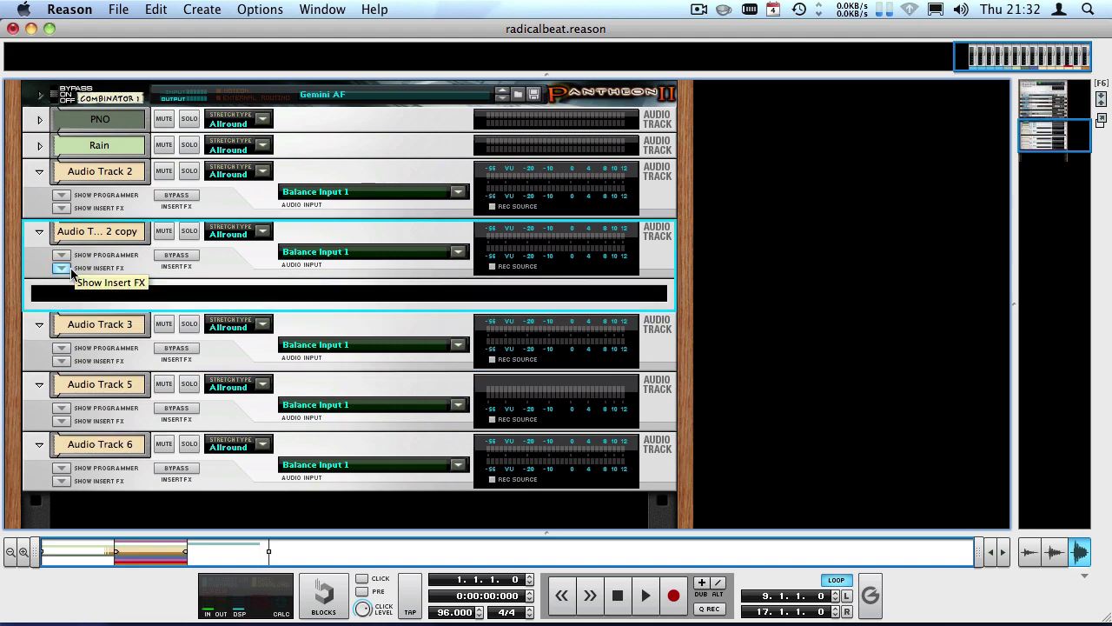
{"action": "left_click", "coordinate": [60, 268]}
{"action": "left_click", "coordinate": [61, 208]}
{"action": "left_click", "coordinate": [61, 208]}
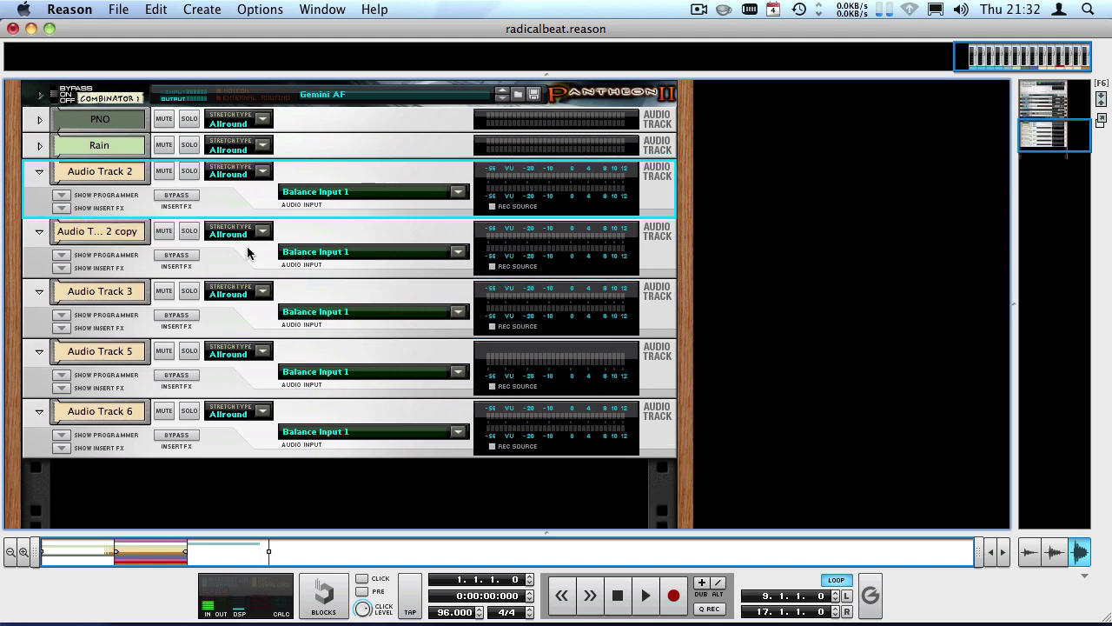
- Examine the faders, sends, dynamics and EQ of the mixer channels and return to the full rack view
{"action": "left_click_drag", "start_coordinate": [421, 72], "coordinate": [499, 434]}
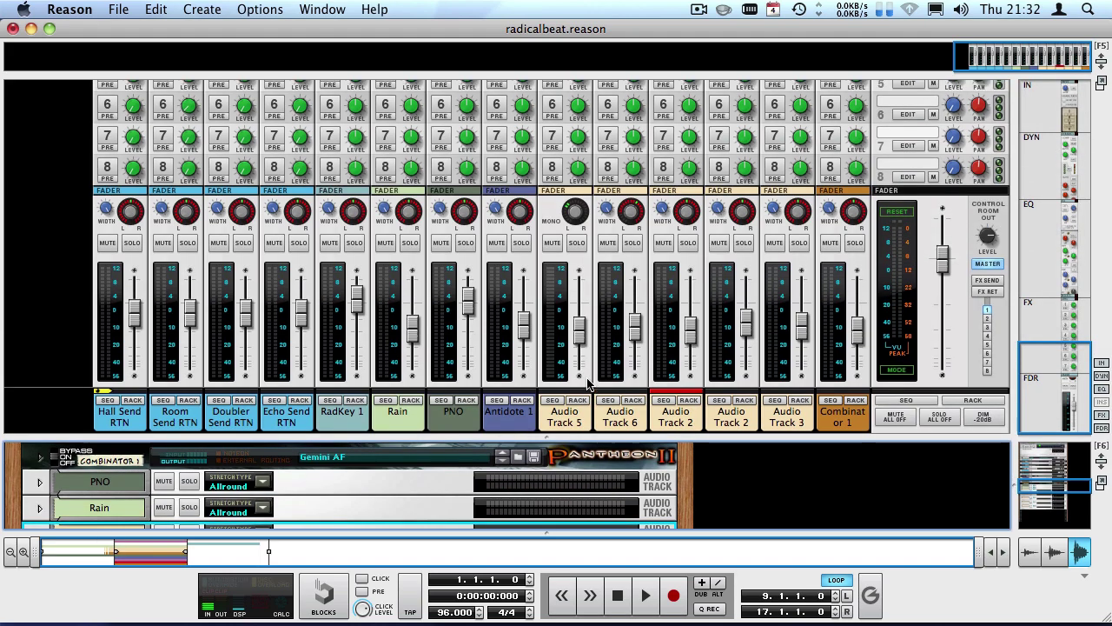
{"action": "scroll", "coordinate": [388, 493], "scroll_direction": "down", "scroll_amount": 3}
{"action": "scroll", "coordinate": [532, 293], "scroll_direction": "up", "scroll_amount": 3}
{"action": "scroll", "coordinate": [548, 312], "scroll_direction": "up", "scroll_amount": 10}
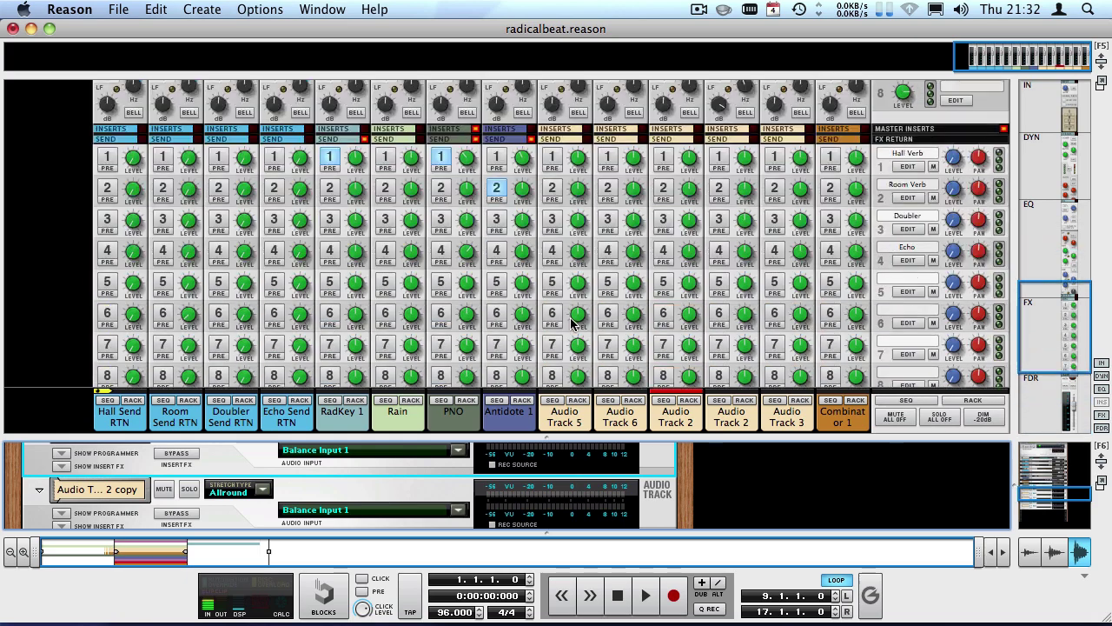
{"action": "scroll", "coordinate": [563, 338], "scroll_direction": "down", "scroll_amount": 3}
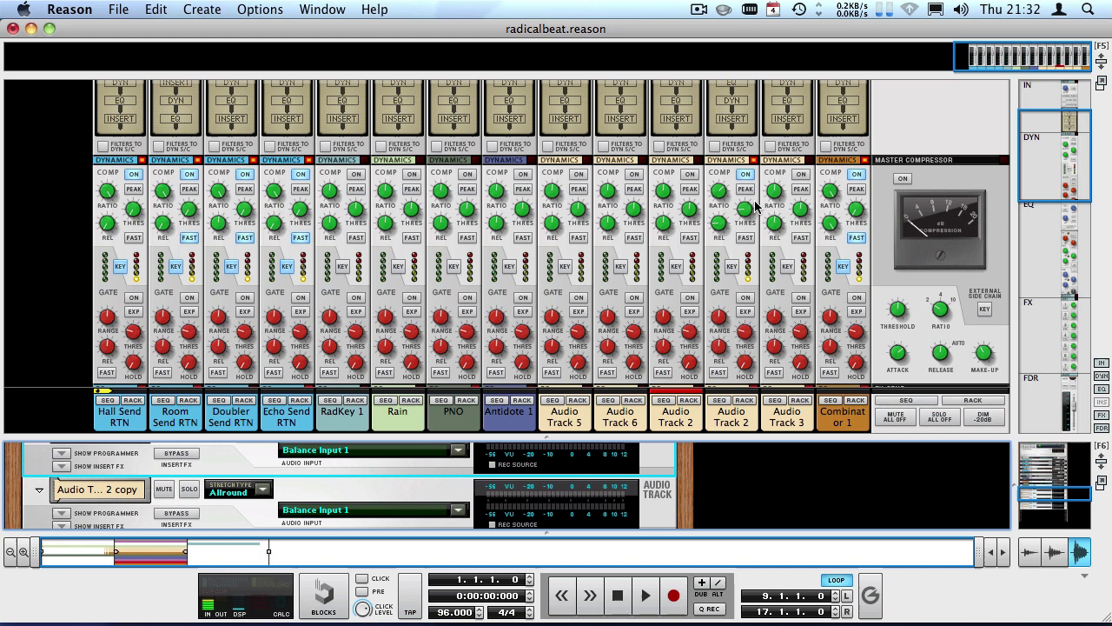
{"action": "scroll", "coordinate": [737, 235], "scroll_direction": "down", "scroll_amount": 6}
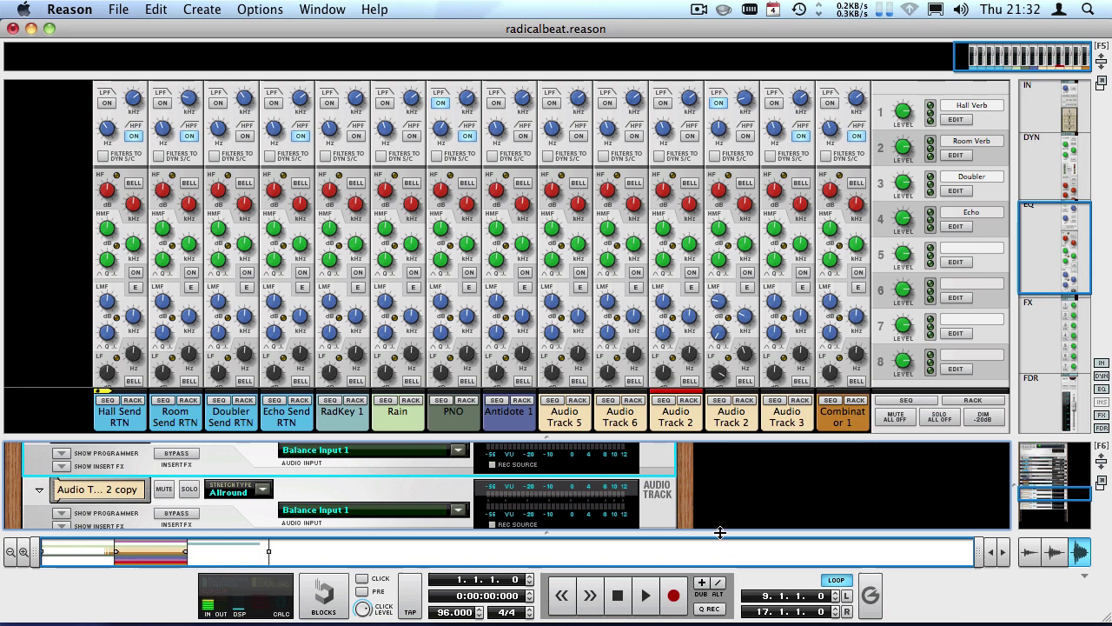
{"action": "left_click_drag", "start_coordinate": [643, 437], "coordinate": [536, 3]}
{"action": "scroll", "coordinate": [547, 248], "scroll_direction": "up", "scroll_amount": 3}
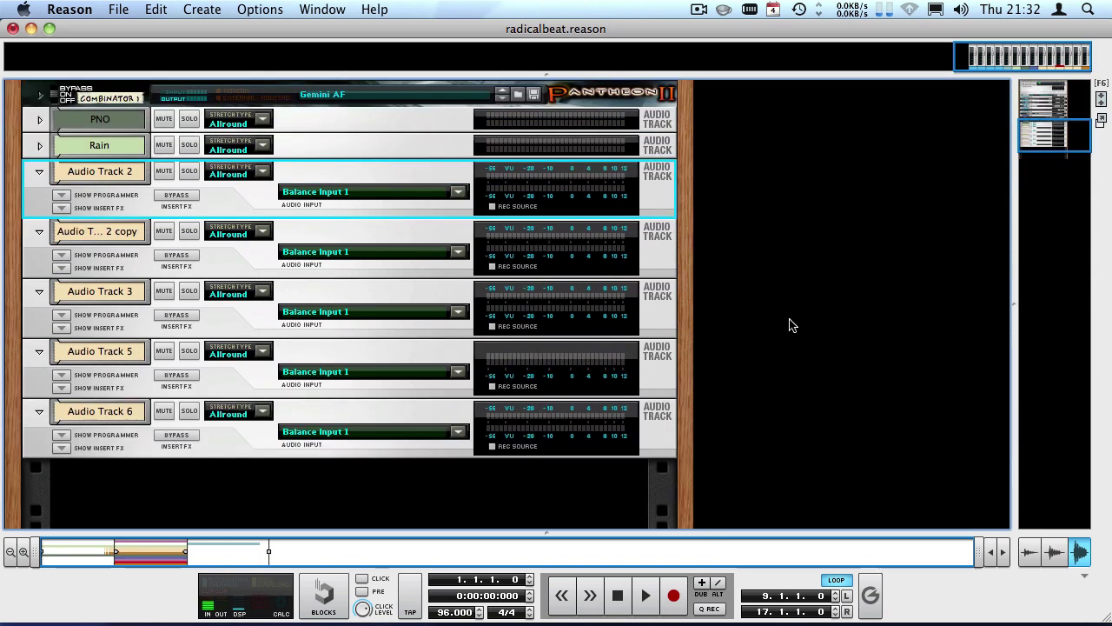
- Create a Mix Channel in the empty rack space below Audio Track 6
{"action": "scroll", "coordinate": [787, 323], "scroll_direction": "down", "scroll_amount": 2}
{"action": "scroll", "coordinate": [784, 323], "scroll_direction": "up", "scroll_amount": 2}
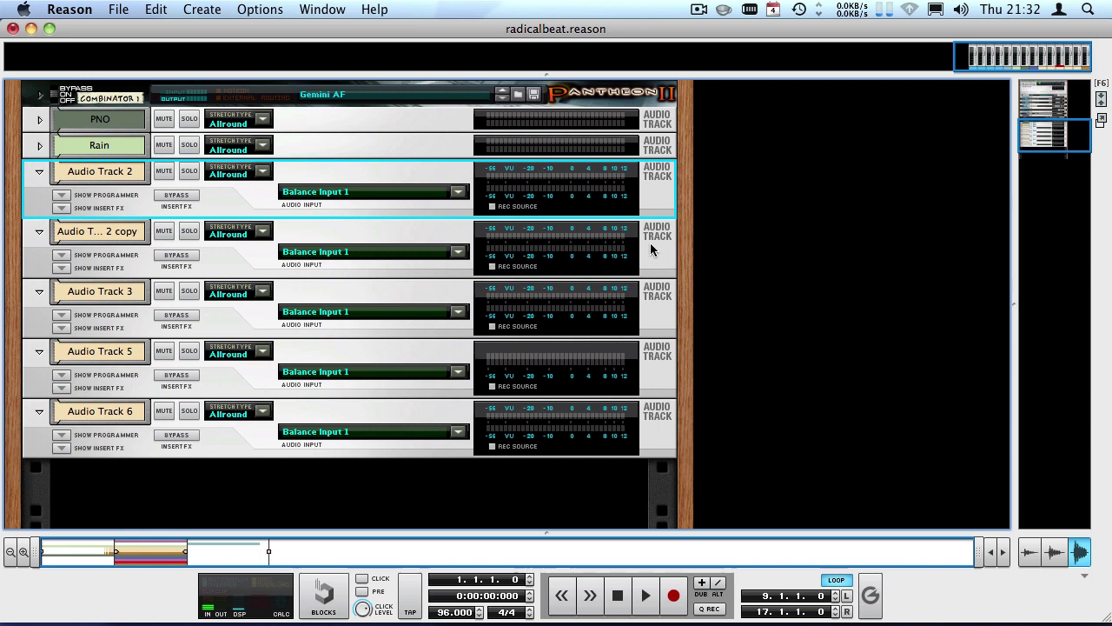
{"action": "scroll", "coordinate": [455, 304], "scroll_direction": "down", "scroll_amount": 2}
{"action": "right_click", "coordinate": [483, 383]}
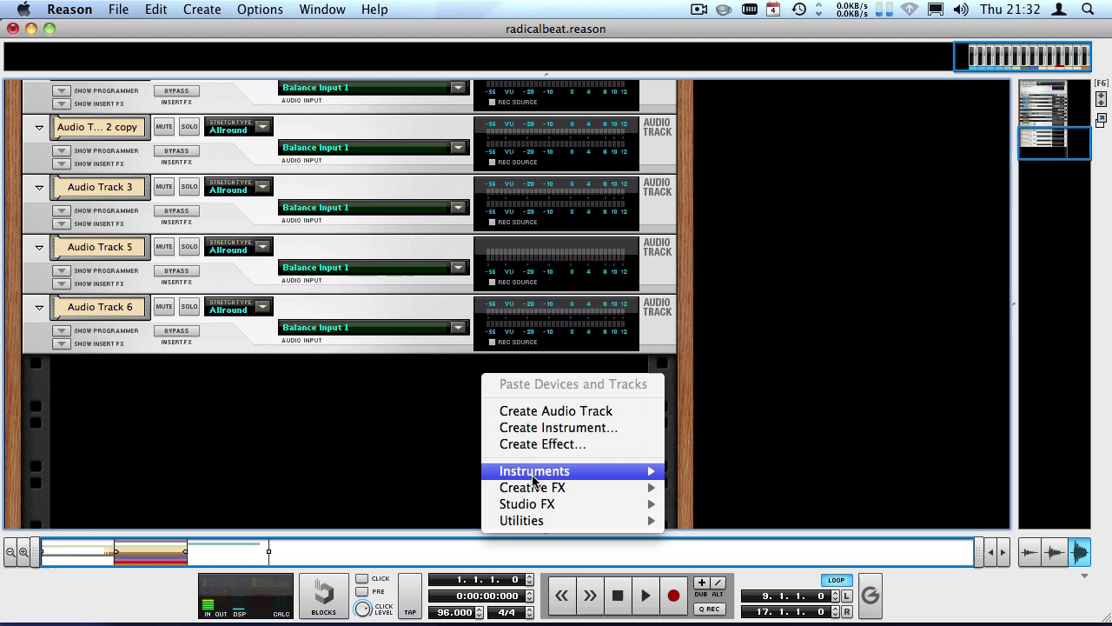
{"action": "mouse_move", "coordinate": [533, 523]}
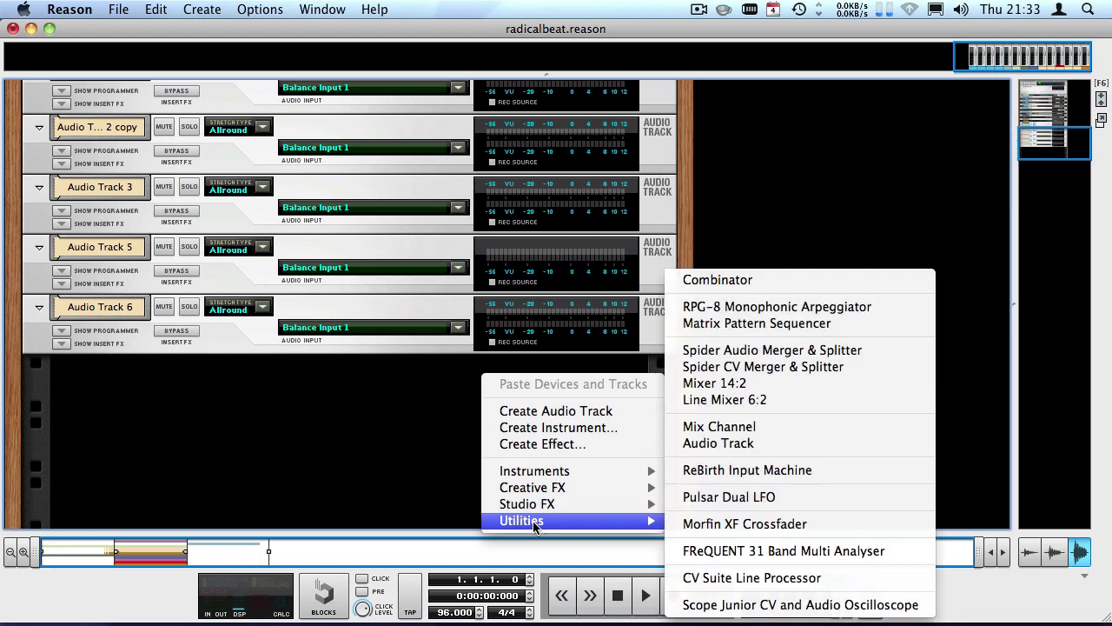
{"action": "left_click", "coordinate": [699, 426]}
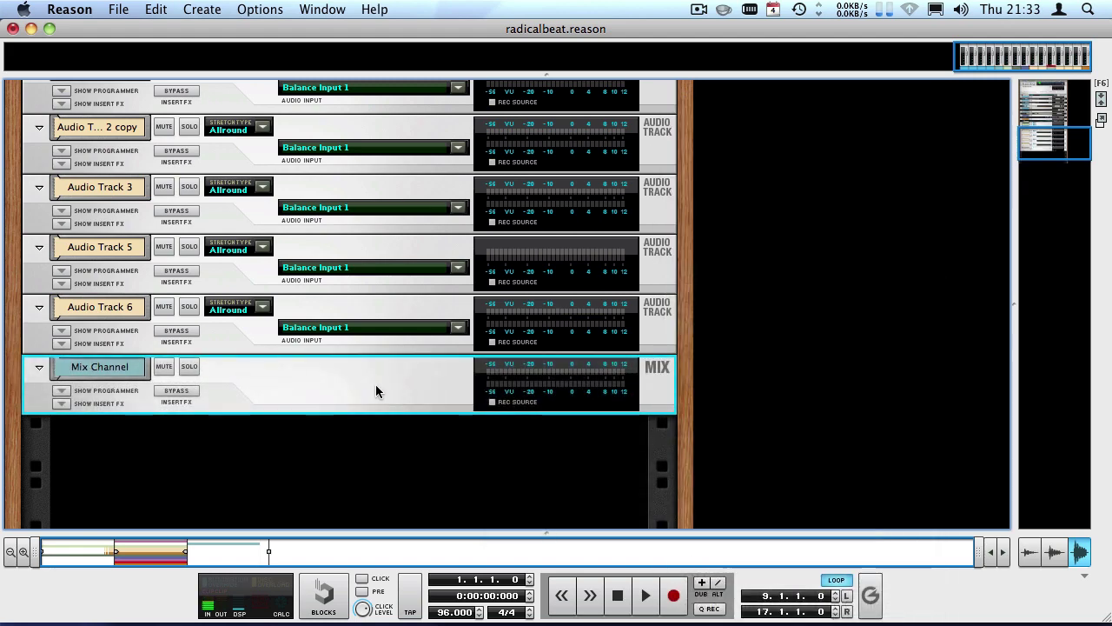
- Rename the new mix channel as Drum Bus
{"action": "double_click", "coordinate": [104, 367]}
{"action": "type", "text": "Drum B"}
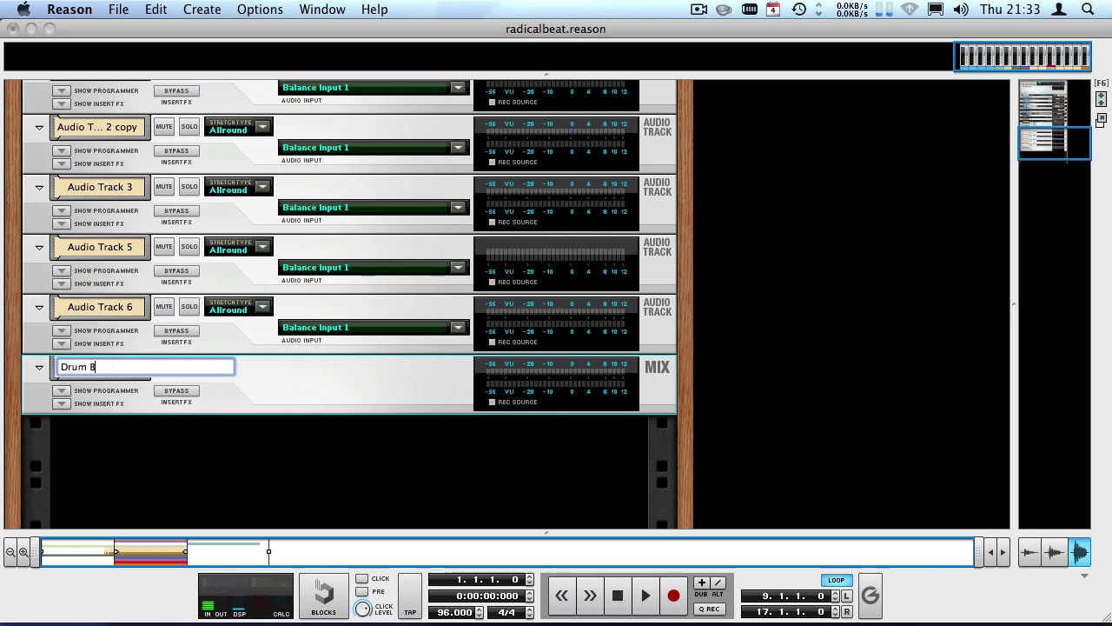
{"action": "type", "text": "us"}
{"action": "key", "text": "Return"}
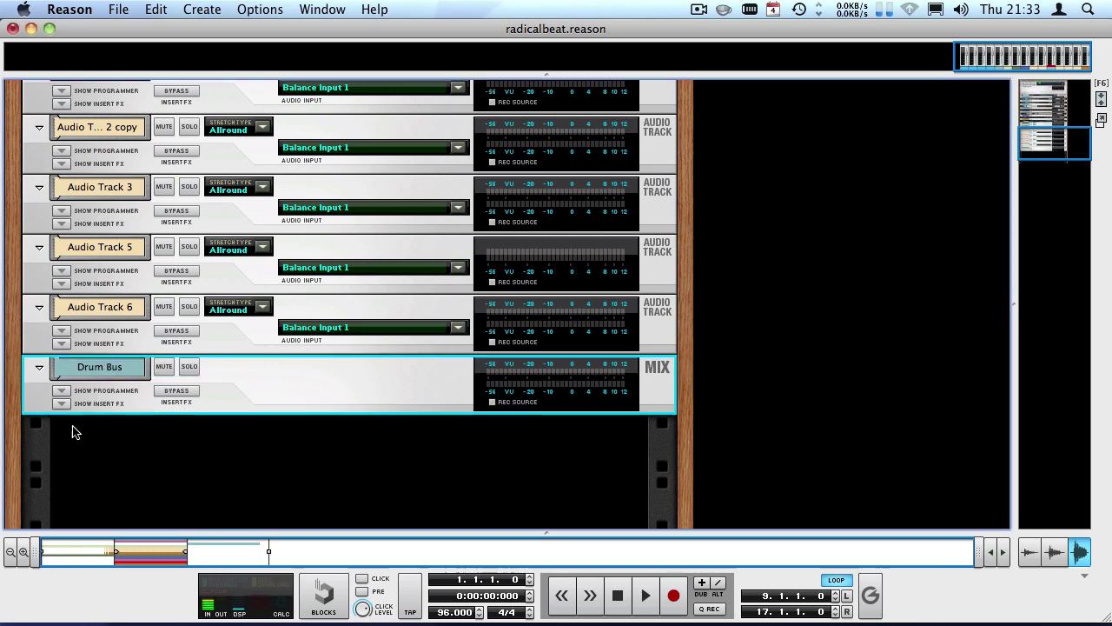
{"action": "right_click", "coordinate": [327, 390]}
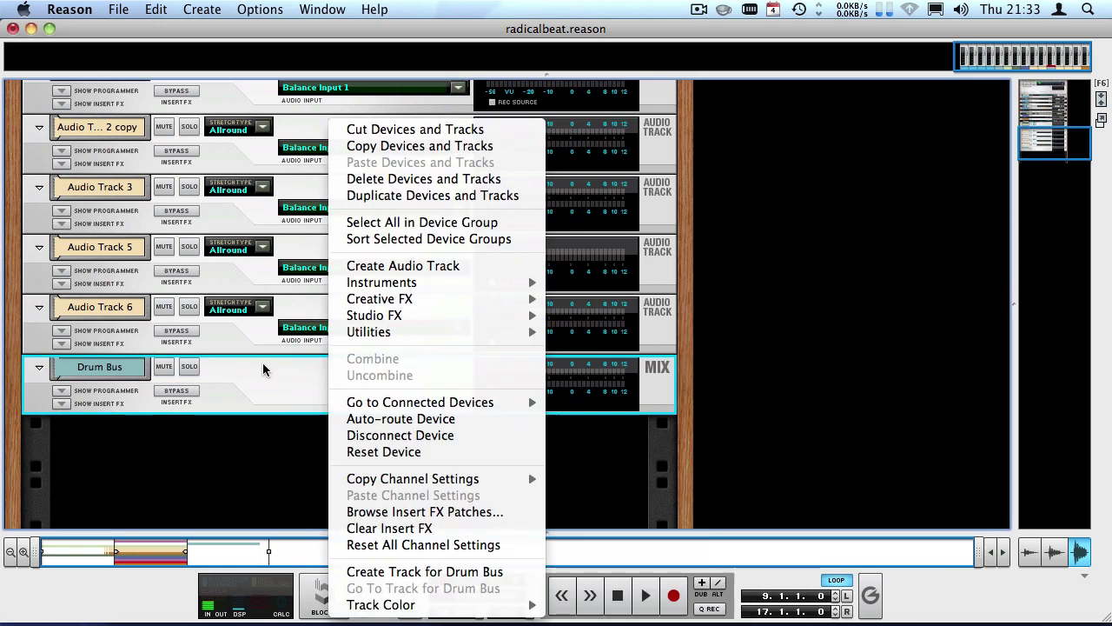
{"action": "right_click", "coordinate": [80, 369]}
{"action": "key", "text": "Escape"}
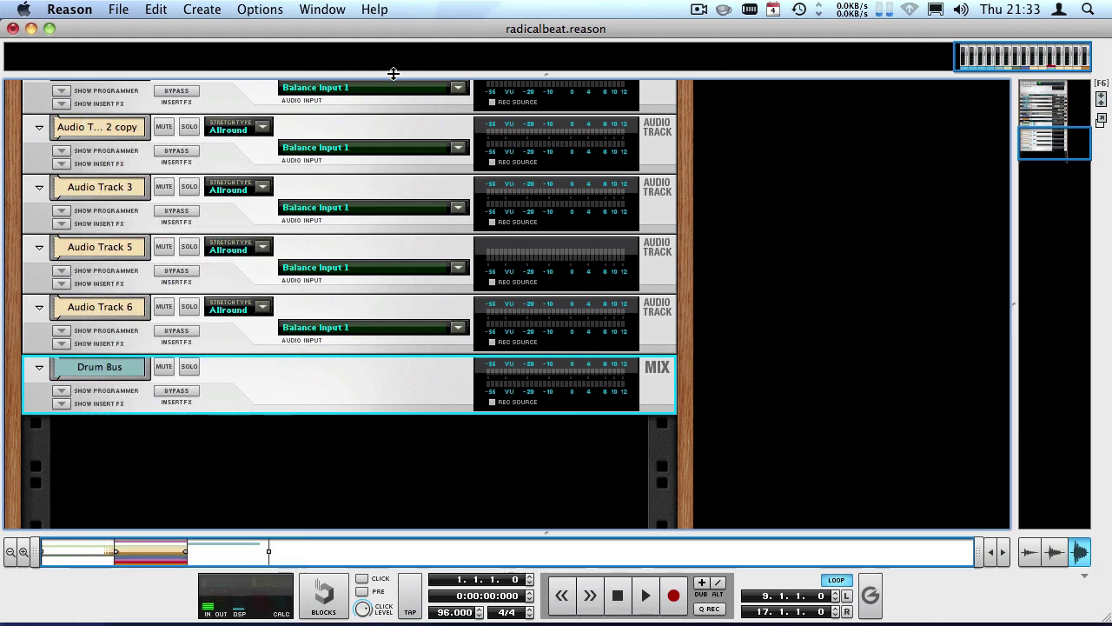
- Set the Drum Bus channel's track color to Wheat in the main mixer and return to the rack
{"action": "left_click_drag", "start_coordinate": [392, 74], "coordinate": [399, 290]}
{"action": "right_click", "coordinate": [614, 271]}
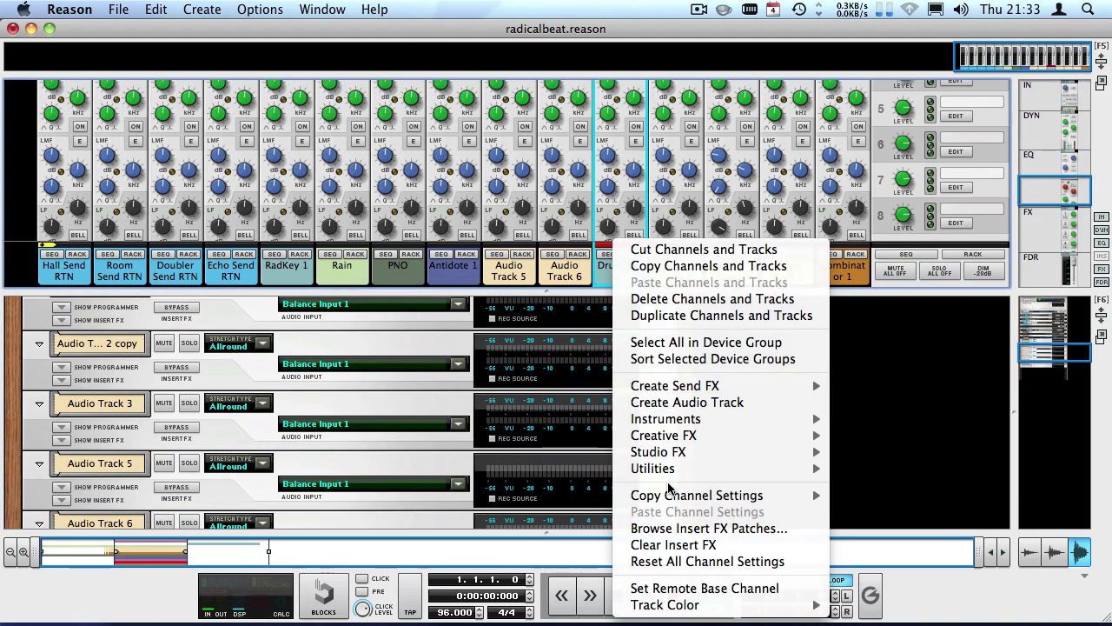
{"action": "mouse_move", "coordinate": [695, 605]}
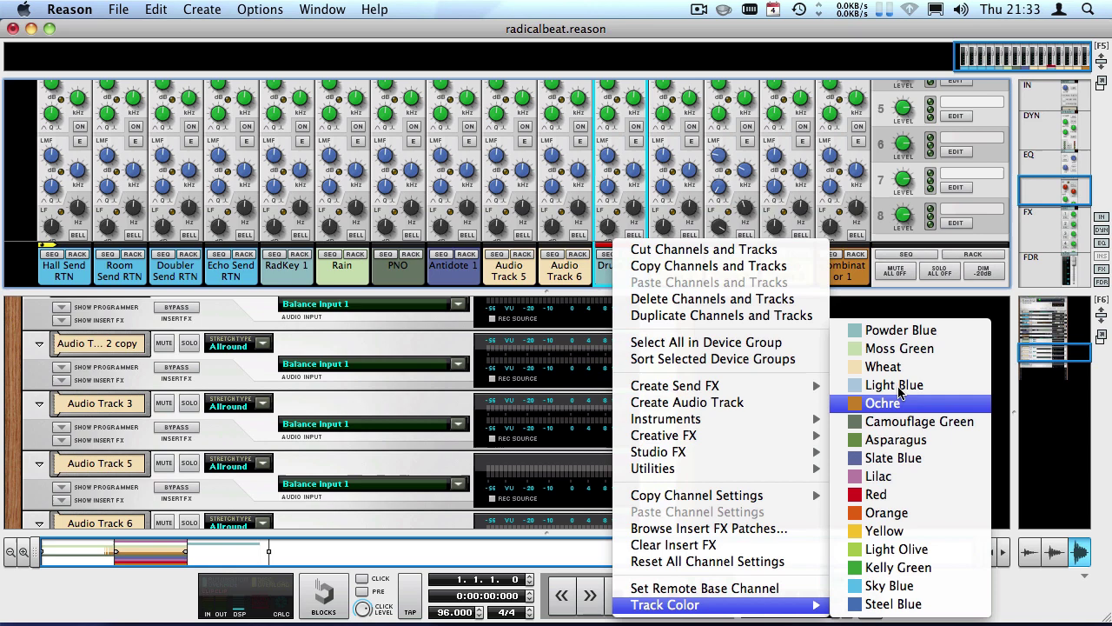
{"action": "left_click", "coordinate": [872, 367]}
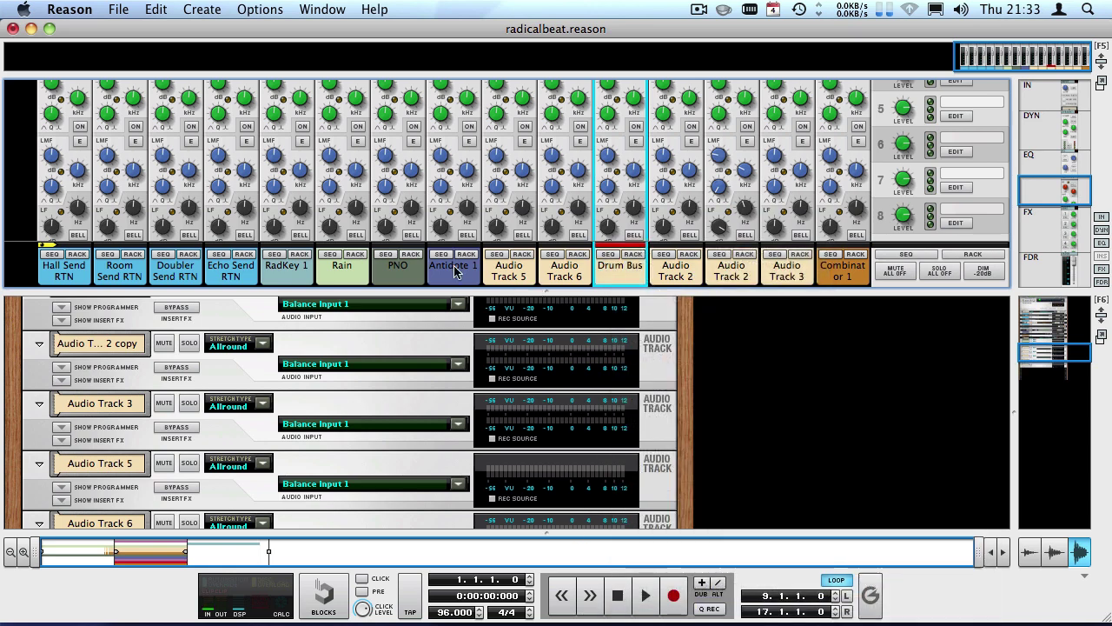
{"action": "key", "text": "F5"}
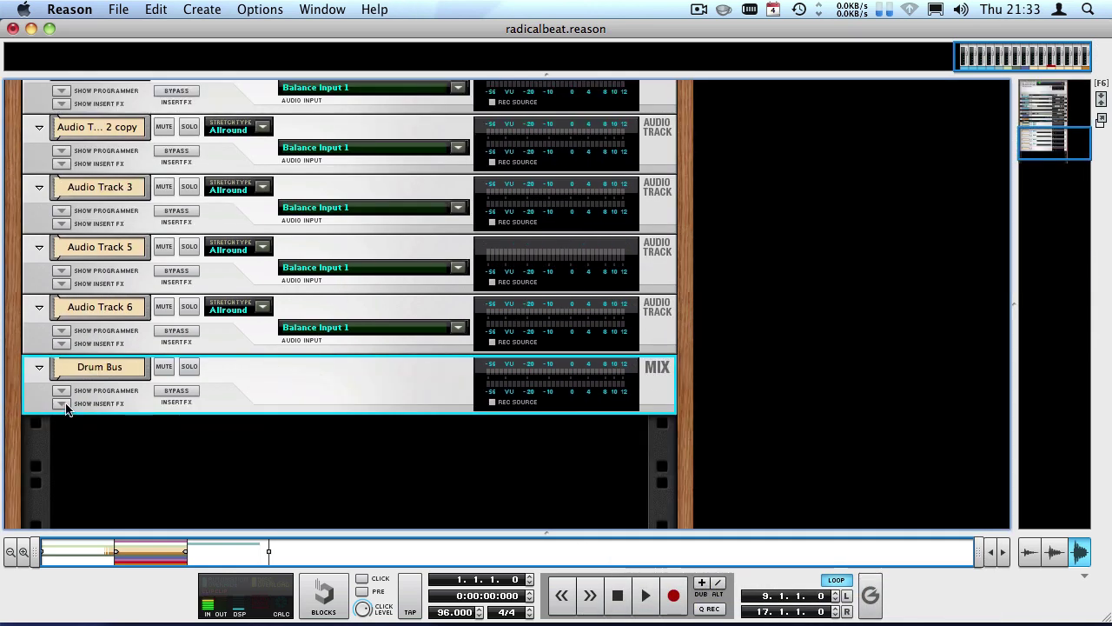
- Show the Drum Bus channel's Insert FX section and add a Mixer 14:2 inside it
{"action": "left_click", "coordinate": [62, 404]}
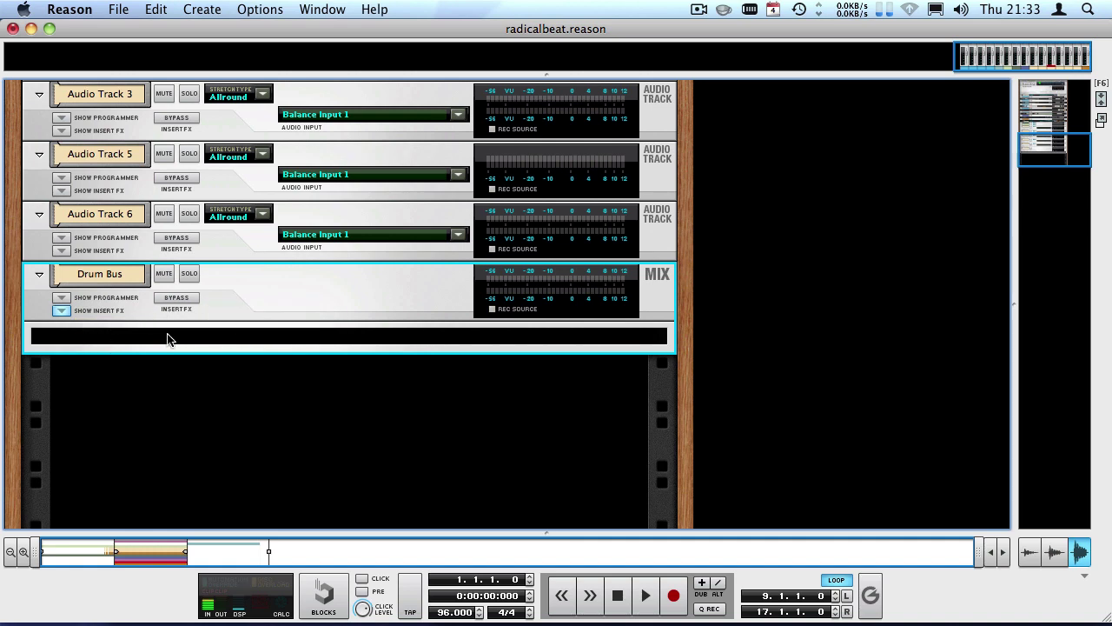
{"action": "right_click", "coordinate": [242, 339]}
{"action": "mouse_move", "coordinate": [282, 333]}
{"action": "left_click", "coordinate": [539, 383]}
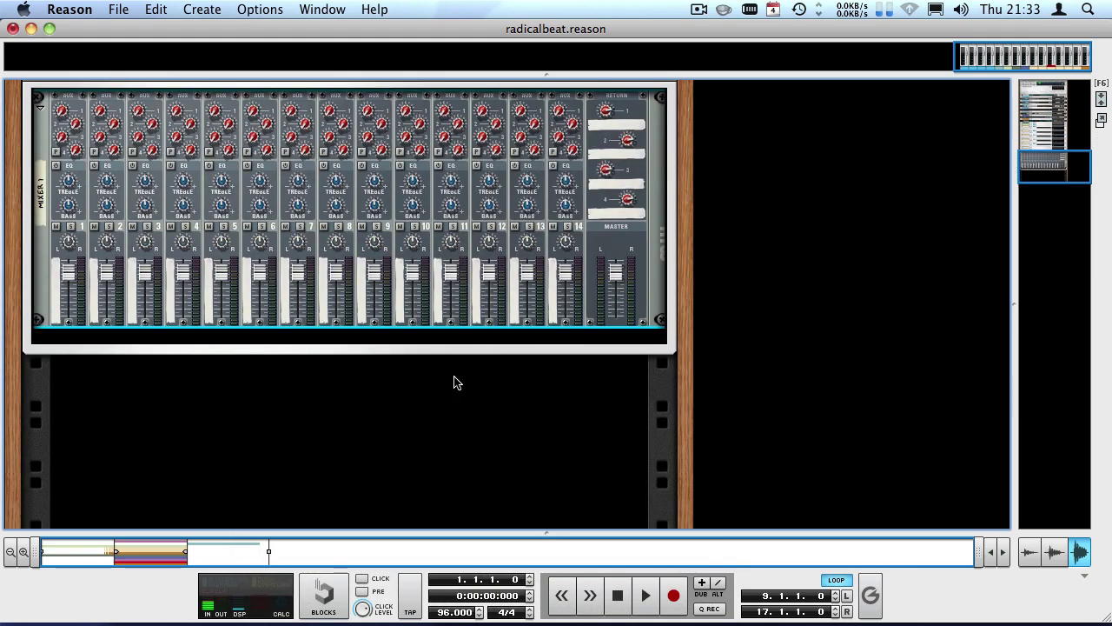
- On the rack's rear, disconnect the mixer's master outputs from the insert FX returns and cable them to the Drum Bus channel's stereo inputs
{"action": "scroll", "coordinate": [306, 347], "scroll_direction": "up", "scroll_amount": 3}
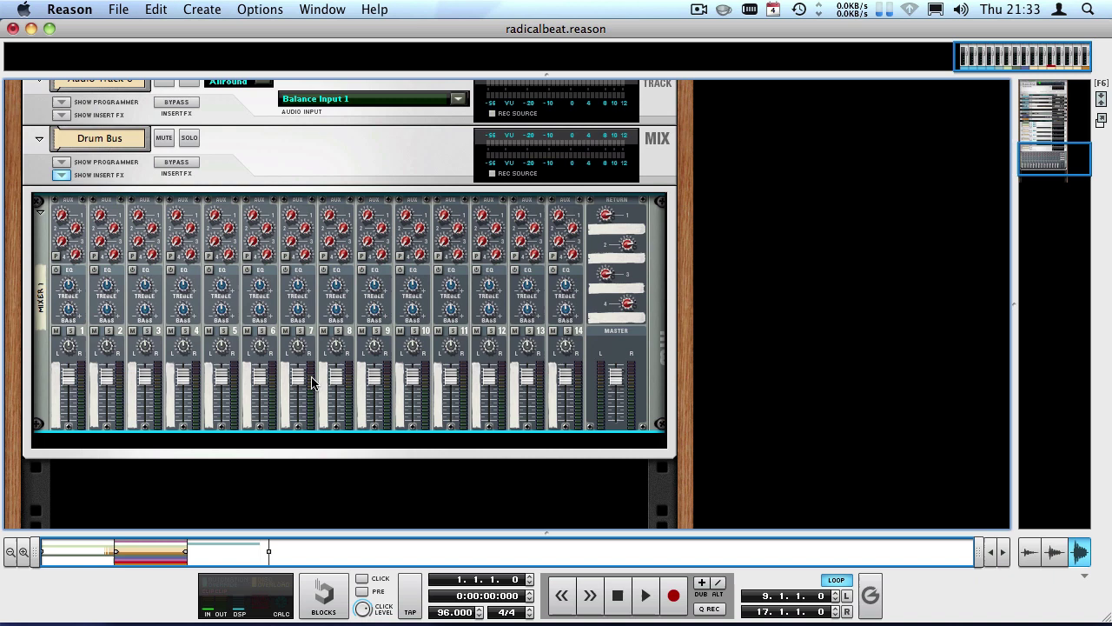
{"action": "key", "text": "Tab"}
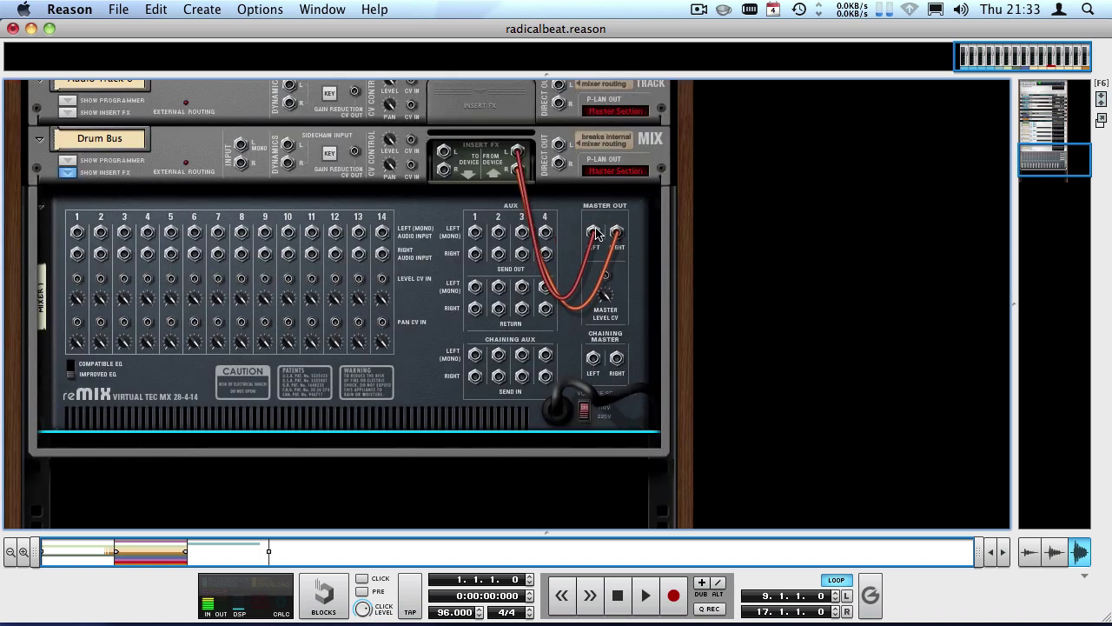
{"action": "left_click_drag", "start_coordinate": [596, 233], "coordinate": [599, 217]}
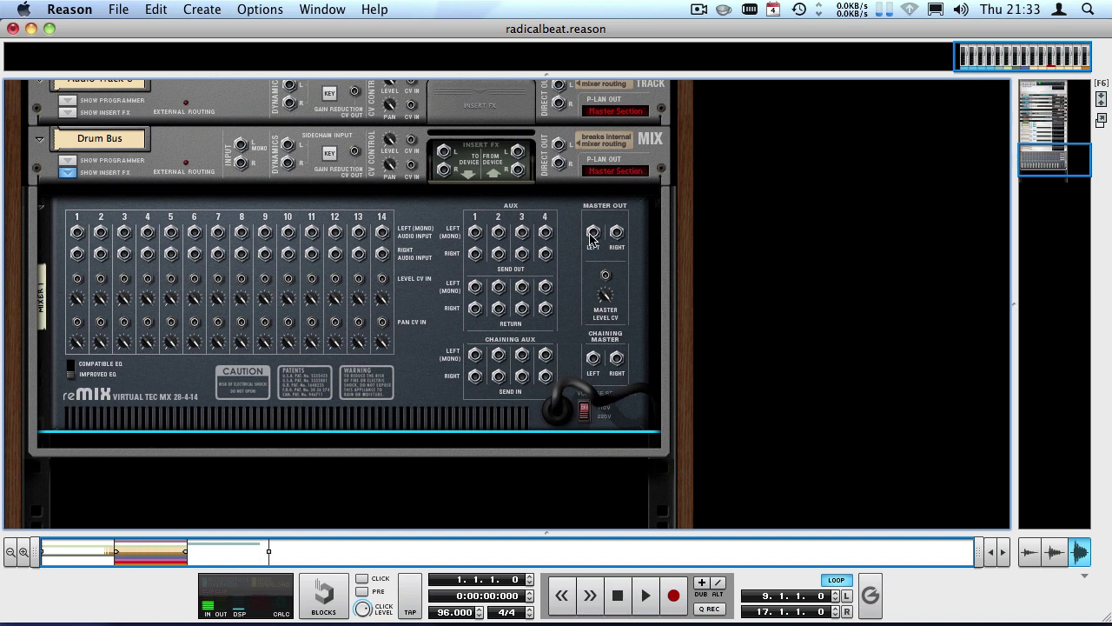
{"action": "left_click_drag", "start_coordinate": [591, 233], "coordinate": [242, 144]}
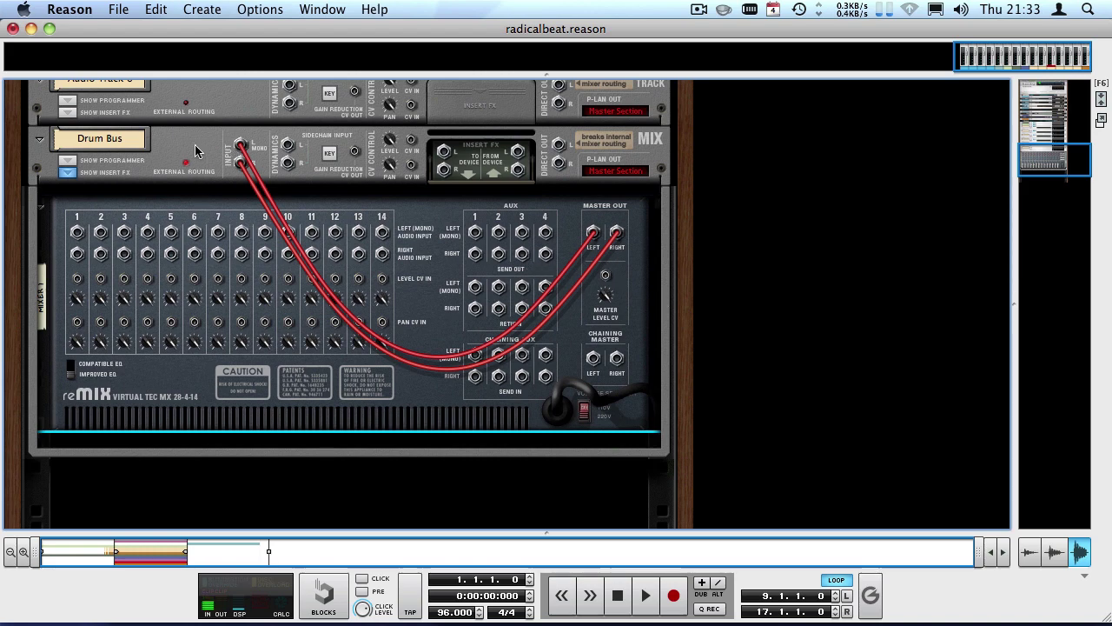
{"action": "key", "text": "Tab"}
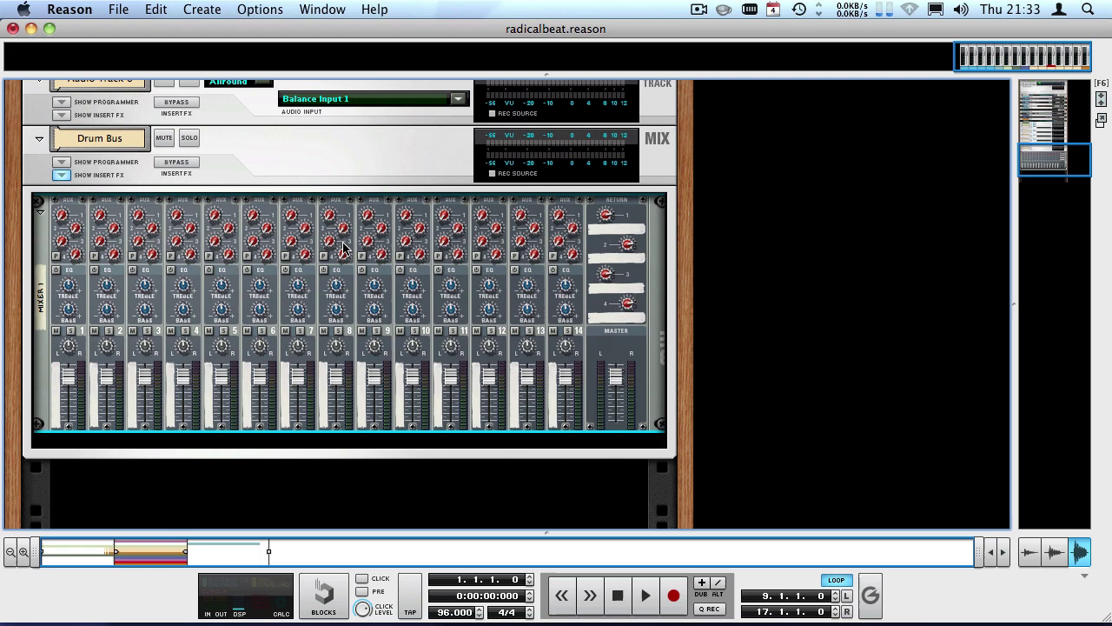
- Cable the direct outs of Audio Tracks 2, 2 copy, 3, 5 and 6 to channels 1 to 5 of the 14:2 mixer
{"action": "scroll", "coordinate": [355, 288], "scroll_direction": "up", "scroll_amount": 3}
{"action": "scroll", "coordinate": [635, 280], "scroll_direction": "up", "scroll_amount": 5}
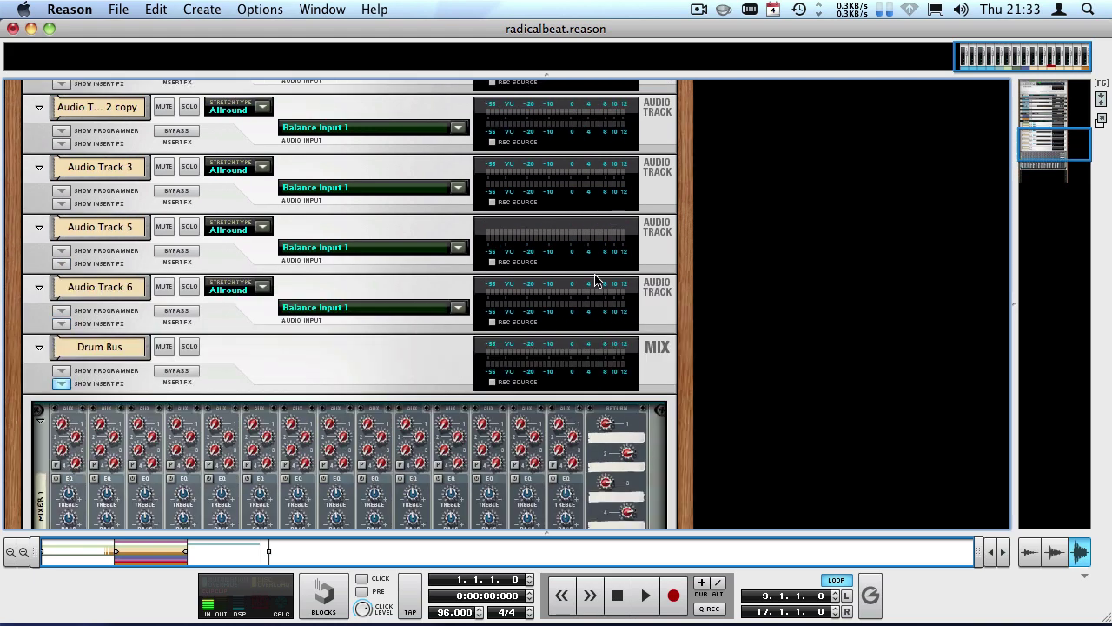
{"action": "key", "text": "Tab"}
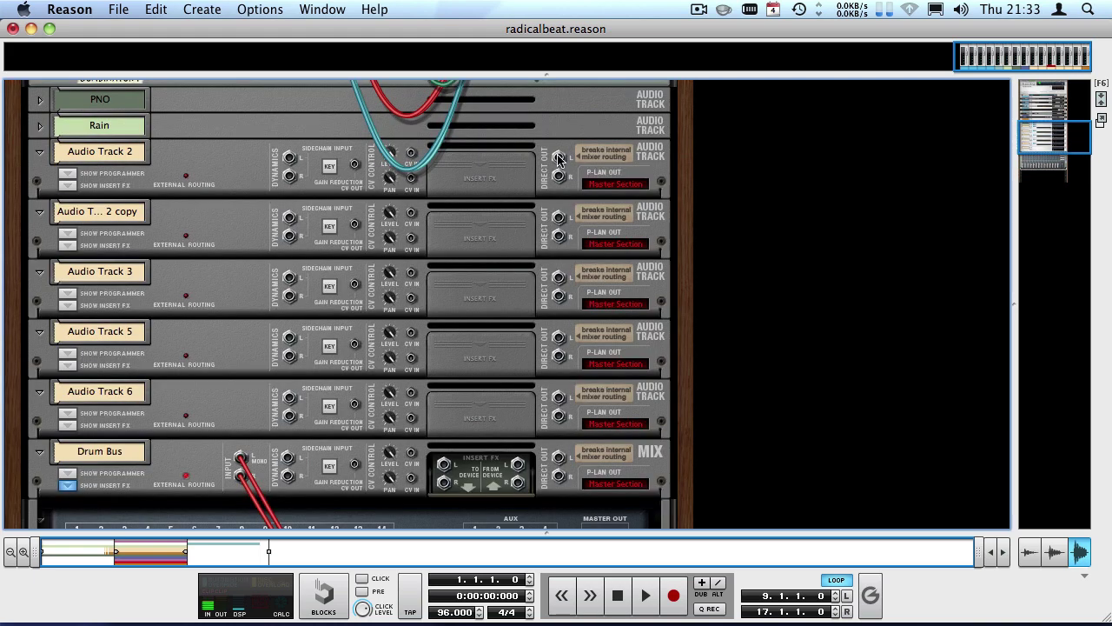
{"action": "left_click_drag", "start_coordinate": [559, 159], "coordinate": [76, 337]}
{"action": "scroll", "coordinate": [52, 322], "scroll_direction": "down", "scroll_amount": 5}
{"action": "scroll", "coordinate": [563, 170], "scroll_direction": "up", "scroll_amount": 3}
{"action": "left_click_drag", "start_coordinate": [558, 113], "coordinate": [100, 441]}
{"action": "left_click_drag", "start_coordinate": [560, 177], "coordinate": [124, 440]}
{"action": "left_click", "coordinate": [550, 247]}
{"action": "left_click_drag", "start_coordinate": [559, 233], "coordinate": [146, 441]}
{"action": "left_click", "coordinate": [517, 318]}
{"action": "left_click_drag", "start_coordinate": [559, 293], "coordinate": [170, 440]}
{"action": "key", "text": "Tab"}
{"action": "scroll", "coordinate": [395, 335], "scroll_direction": "up", "scroll_amount": 3}
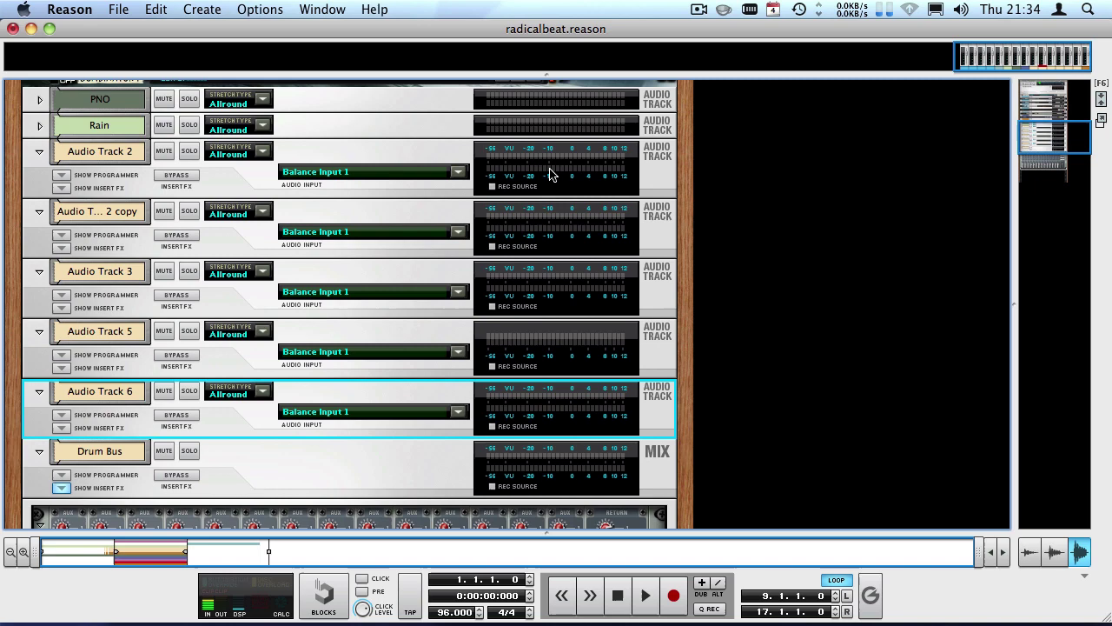
- In the sequencer, solo Audio Track 2, disarm its recording and play from the left locator to check the rack's level meters
{"action": "left_click_drag", "start_coordinate": [267, 531], "coordinate": [192, 169]}
{"action": "left_click", "coordinate": [278, 315]}
{"action": "left_click", "coordinate": [97, 319]}
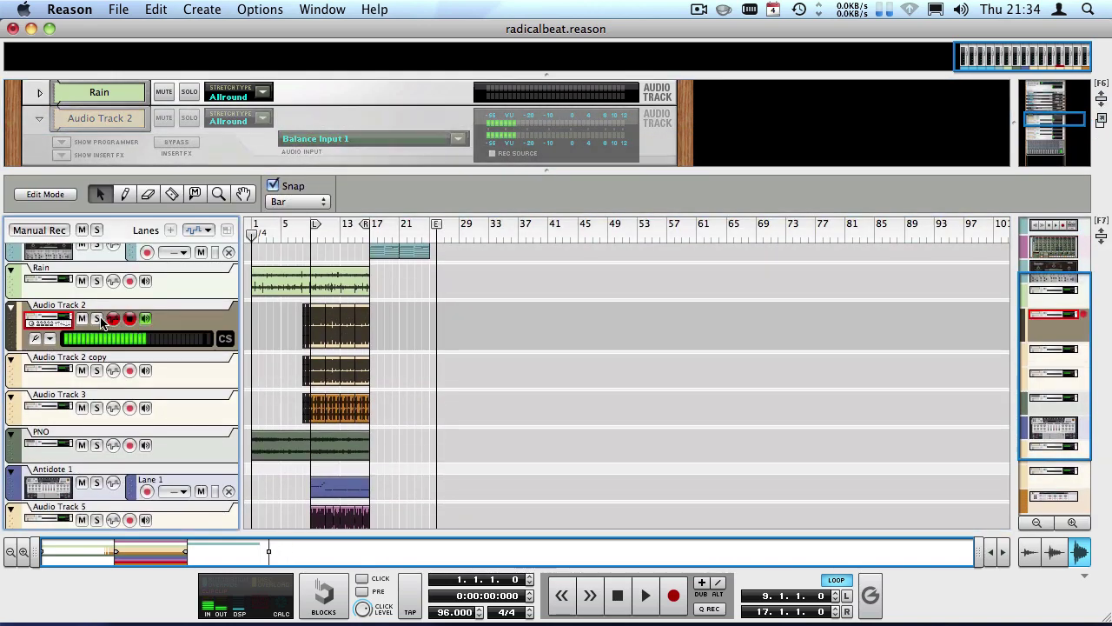
{"action": "left_click", "coordinate": [130, 319]}
{"action": "key", "text": "KP_1"}
{"action": "key", "text": "space"}
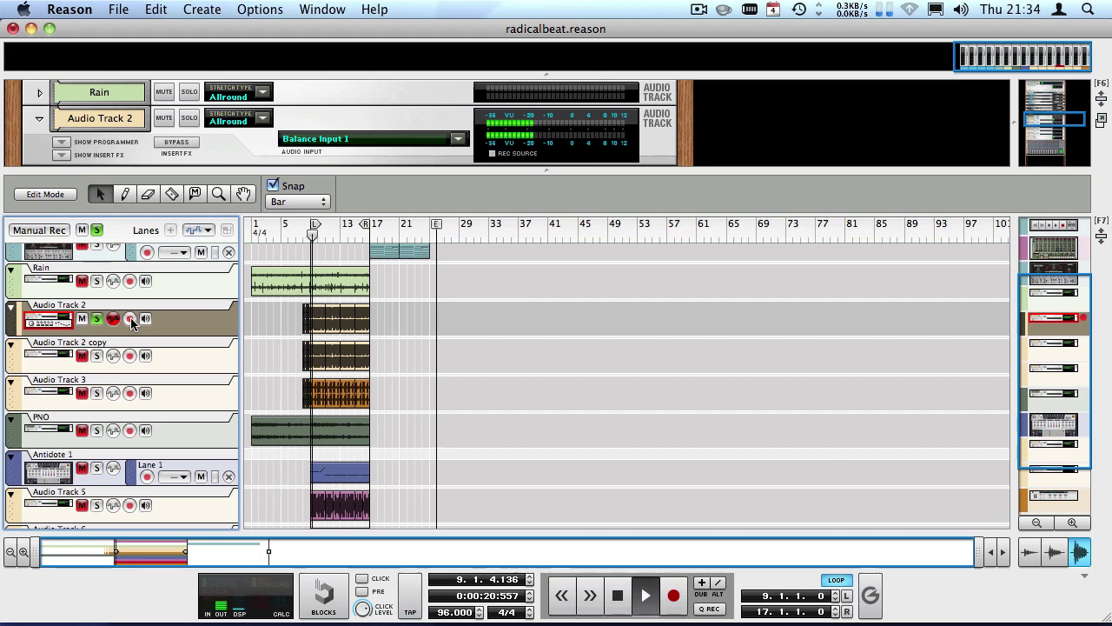
{"action": "left_click_drag", "start_coordinate": [300, 170], "coordinate": [345, 510]}
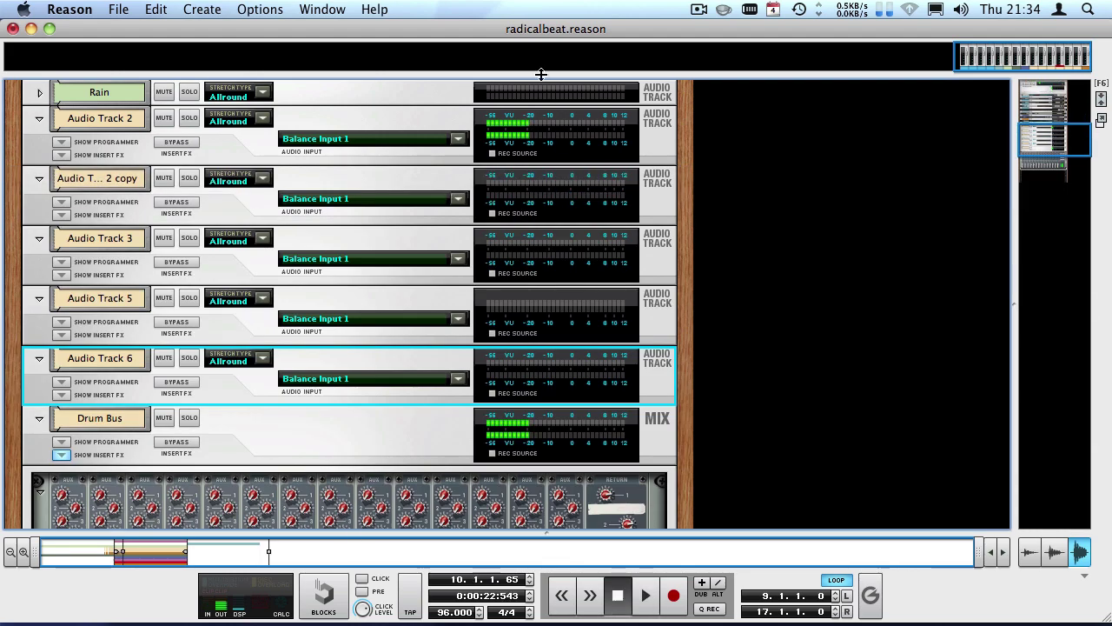
- Enlarge the main mixer and play the loop to check the fader meters of Audio Track 2 and Drum Bus
{"action": "left_click_drag", "start_coordinate": [533, 73], "coordinate": [523, 439]}
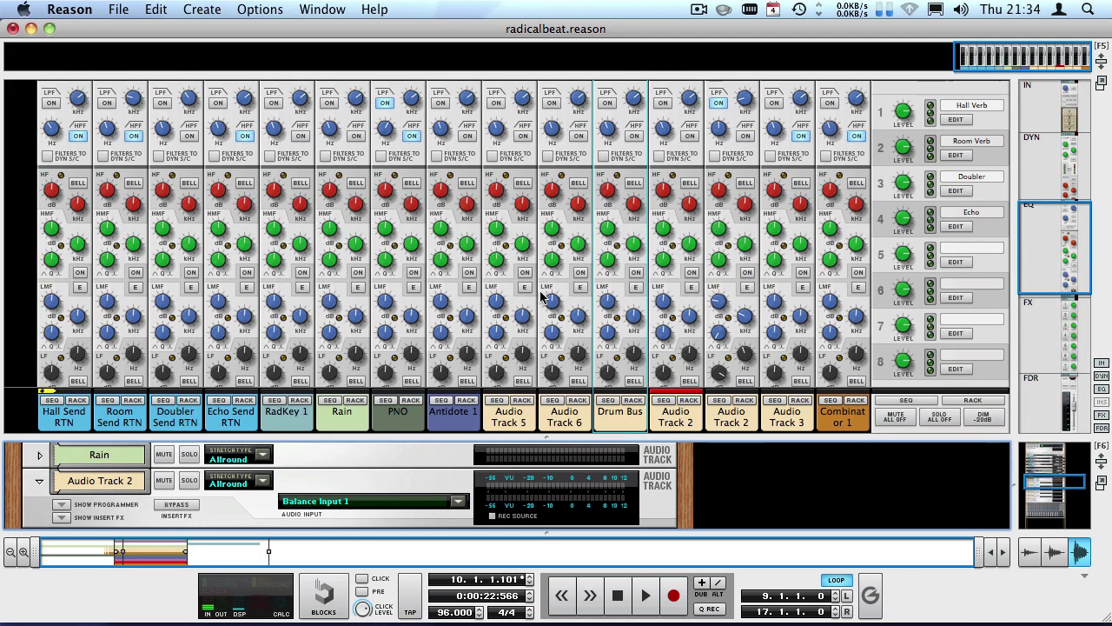
{"action": "scroll", "coordinate": [669, 339], "scroll_direction": "down", "scroll_amount": 10}
{"action": "key", "text": "space"}
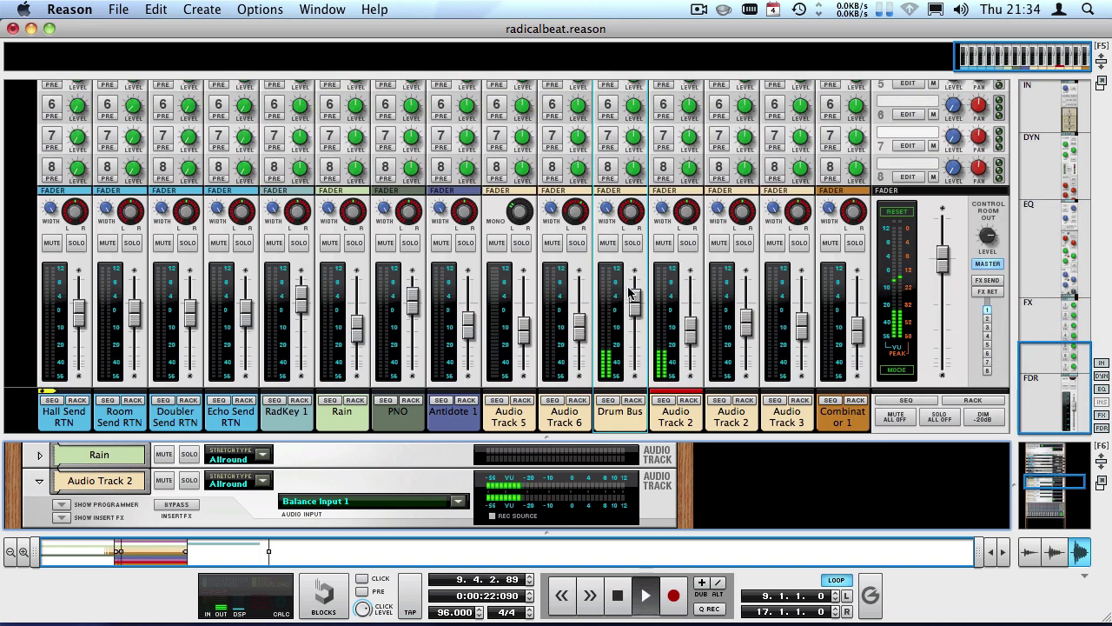
{"action": "key", "text": "space"}
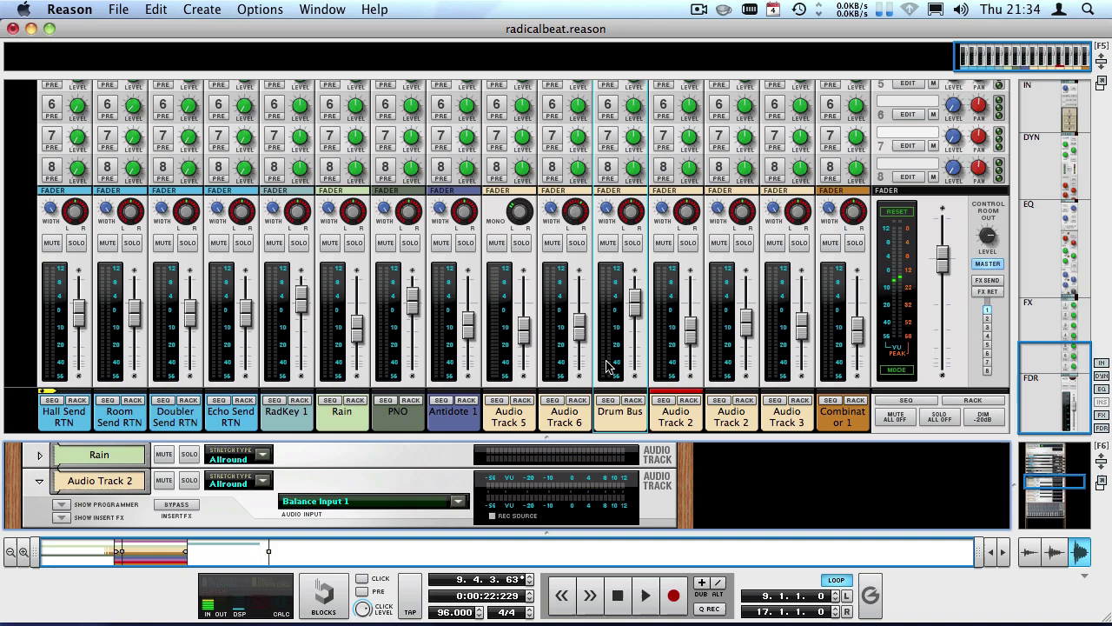
{"action": "key", "text": "shift+Return"}
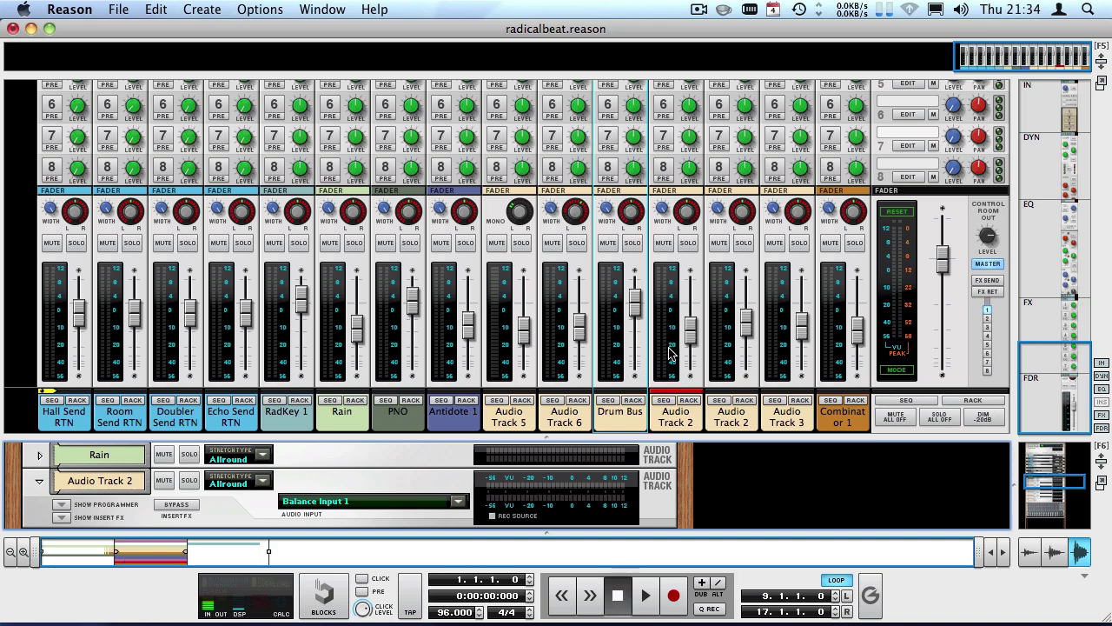
{"action": "key", "text": "space"}
{"action": "scroll", "coordinate": [667, 333], "scroll_direction": "up", "scroll_amount": 3}
{"action": "key", "text": "space"}
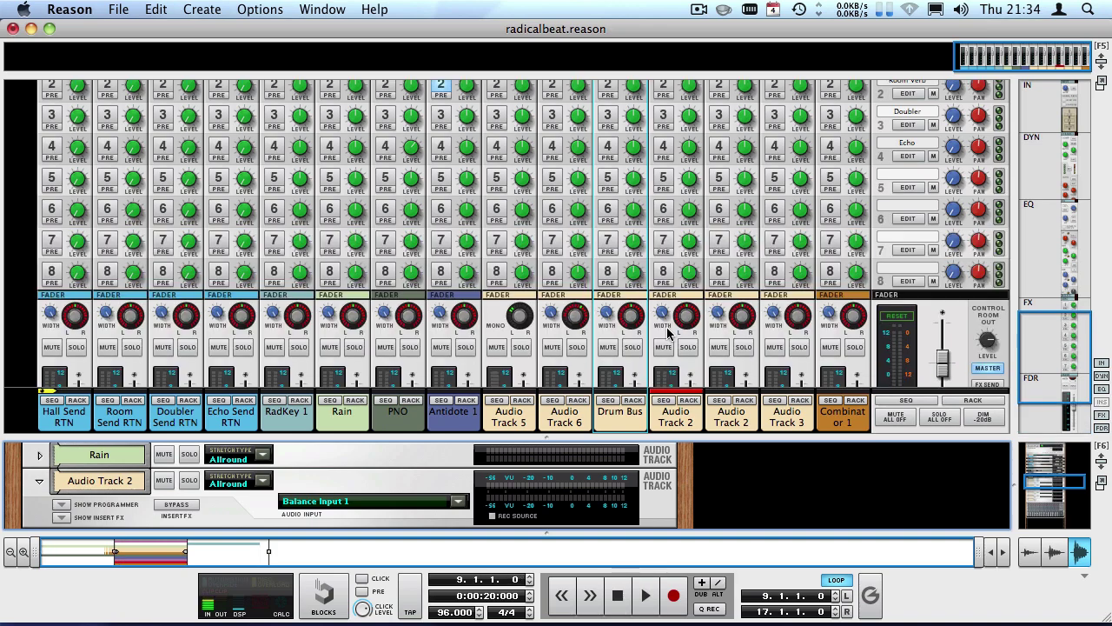
- Try the low-pass filter on the soloed Audio Track 2 channel during playback, sweeping its frequency
{"action": "scroll", "coordinate": [668, 333], "scroll_direction": "up", "scroll_amount": 5}
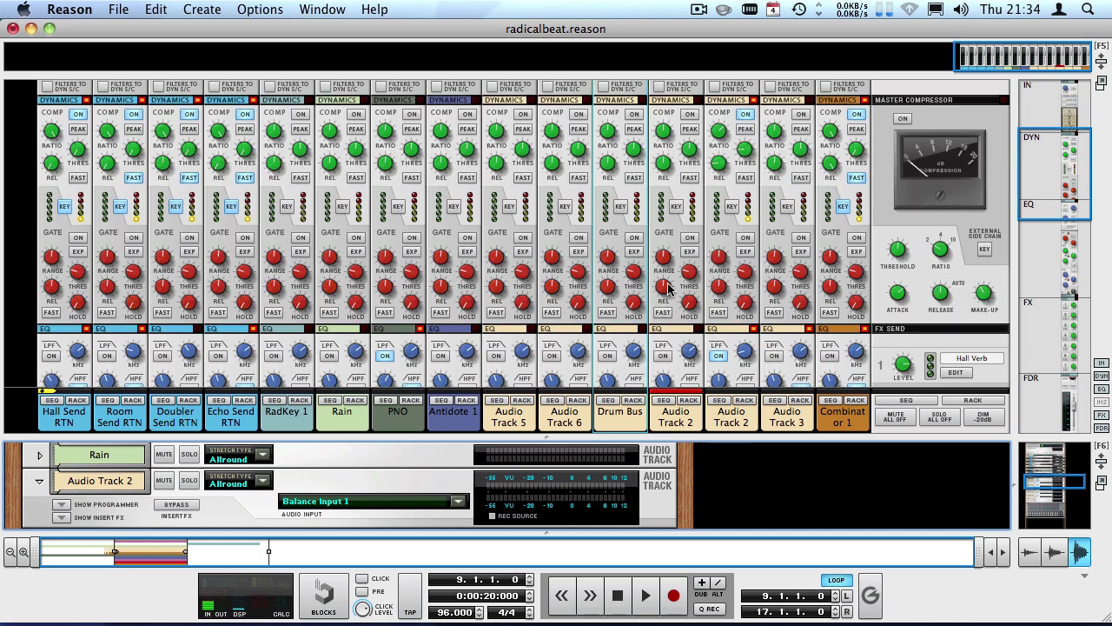
{"action": "key", "text": "space"}
{"action": "scroll", "coordinate": [668, 289], "scroll_direction": "down", "scroll_amount": 2}
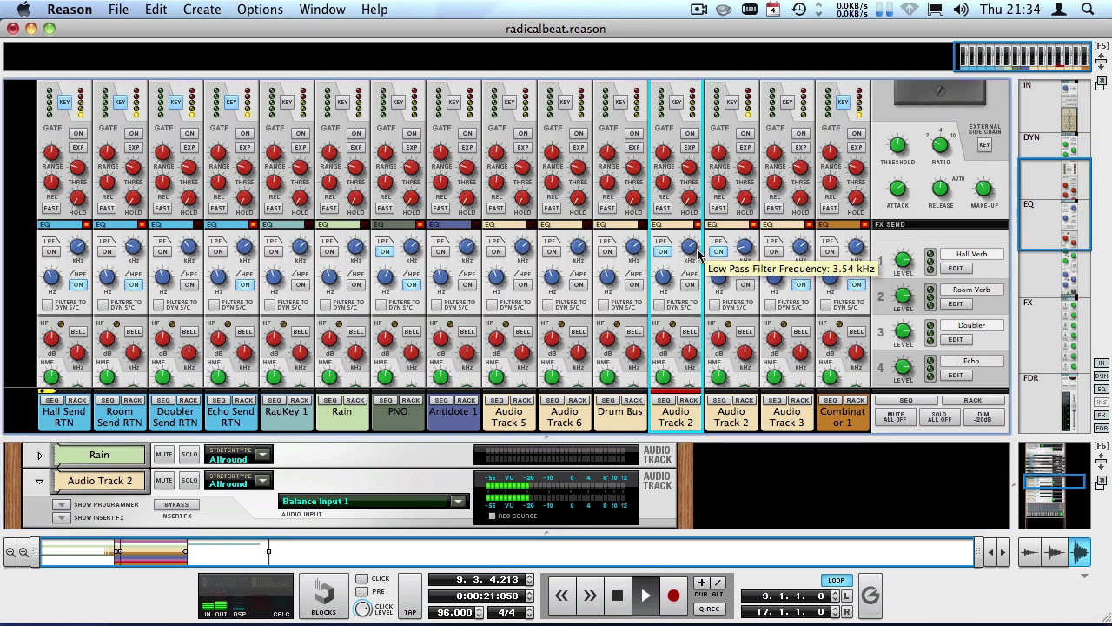
{"action": "left_click_drag", "start_coordinate": [697, 254], "coordinate": [669, 186]}
{"action": "scroll", "coordinate": [671, 246], "scroll_direction": "up", "scroll_amount": 2}
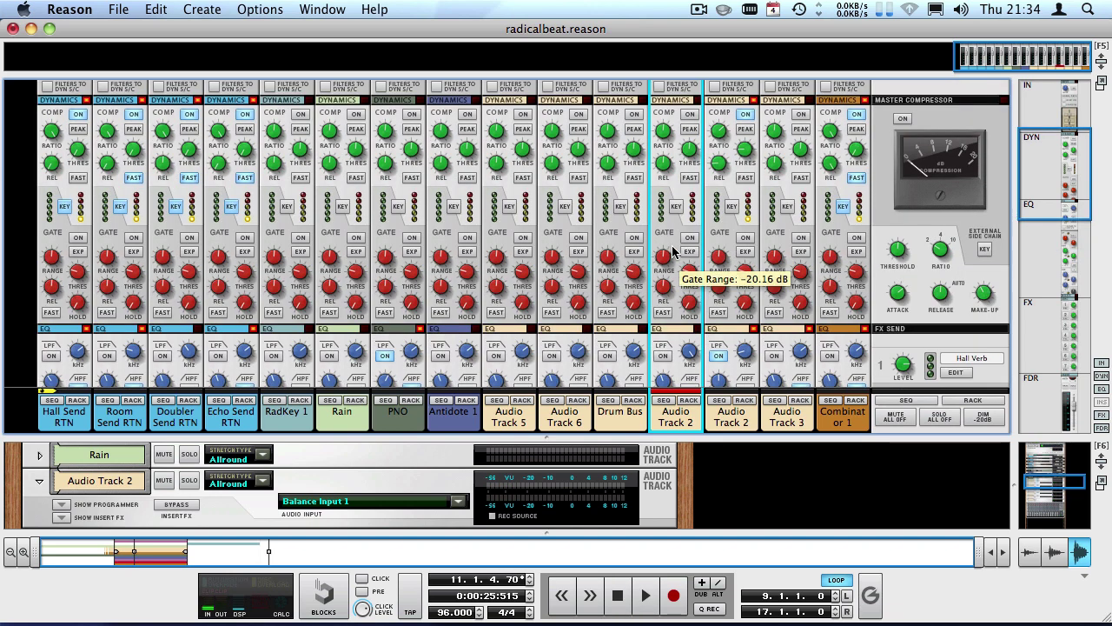
- Try the compressor on the soloed Audio Track 2 channel during playback, then switch it off
{"action": "scroll", "coordinate": [672, 252], "scroll_direction": "up", "scroll_amount": 2}
{"action": "key", "text": "space"}
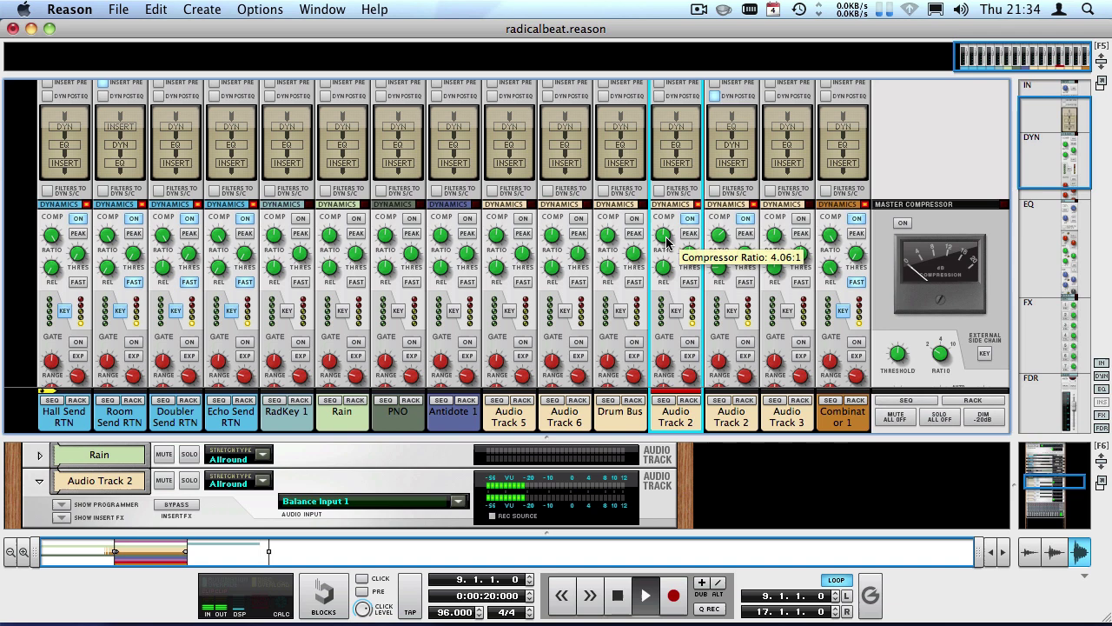
{"action": "left_click_drag", "start_coordinate": [665, 238], "coordinate": [649, 221]}
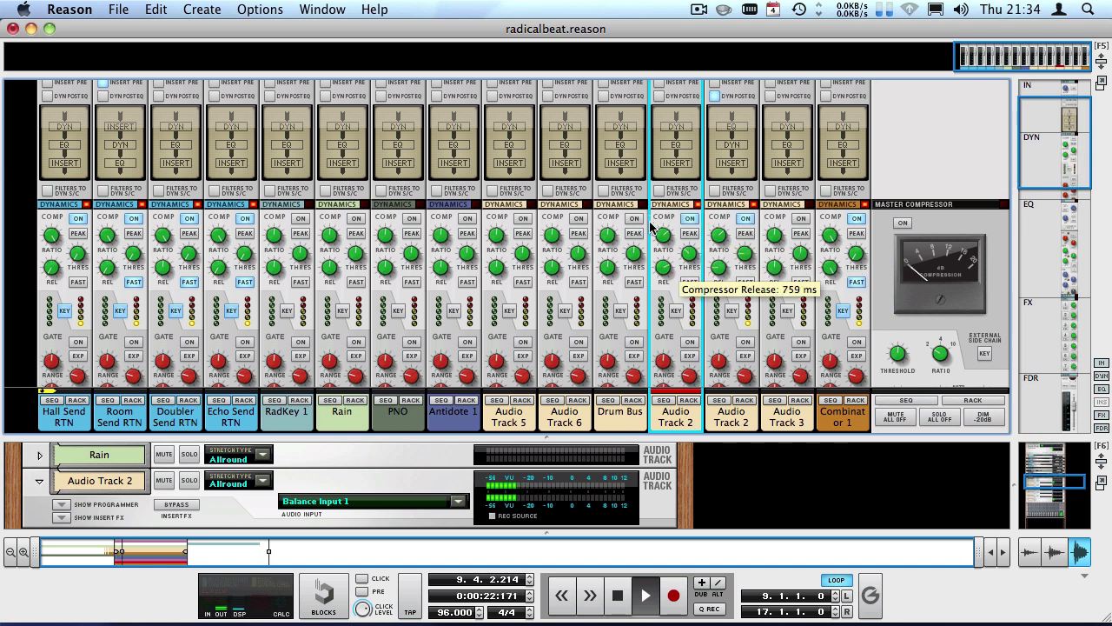
{"action": "left_click", "coordinate": [689, 219]}
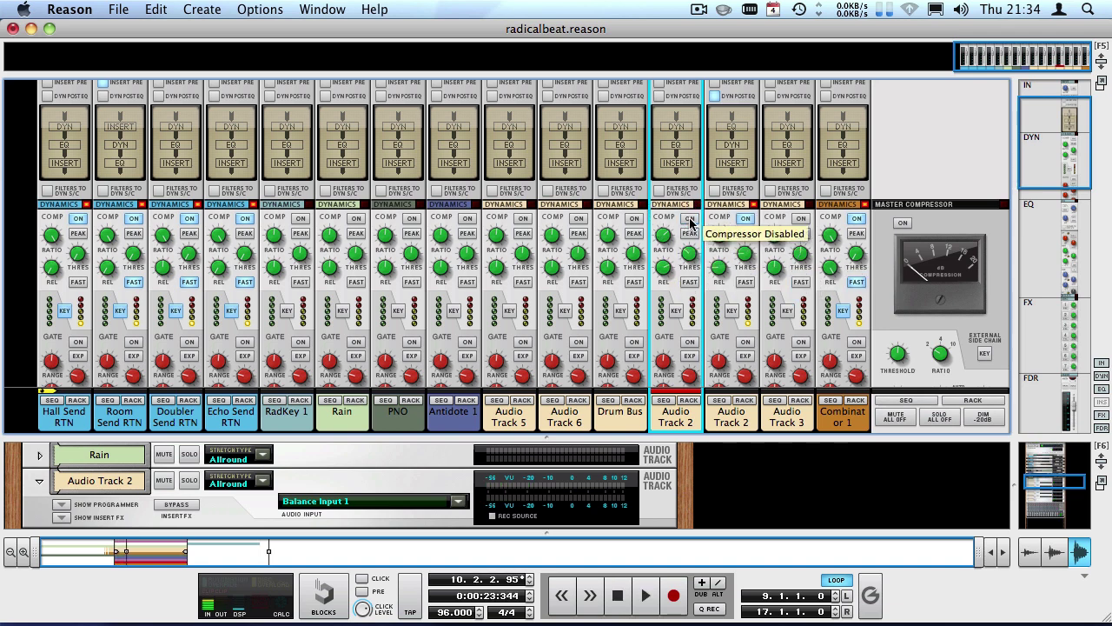
- Move the Drum Bus channel directly after Audio Track 3 in the main mixer and enlarge the rack area below
{"action": "scroll", "coordinate": [690, 223], "scroll_direction": "up", "scroll_amount": 1}
{"action": "scroll", "coordinate": [682, 131], "scroll_direction": "down", "scroll_amount": 15}
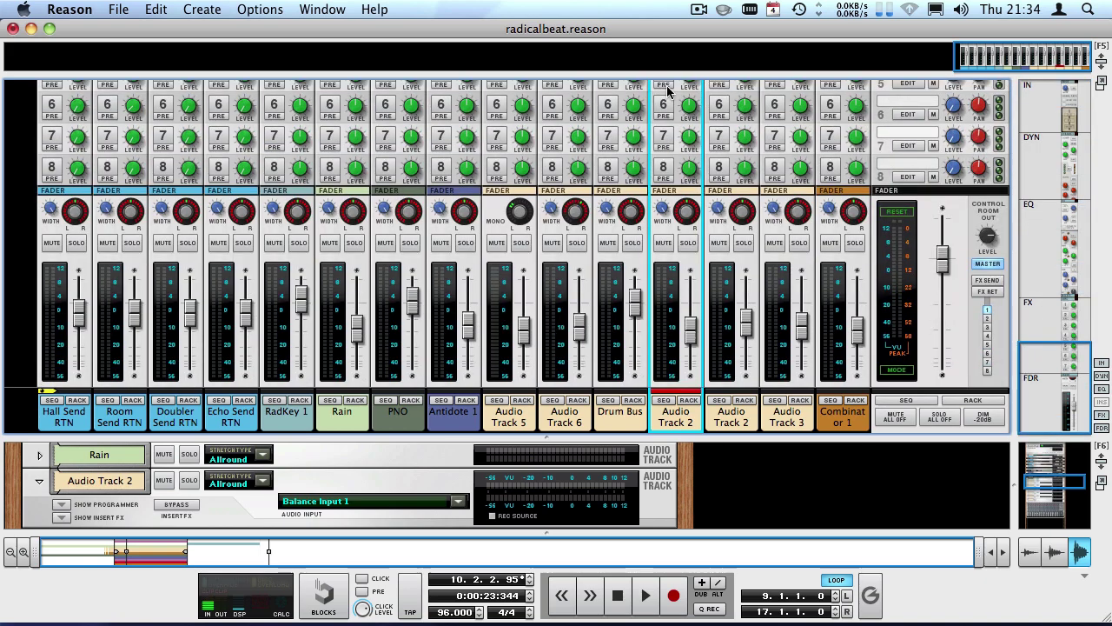
{"action": "scroll", "coordinate": [682, 126], "scroll_direction": "up", "scroll_amount": 10}
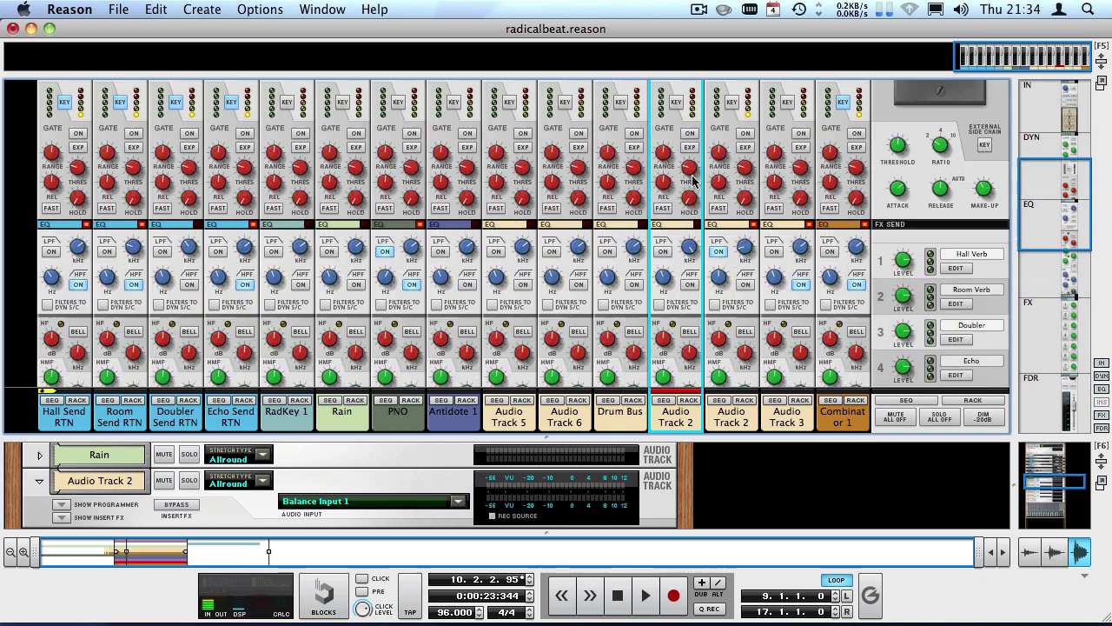
{"action": "scroll", "coordinate": [669, 187], "scroll_direction": "down", "scroll_amount": 4}
{"action": "scroll", "coordinate": [667, 189], "scroll_direction": "down", "scroll_amount": 5}
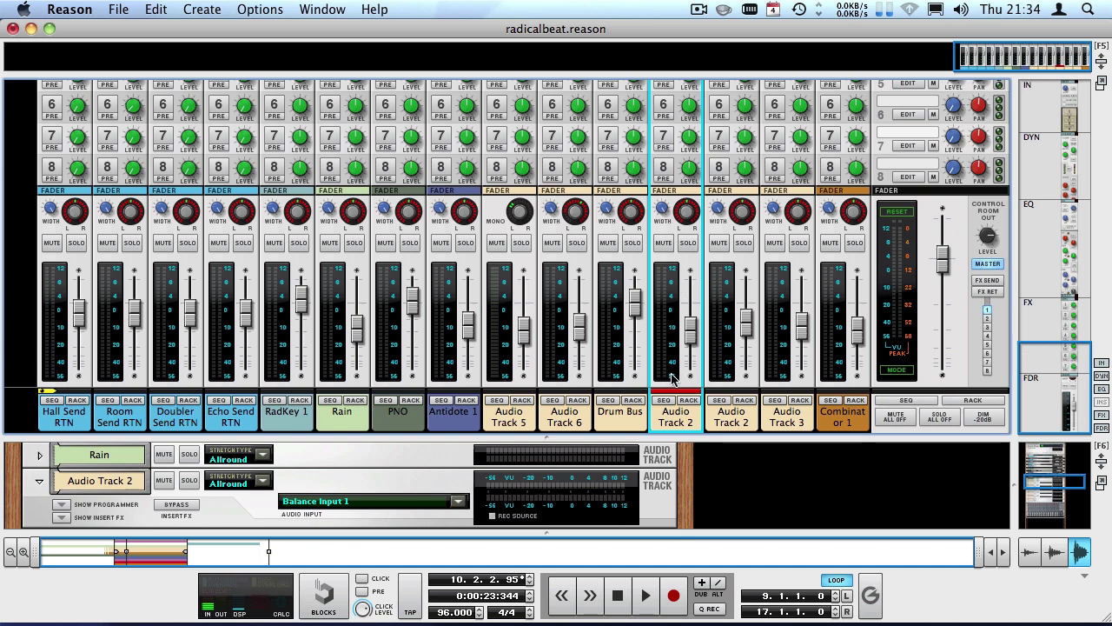
{"action": "left_click_drag", "start_coordinate": [662, 440], "coordinate": [810, 219]}
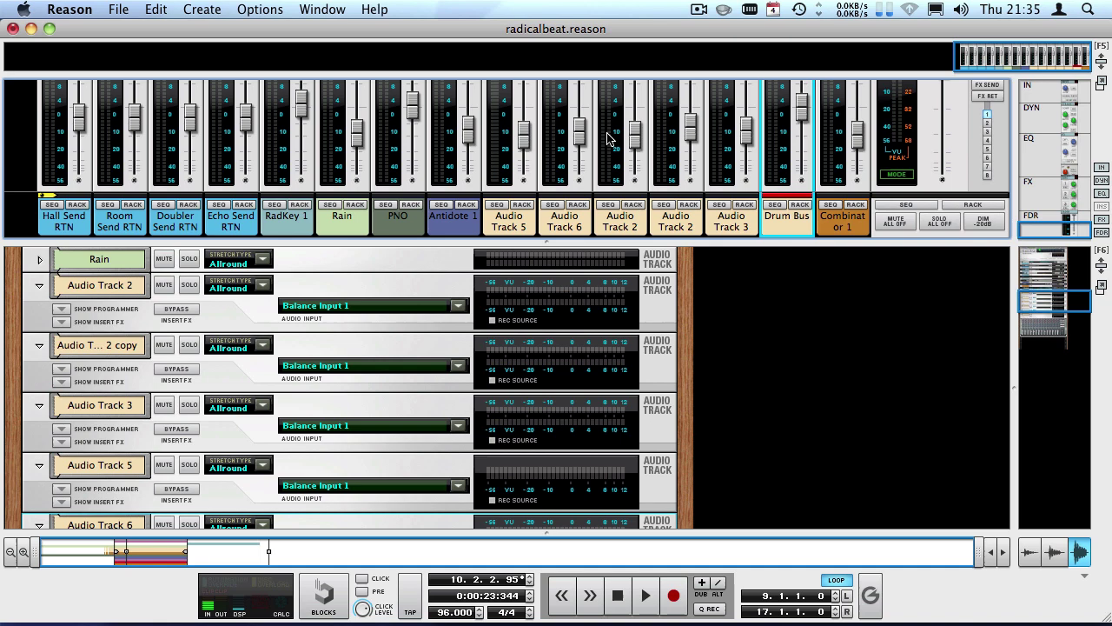
- Examine the rear cabling from the audio tracks' direct outs to the 14:2 mixer and into the Drum Bus inputs
{"action": "scroll", "coordinate": [242, 264], "scroll_direction": "down", "scroll_amount": 3}
{"action": "key", "text": "Tab"}
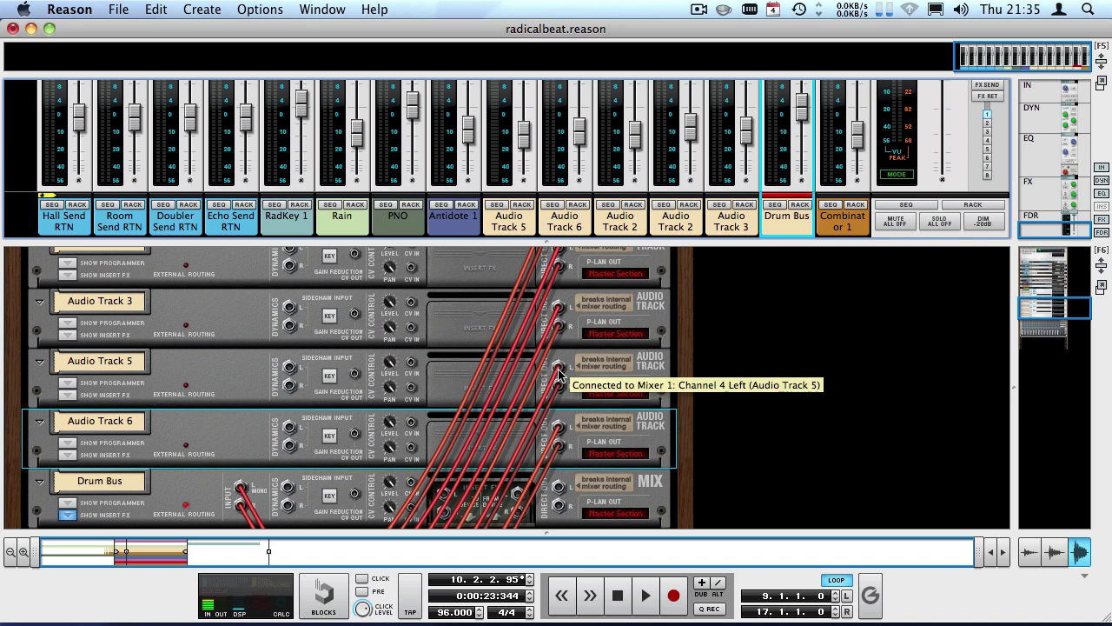
{"action": "scroll", "coordinate": [613, 363], "scroll_direction": "up", "scroll_amount": 3}
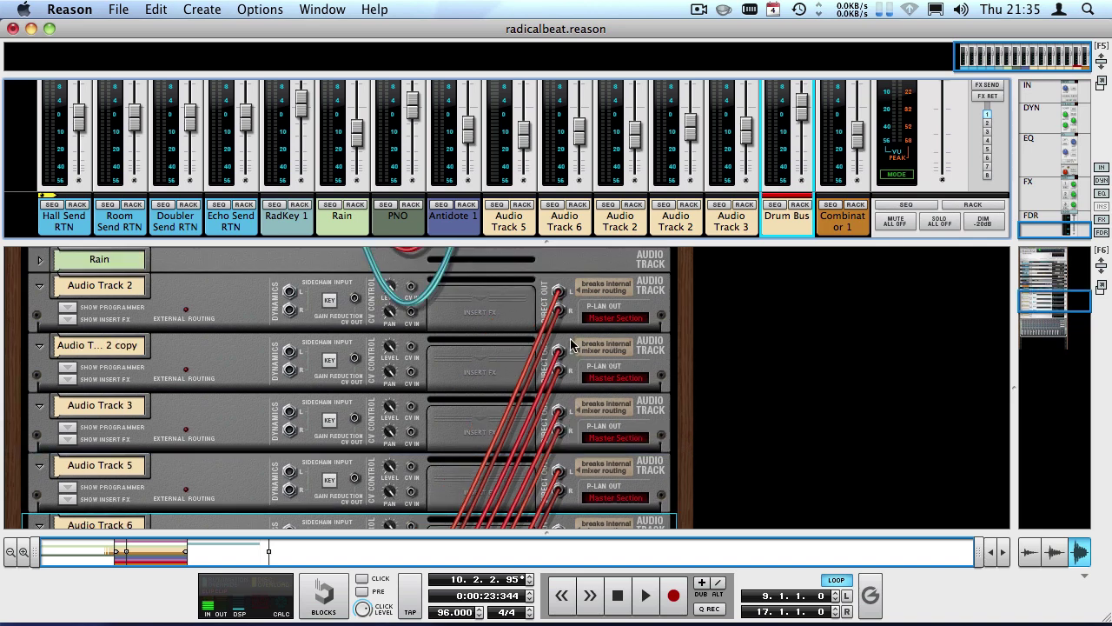
{"action": "scroll", "coordinate": [556, 326], "scroll_direction": "down", "scroll_amount": 5}
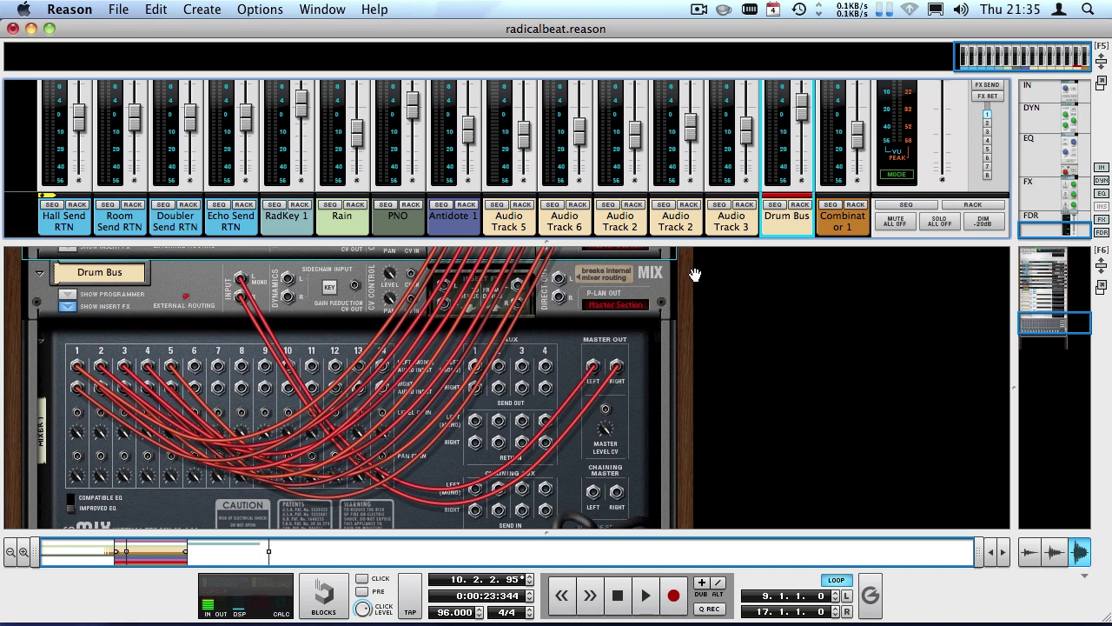
- Maximize the main mixer and examine the drum tracks' and Drum Bus channel strips from the input section to the faders
{"action": "left_click_drag", "start_coordinate": [746, 241], "coordinate": [703, 370]}
{"action": "left_click", "coordinate": [769, 383]}
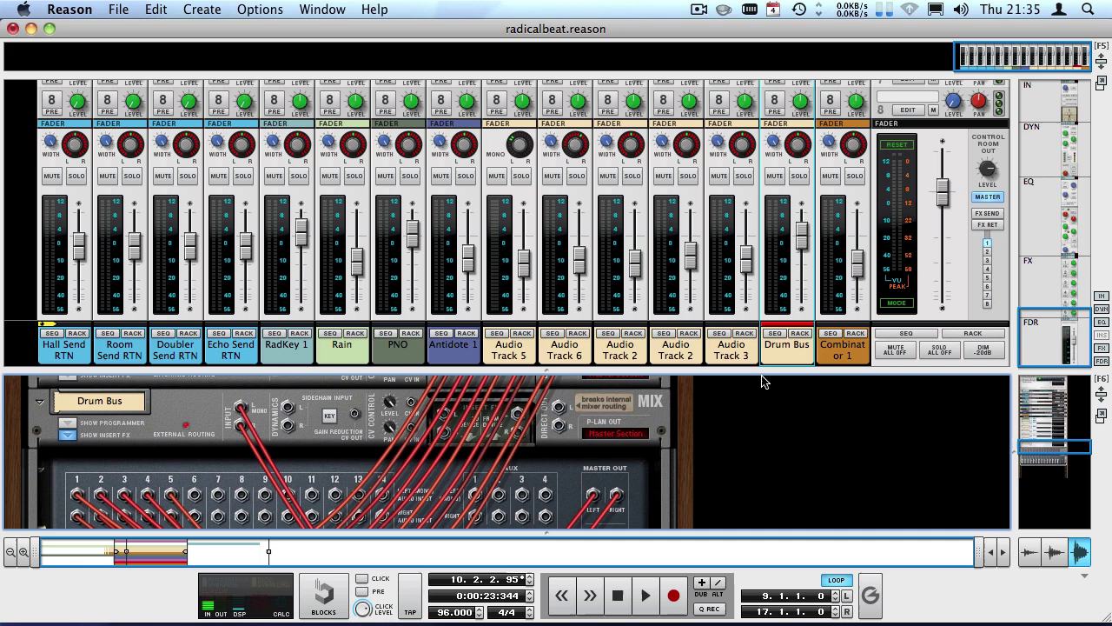
{"action": "key", "text": "F5"}
{"action": "scroll", "coordinate": [714, 391], "scroll_direction": "up", "scroll_amount": 10}
{"action": "scroll", "coordinate": [695, 365], "scroll_direction": "up", "scroll_amount": 3}
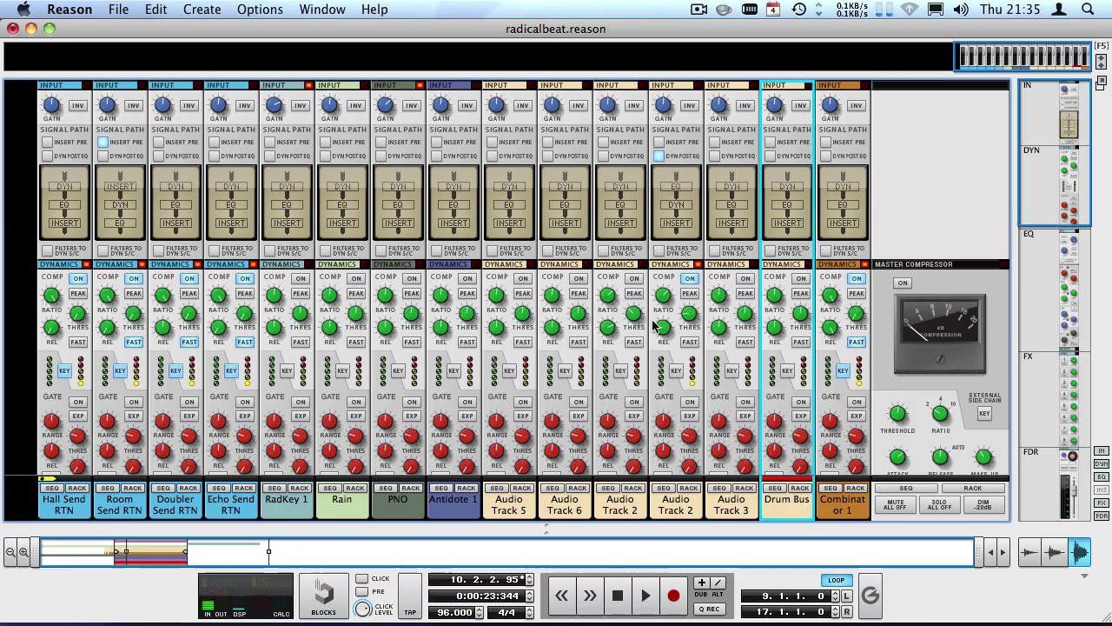
{"action": "scroll", "coordinate": [659, 330], "scroll_direction": "down", "scroll_amount": 6}
{"action": "scroll", "coordinate": [669, 470], "scroll_direction": "down", "scroll_amount": 4}
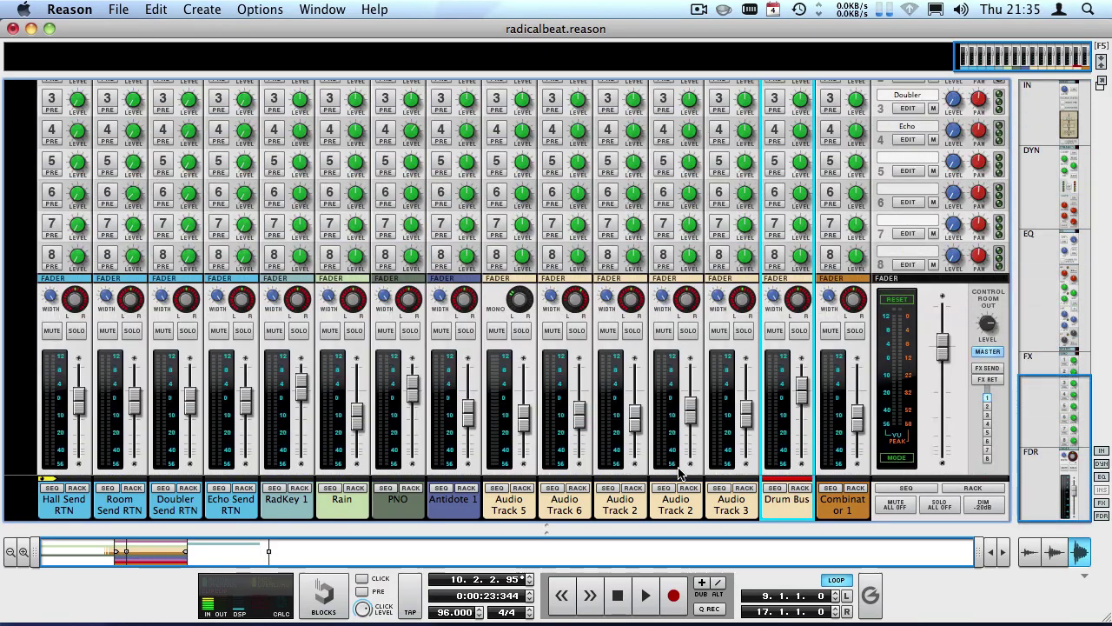
{"action": "scroll", "coordinate": [996, 365], "scroll_direction": "up", "scroll_amount": 6}
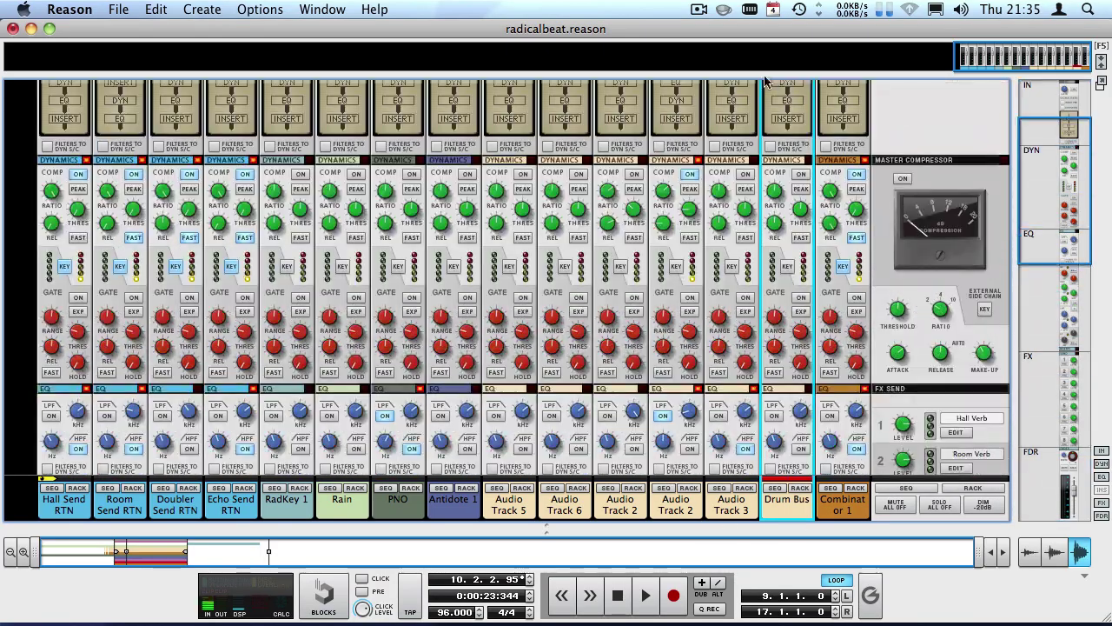
{"action": "scroll", "coordinate": [769, 86], "scroll_direction": "up", "scroll_amount": 2}
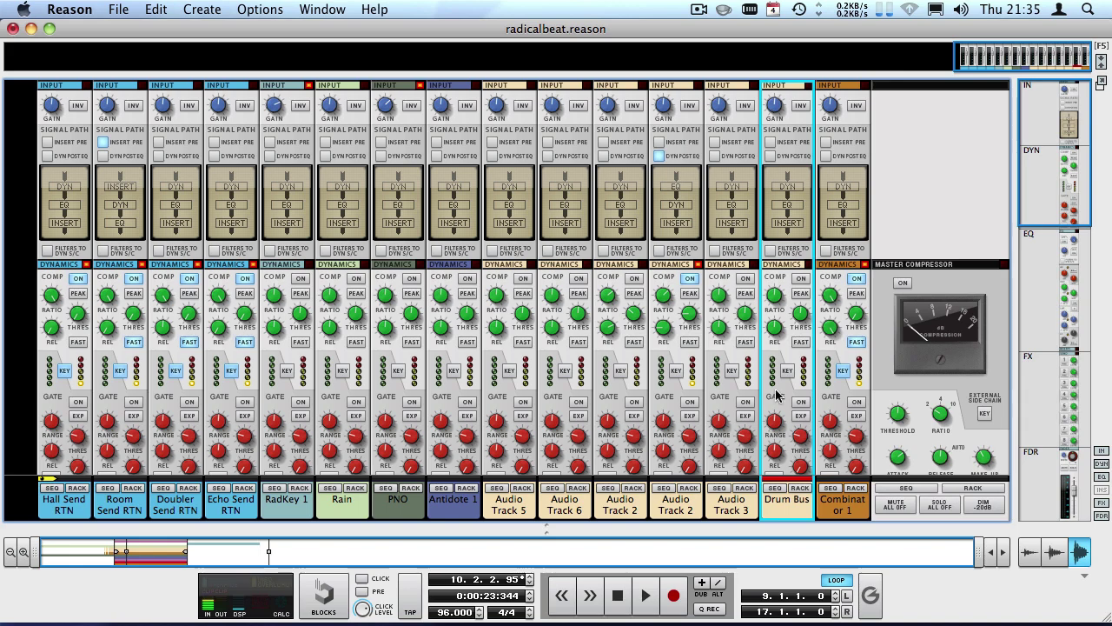
{"action": "scroll", "coordinate": [786, 203], "scroll_direction": "down", "scroll_amount": 8}
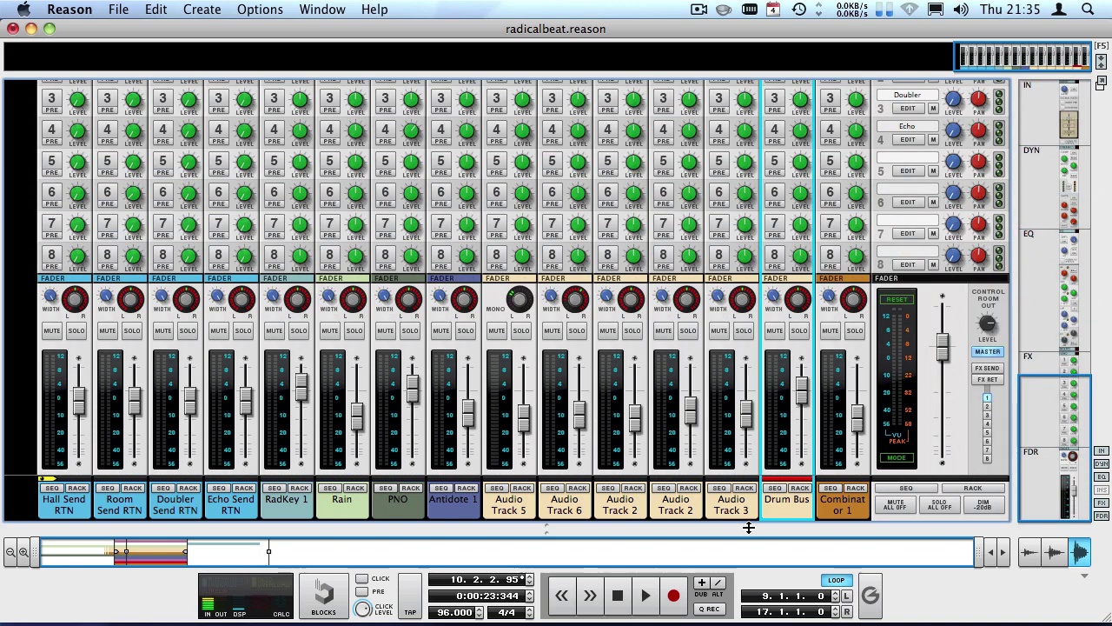
- Switch to the sequencer and solo the drum tracks Audio Track 2, Audio Track 2 copy, 3, 5 and 6
{"action": "left_click_drag", "start_coordinate": [692, 422], "coordinate": [579, 161]}
{"action": "key", "text": "Tab"}
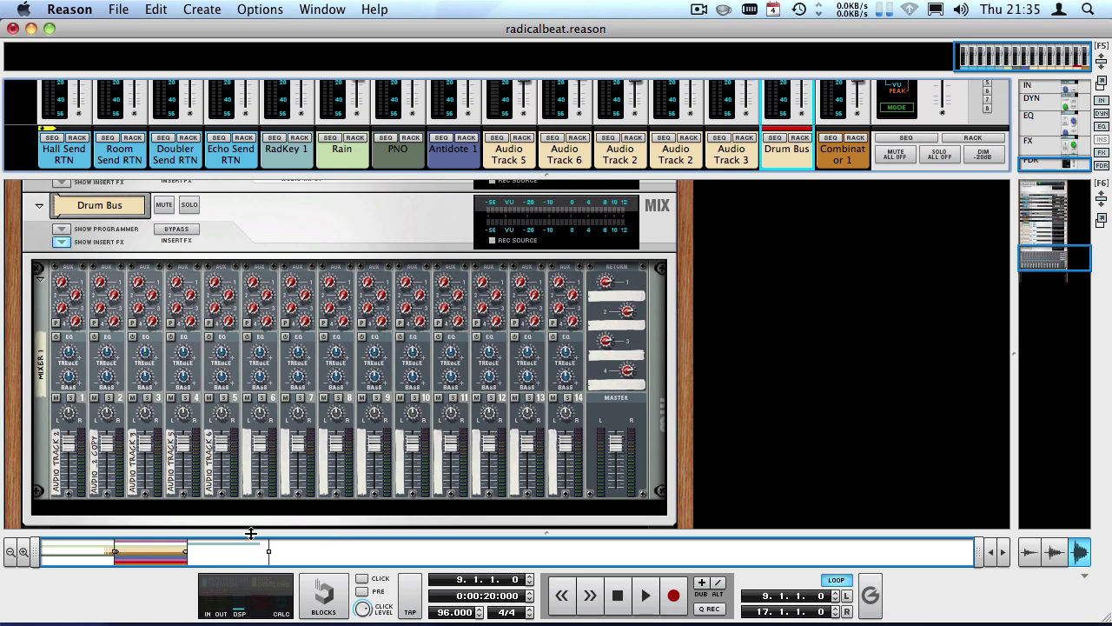
{"action": "key", "text": "F7"}
{"action": "left_click", "coordinate": [97, 367]}
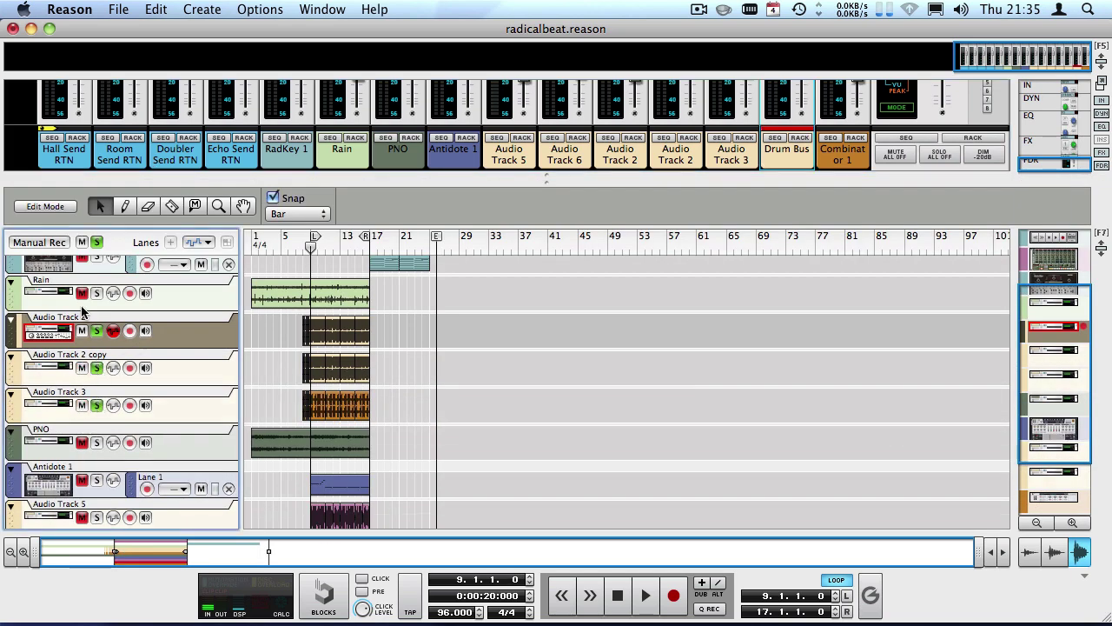
{"action": "scroll", "coordinate": [59, 401], "scroll_direction": "down", "scroll_amount": 3}
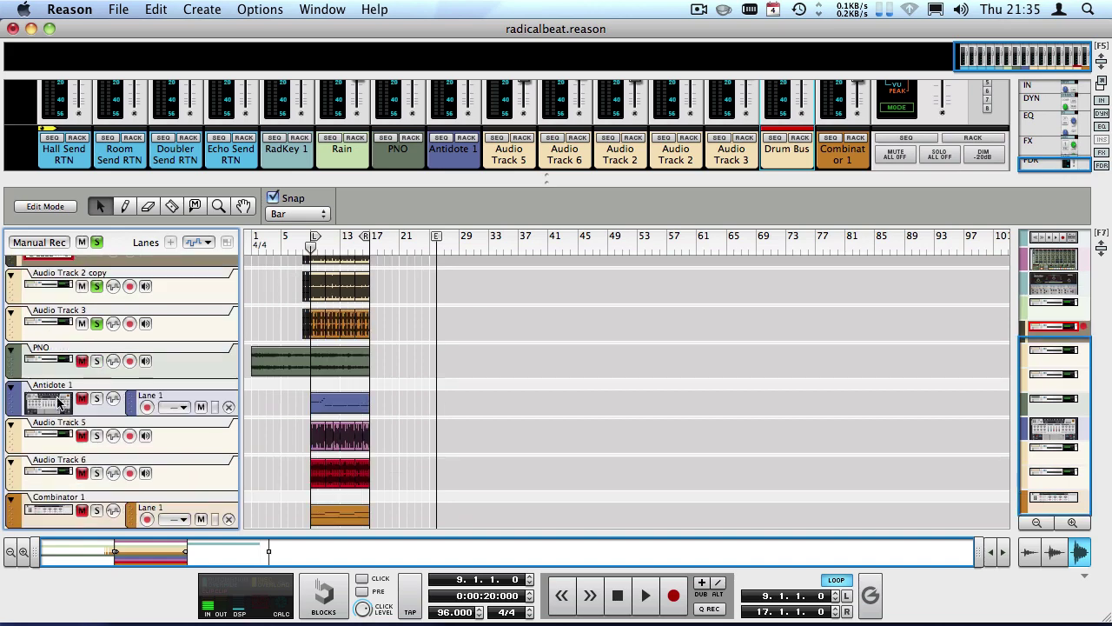
{"action": "left_click", "coordinate": [97, 435]}
{"action": "left_click", "coordinate": [97, 473]}
- Enlarge the main mixer during playback, lower the Drum Bus fader to test the overall drum level, and raise it back to around unity
{"action": "key", "text": "space"}
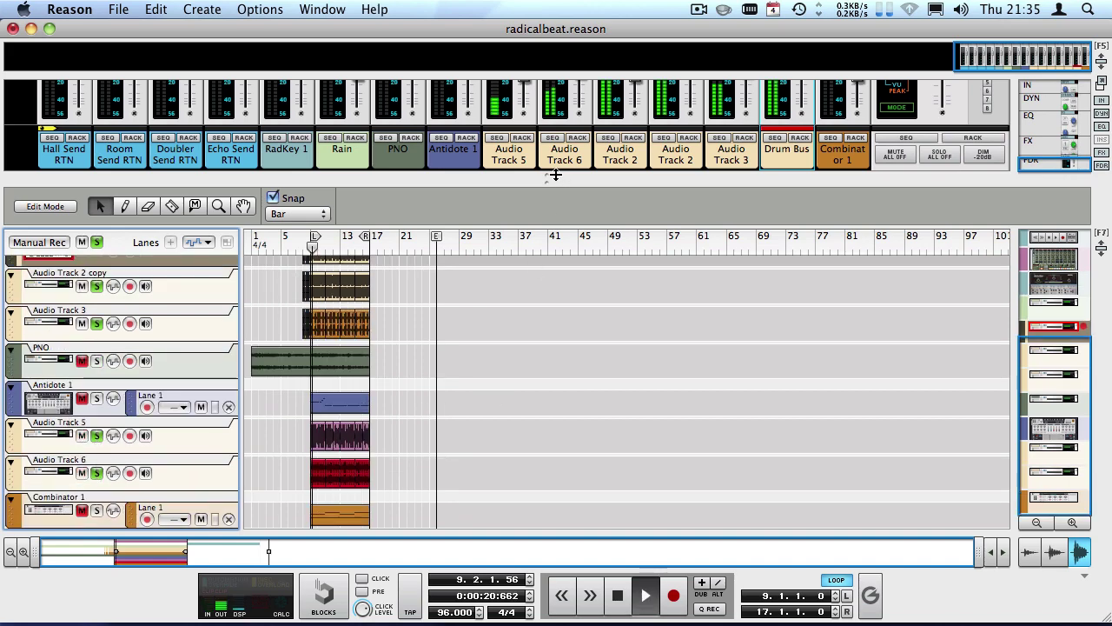
{"action": "left_click_drag", "start_coordinate": [554, 174], "coordinate": [541, 463]}
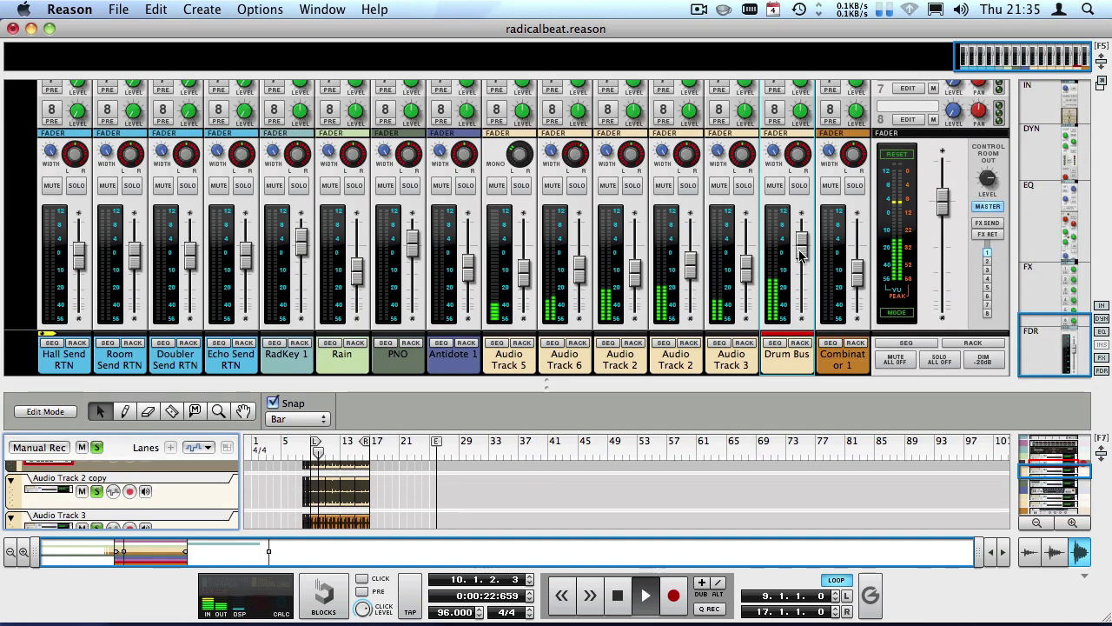
{"action": "mouse_move", "coordinate": [801, 253]}
{"action": "left_mouse_down"}
{"action": "mouse_move", "coordinate": [800, 306]}
{"action": "mouse_move", "coordinate": [794, 224]}
{"action": "mouse_move", "coordinate": [799, 275]}
{"action": "left_mouse_up"}
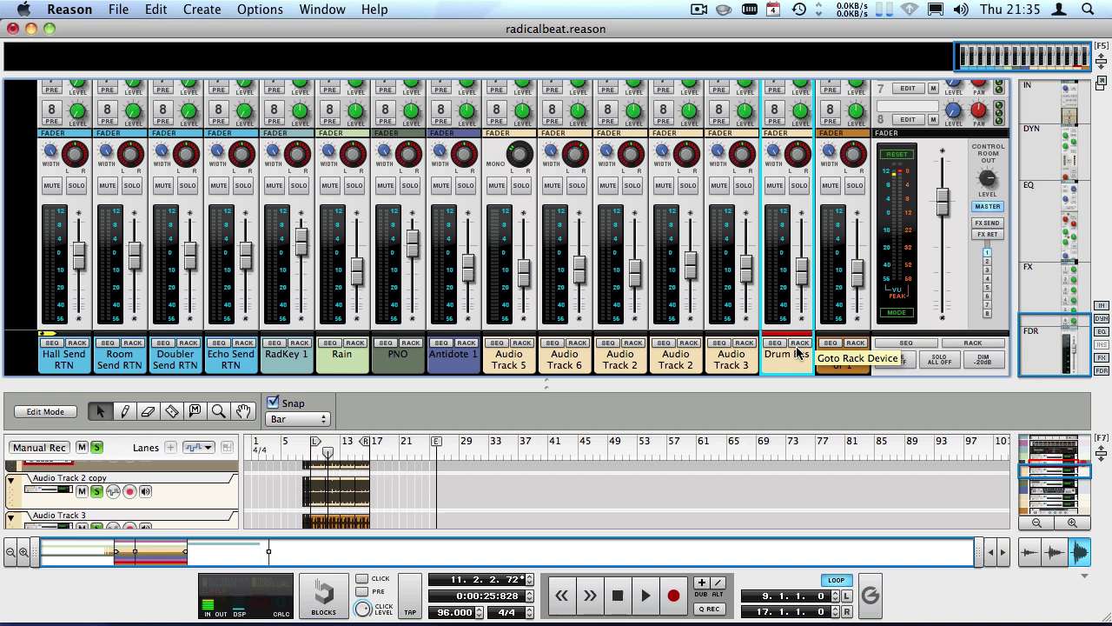
{"action": "key", "text": "KP_1"}
{"action": "key", "text": "space"}
{"action": "key", "text": "space"}
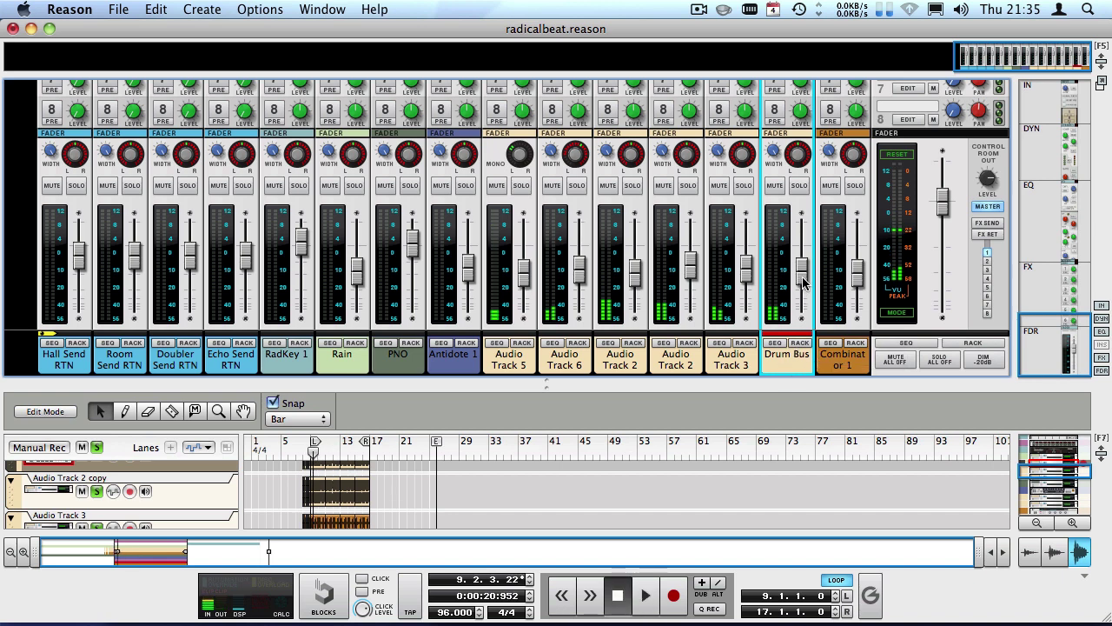
{"action": "left_click_drag", "start_coordinate": [800, 278], "coordinate": [787, 262]}
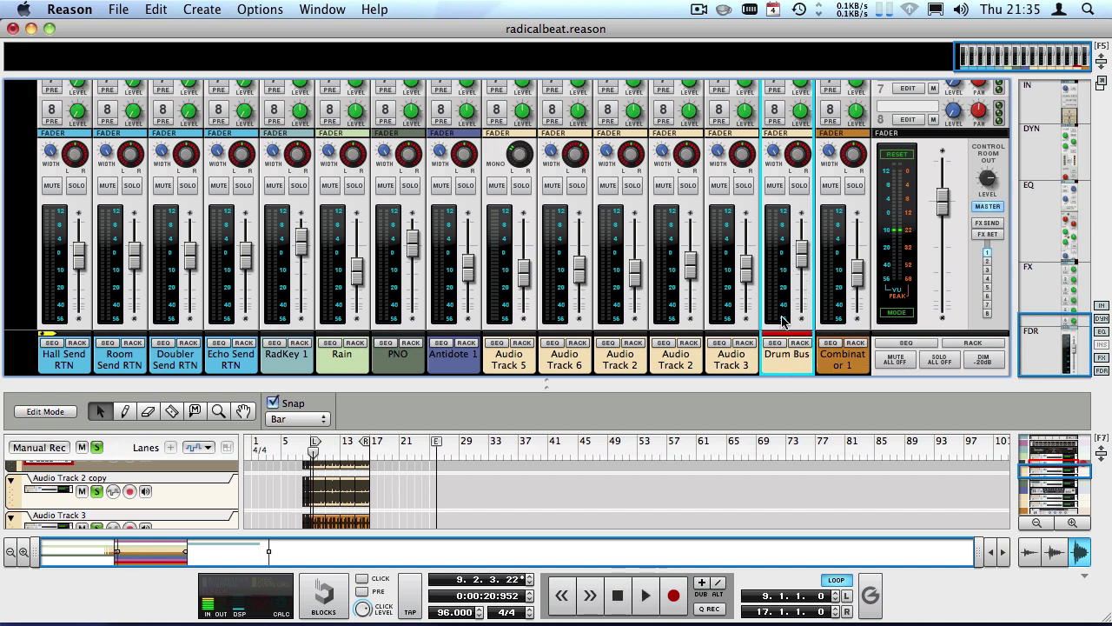
- Play the loop from its start with the Audio Track 2 channel next to Audio Track 3 soloed in the main mixer
{"action": "key", "text": "KP_1"}
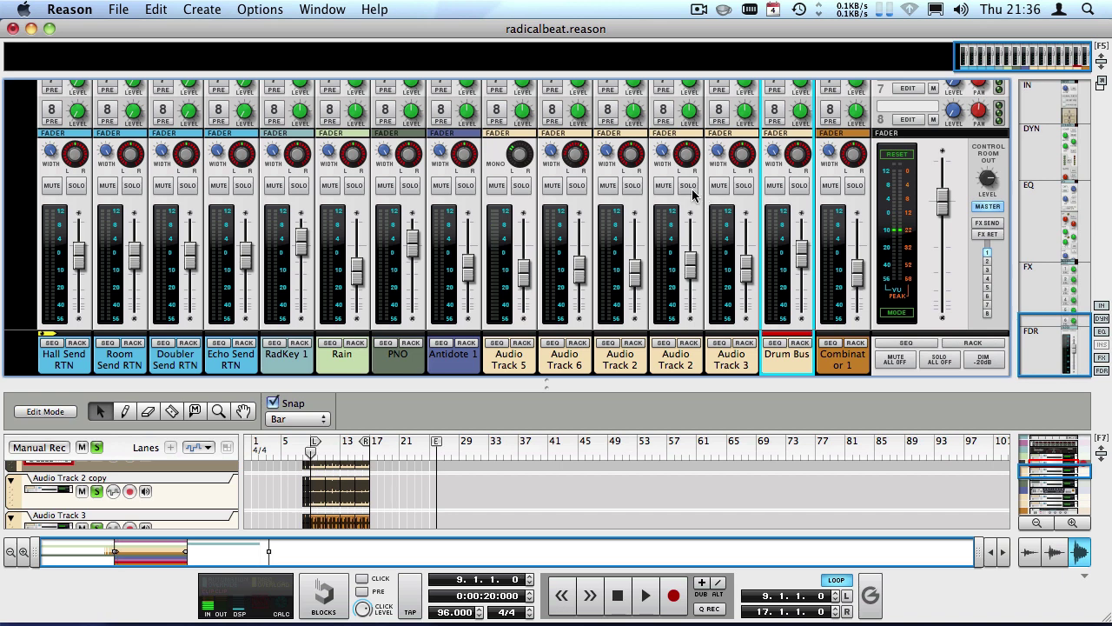
{"action": "key", "text": "space"}
{"action": "left_click", "coordinate": [689, 188]}
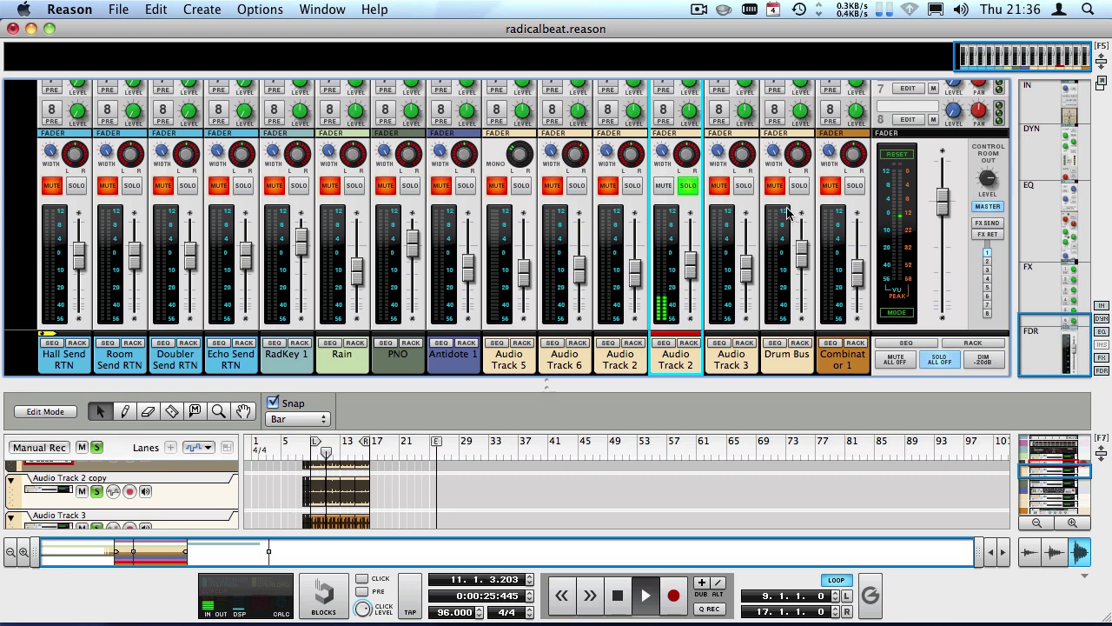
{"action": "scroll", "coordinate": [774, 208], "scroll_direction": "up", "scroll_amount": 10}
{"action": "scroll", "coordinate": [669, 243], "scroll_direction": "down", "scroll_amount": 10}
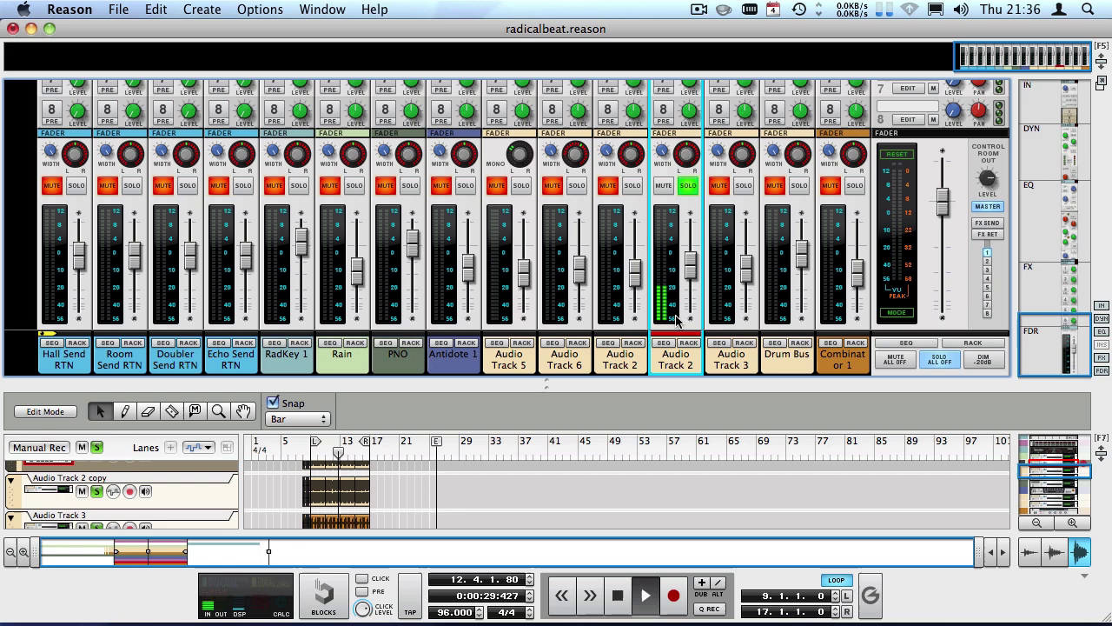
{"action": "scroll", "coordinate": [786, 122], "scroll_direction": "up", "scroll_amount": 8}
{"action": "scroll", "coordinate": [786, 121], "scroll_direction": "down", "scroll_amount": 10}
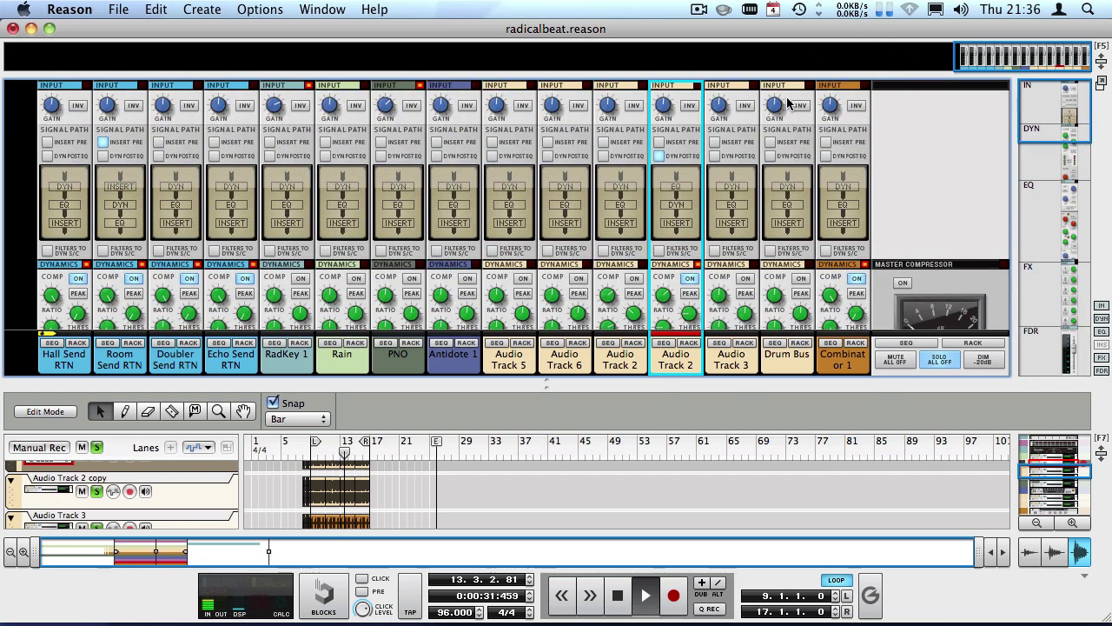
{"action": "scroll", "coordinate": [777, 187], "scroll_direction": "down", "scroll_amount": 1}
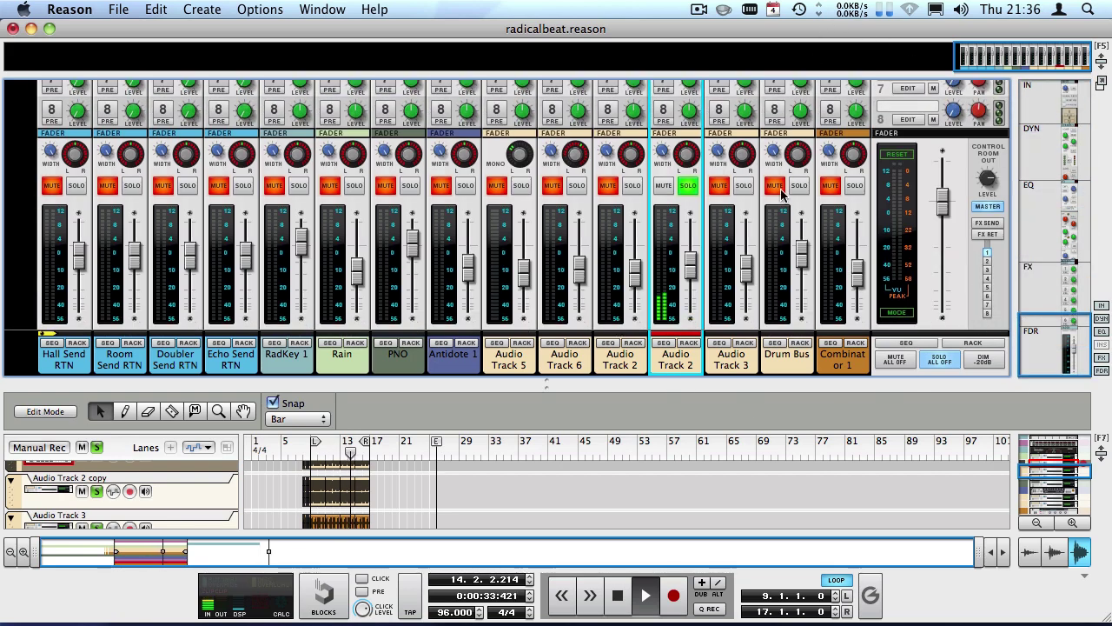
- Solo the Drum Bus channel together with the soloed Audio Track 2 channel
{"action": "left_click", "coordinate": [775, 186]}
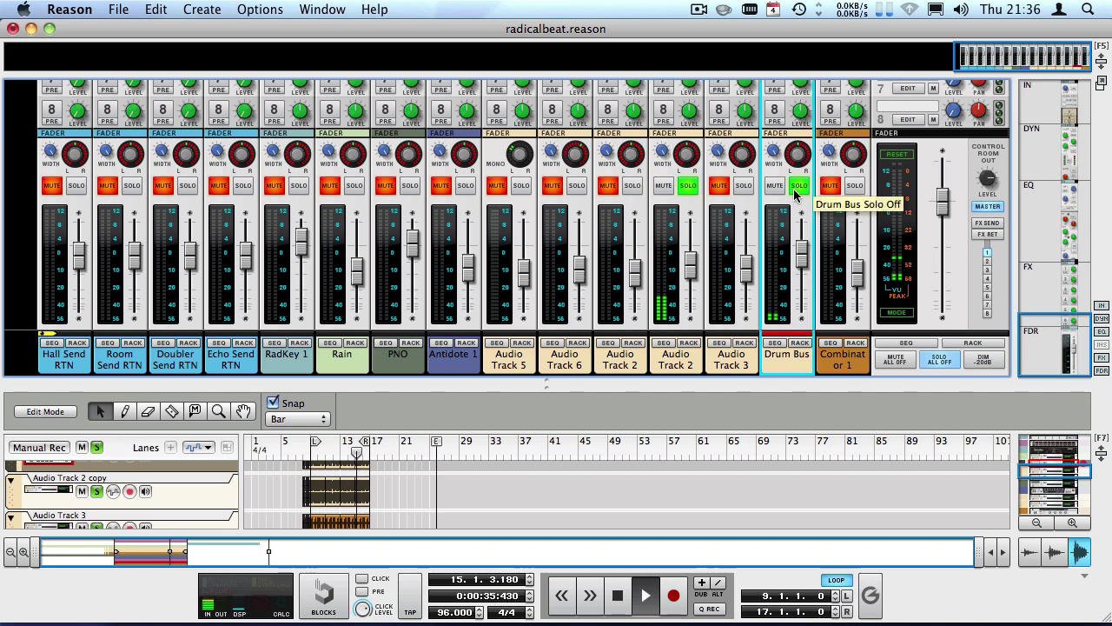
{"action": "left_click", "coordinate": [799, 186]}
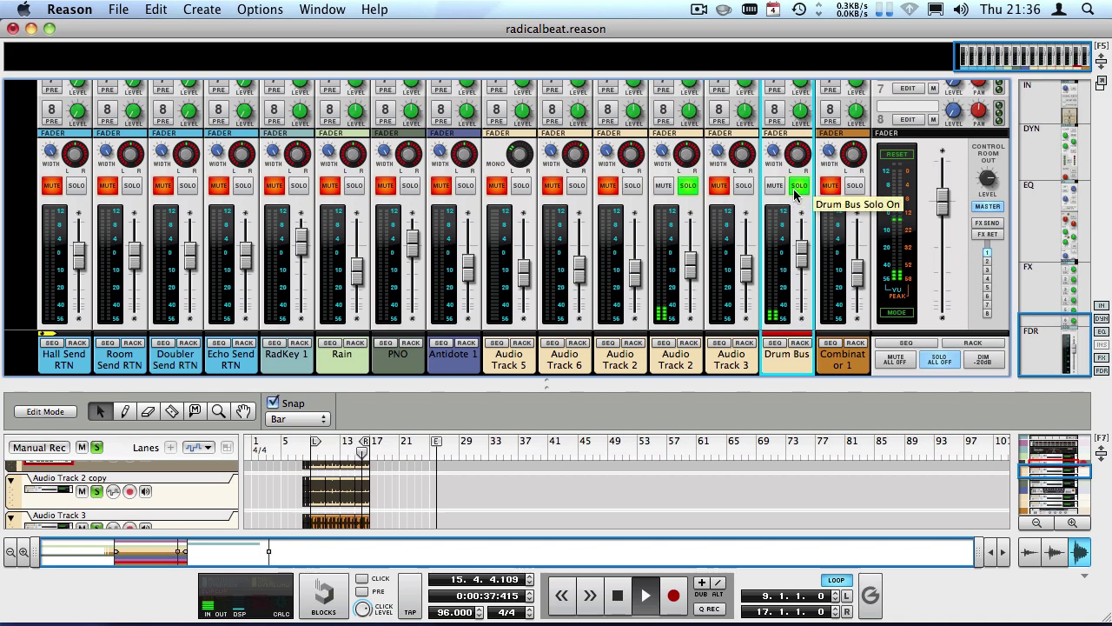
- Try the soloed Audio Track 2 channel with its low-pass filter switched off during playback
{"action": "scroll", "coordinate": [746, 189], "scroll_direction": "up", "scroll_amount": 10}
{"action": "scroll", "coordinate": [745, 190], "scroll_direction": "down", "scroll_amount": 6}
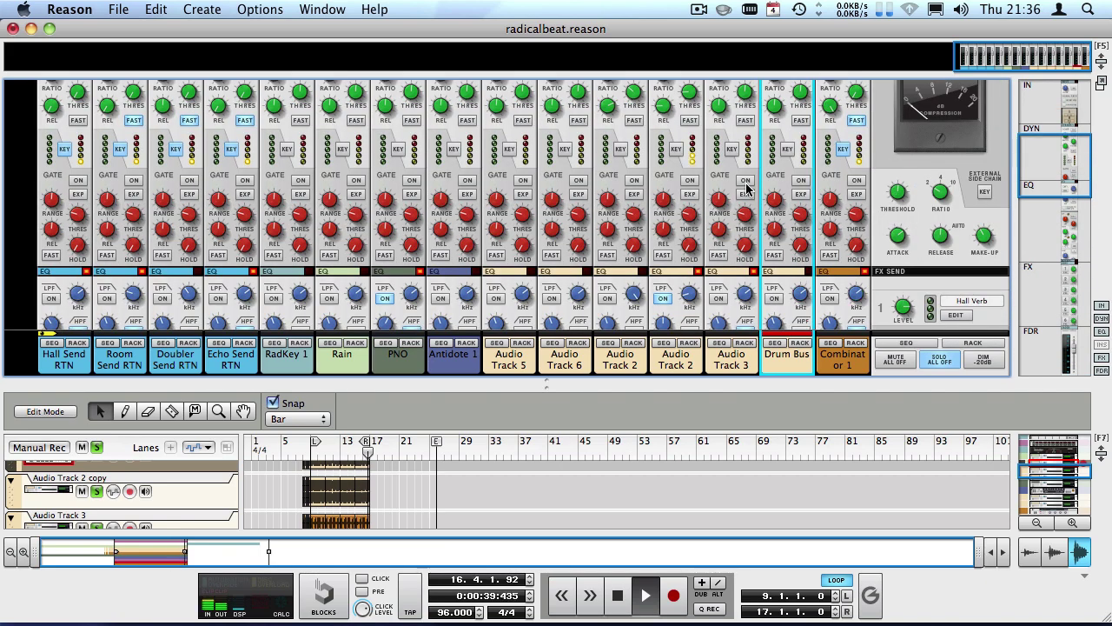
{"action": "scroll", "coordinate": [746, 190], "scroll_direction": "down", "scroll_amount": 6}
{"action": "left_click", "coordinate": [680, 198]}
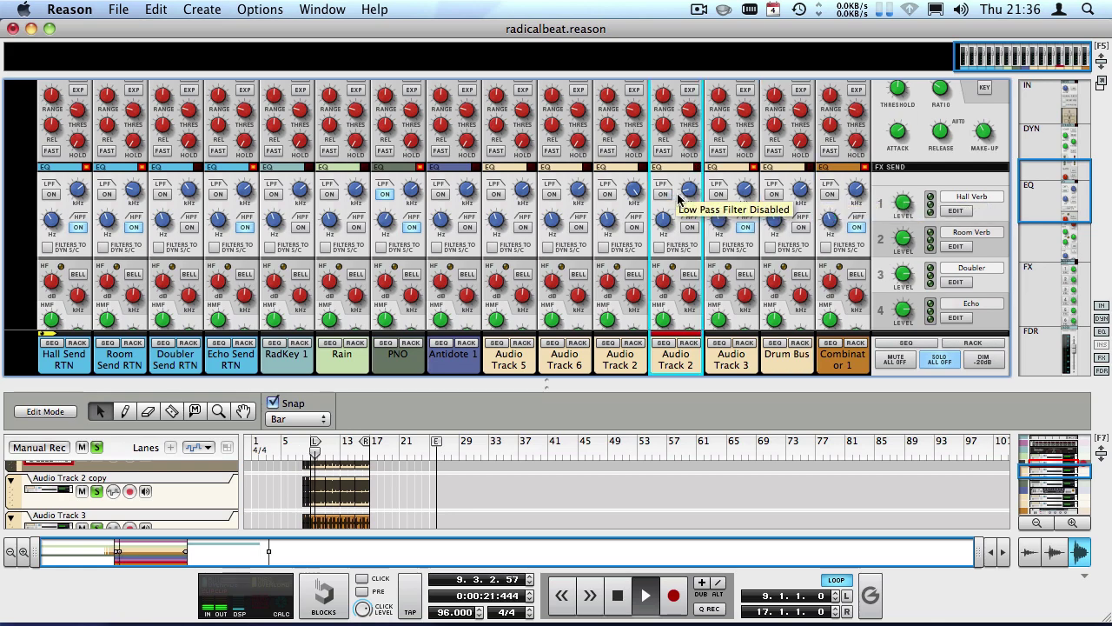
{"action": "scroll", "coordinate": [680, 199], "scroll_direction": "down", "scroll_amount": 10}
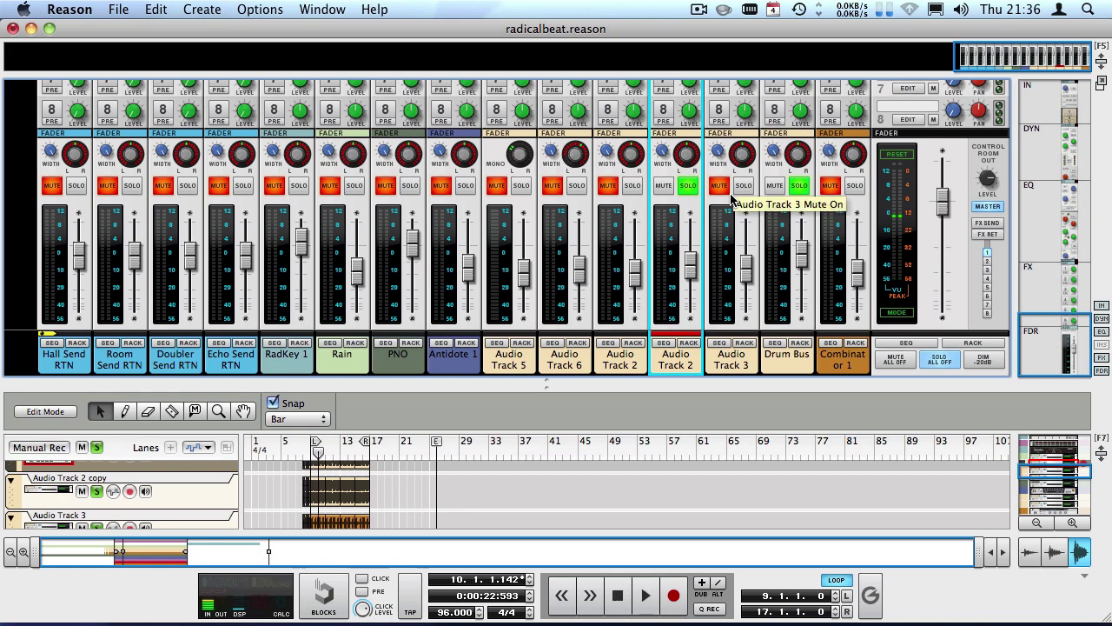
{"action": "scroll", "coordinate": [730, 200], "scroll_direction": "up", "scroll_amount": 10}
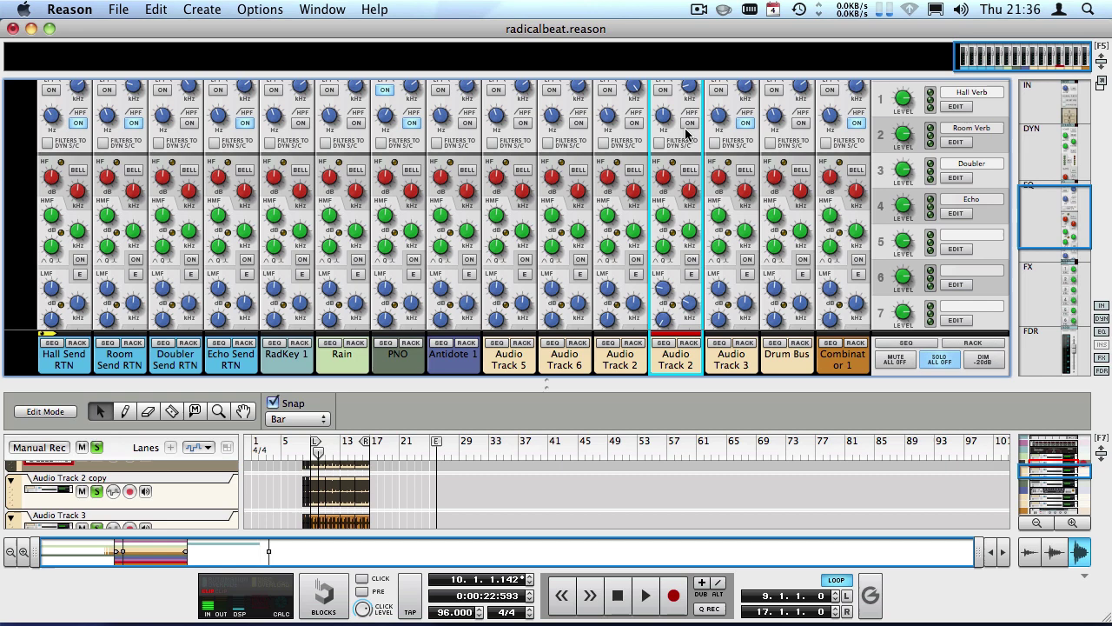
{"action": "scroll", "coordinate": [782, 209], "scroll_direction": "down", "scroll_amount": 10}
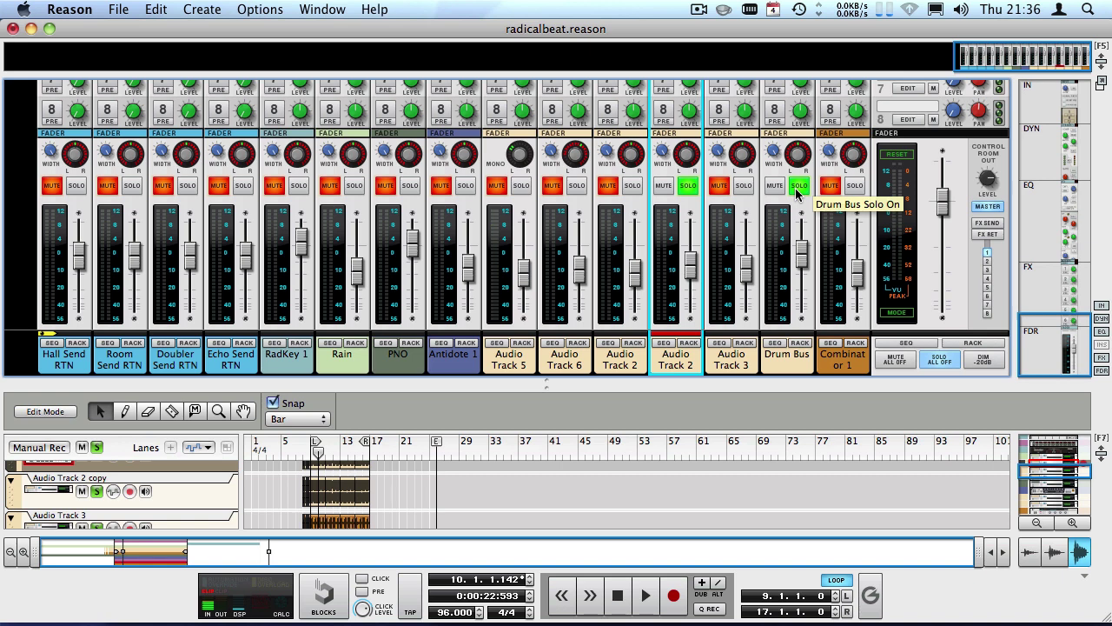
- Return to the loop start, turn off all channel solos and play the drum tracks together through the Drum Bus
{"action": "key", "text": "shift+Return"}
{"action": "left_click", "coordinate": [939, 359]}
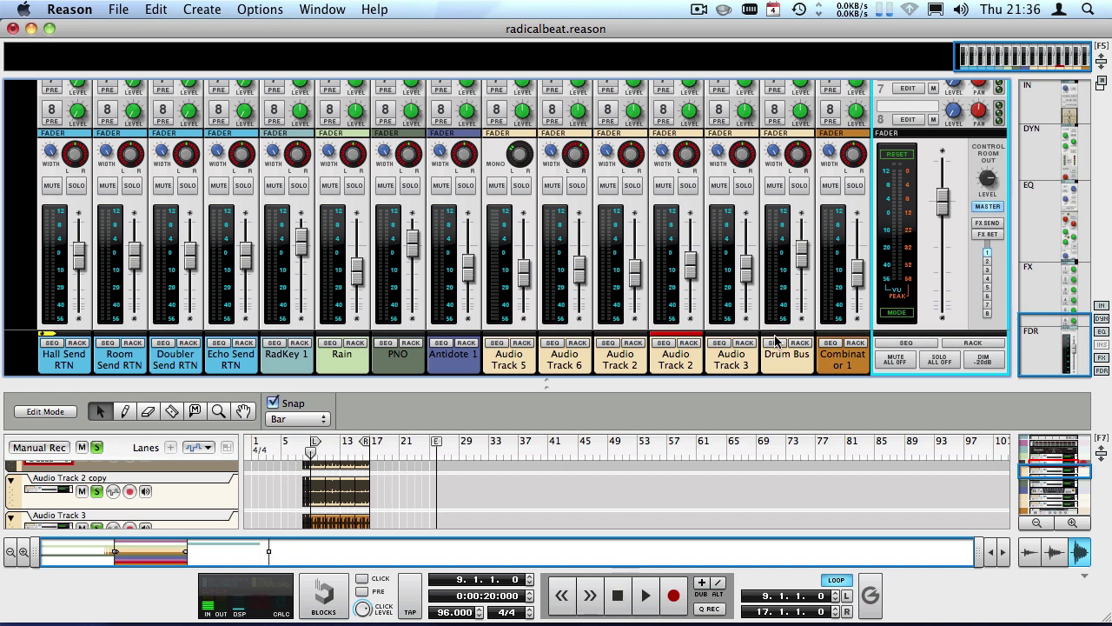
{"action": "key", "text": "space"}
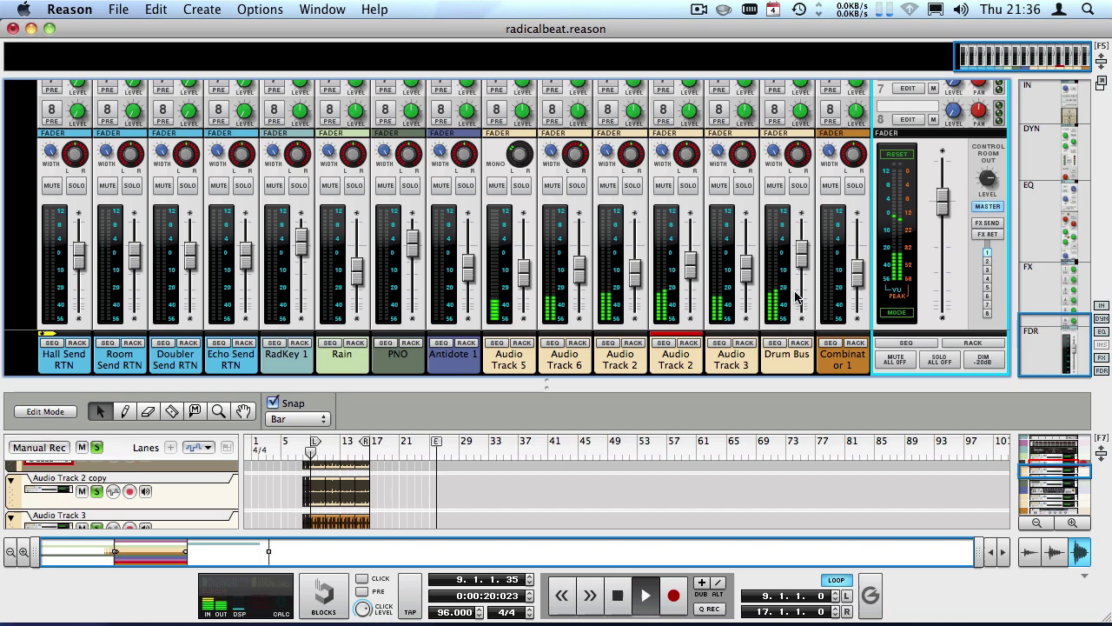
{"action": "key", "text": "space"}
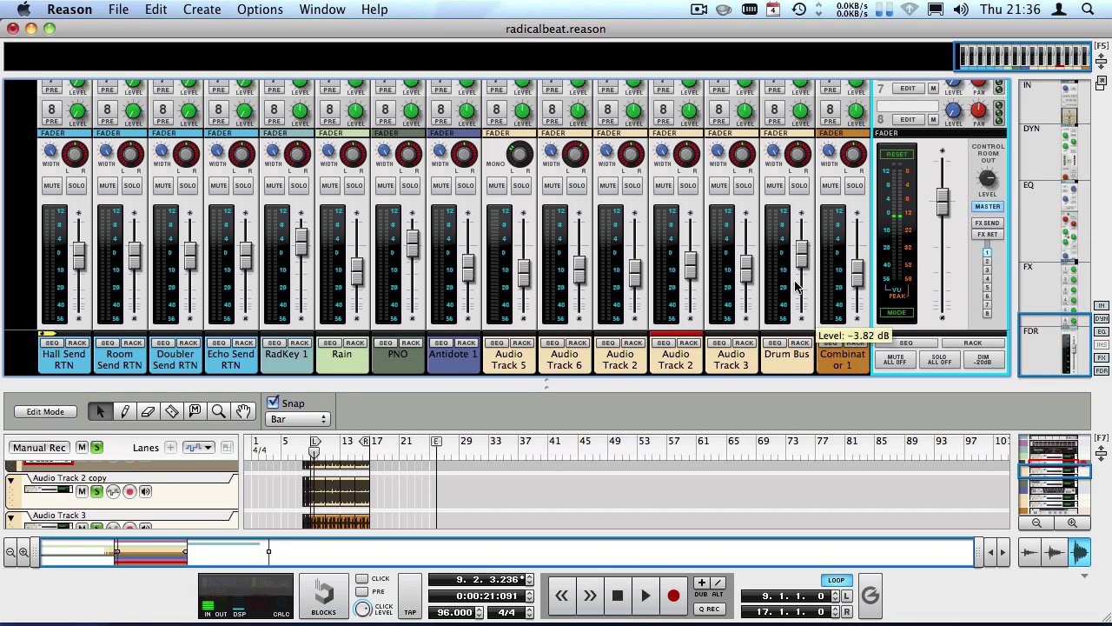
- Try the low-pass filter on the Drum Bus channel during playback, adjusting its frequency, then switch the filter off
{"action": "scroll", "coordinate": [795, 287], "scroll_direction": "up", "scroll_amount": 5}
{"action": "key", "text": "space"}
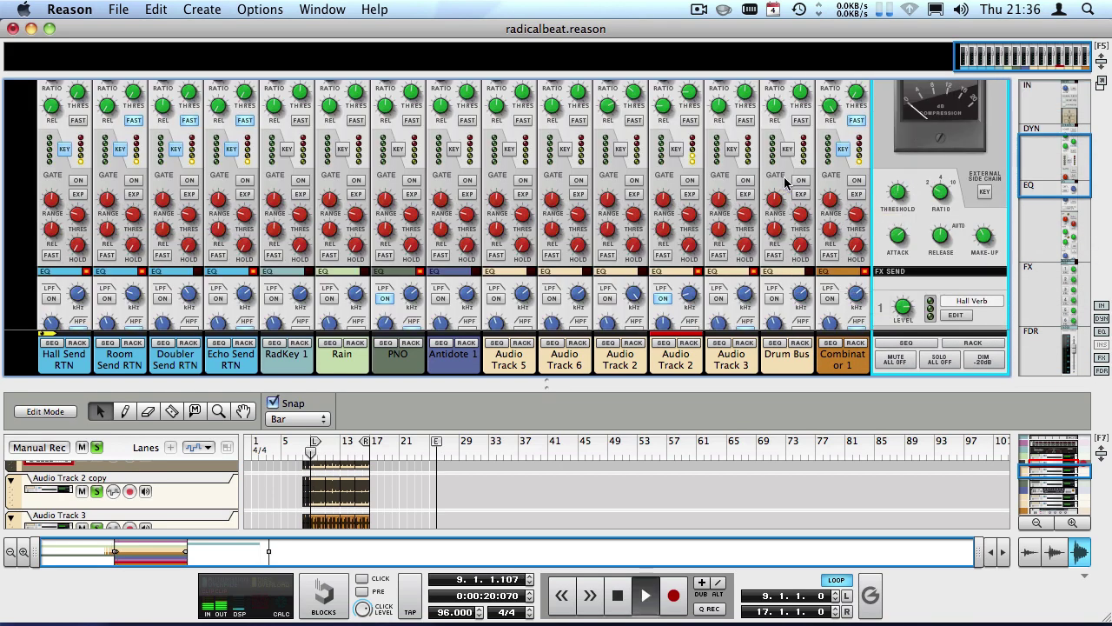
{"action": "scroll", "coordinate": [783, 196], "scroll_direction": "down", "scroll_amount": 3}
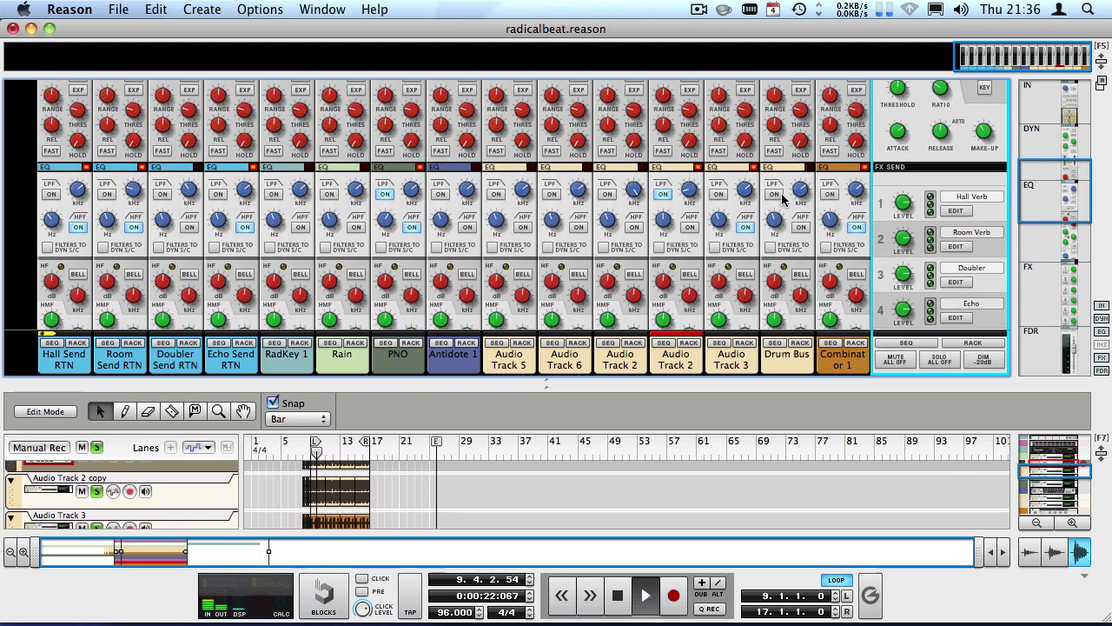
{"action": "left_click", "coordinate": [778, 195]}
{"action": "left_click_drag", "start_coordinate": [801, 189], "coordinate": [777, 195]}
{"action": "left_click", "coordinate": [772, 194]}
{"action": "scroll", "coordinate": [781, 157], "scroll_direction": "up", "scroll_amount": 6}
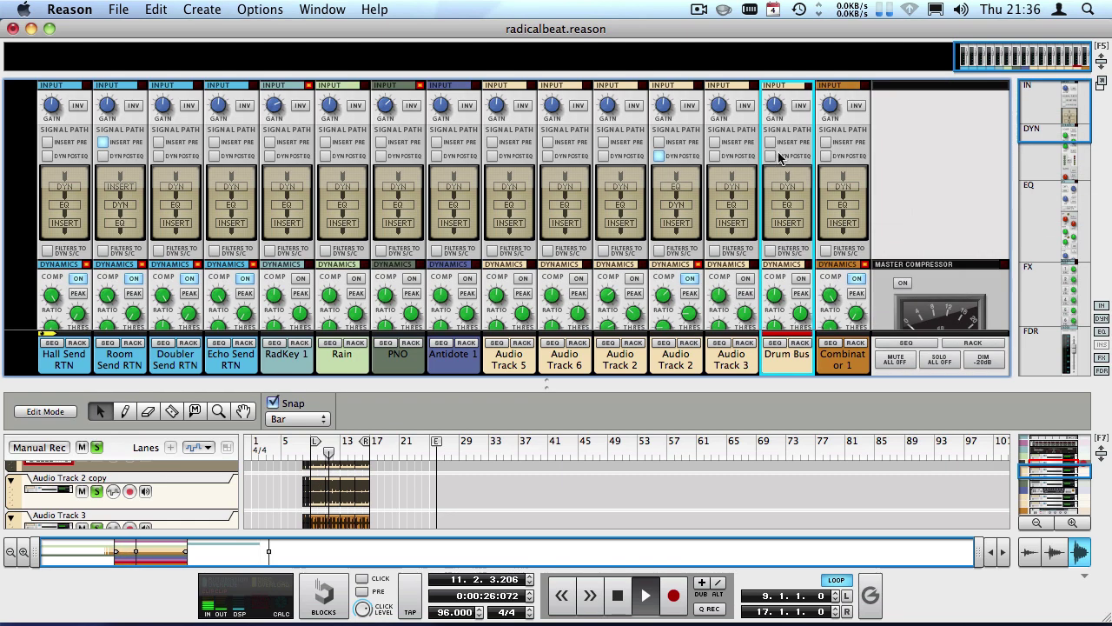
{"action": "scroll", "coordinate": [780, 157], "scroll_direction": "down", "scroll_amount": 3}
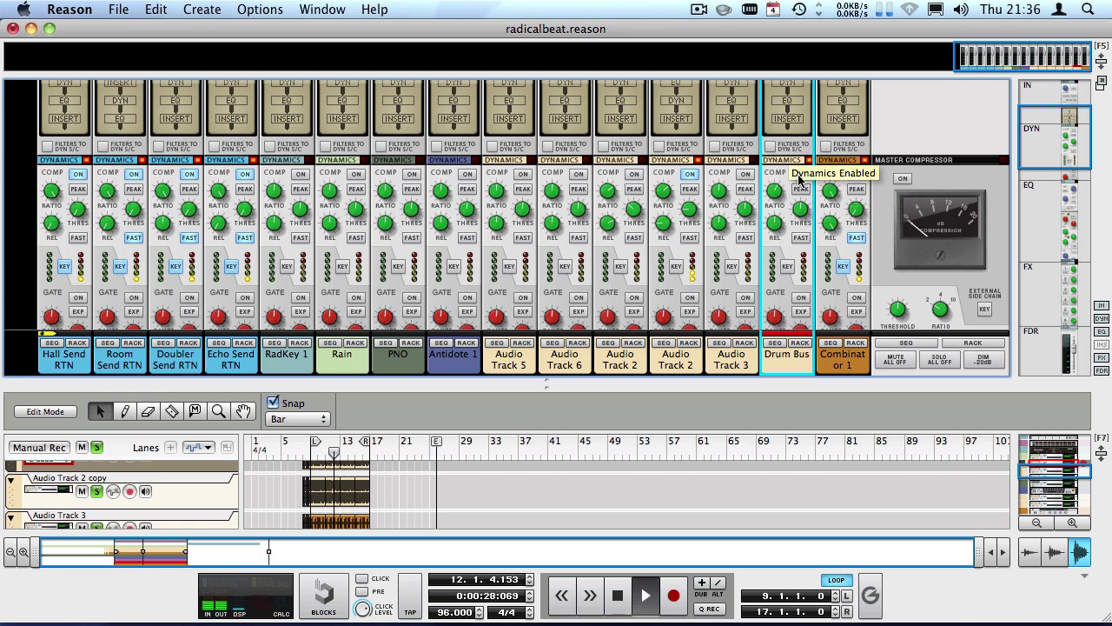
{"action": "scroll", "coordinate": [799, 183], "scroll_direction": "down", "scroll_amount": 9}
- Show the Drum Bus device in a maximized rack and turn it around to the 14:2 mixer's rear cabling
{"action": "left_click", "coordinate": [794, 344]}
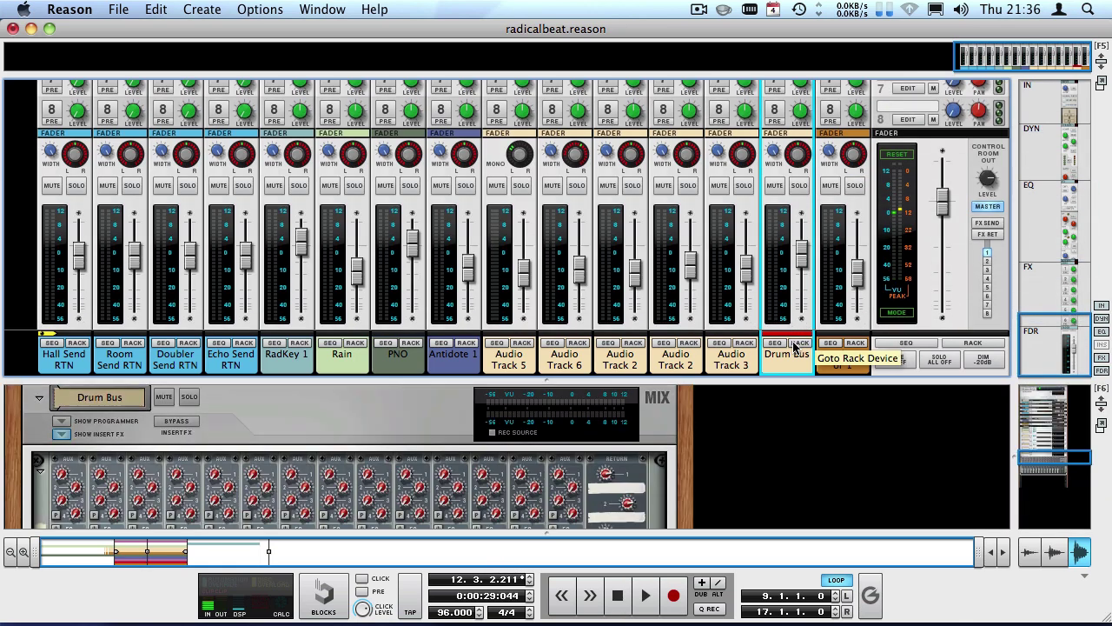
{"action": "left_click_drag", "start_coordinate": [746, 383], "coordinate": [635, 81]}
{"action": "scroll", "coordinate": [561, 205], "scroll_direction": "up", "scroll_amount": 3}
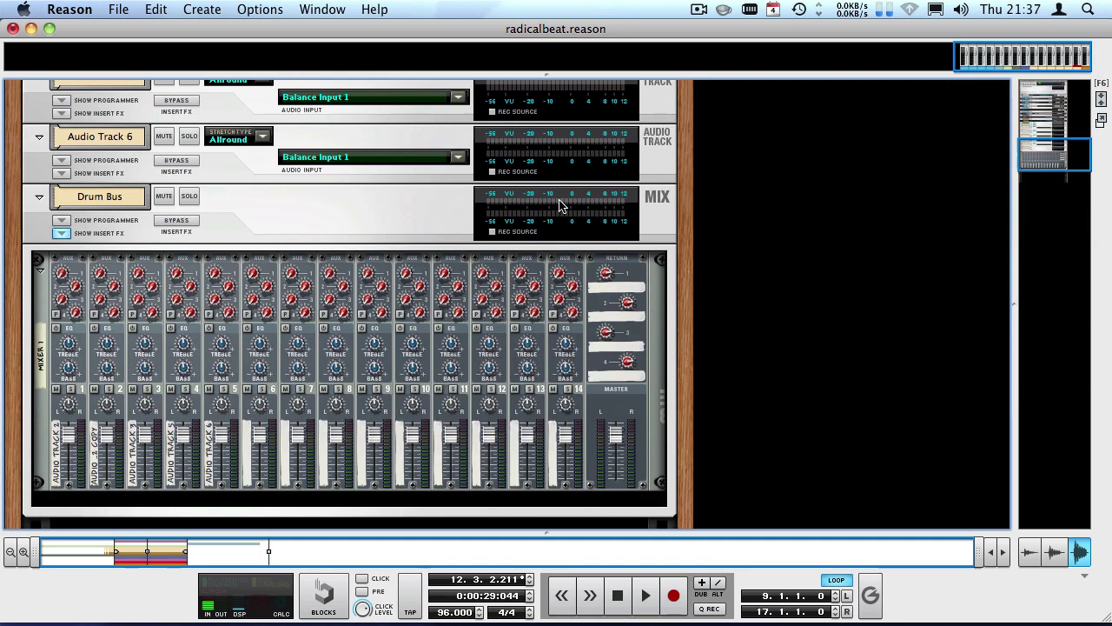
{"action": "key", "text": "Tab"}
{"action": "scroll", "coordinate": [615, 295], "scroll_direction": "down", "scroll_amount": 3}
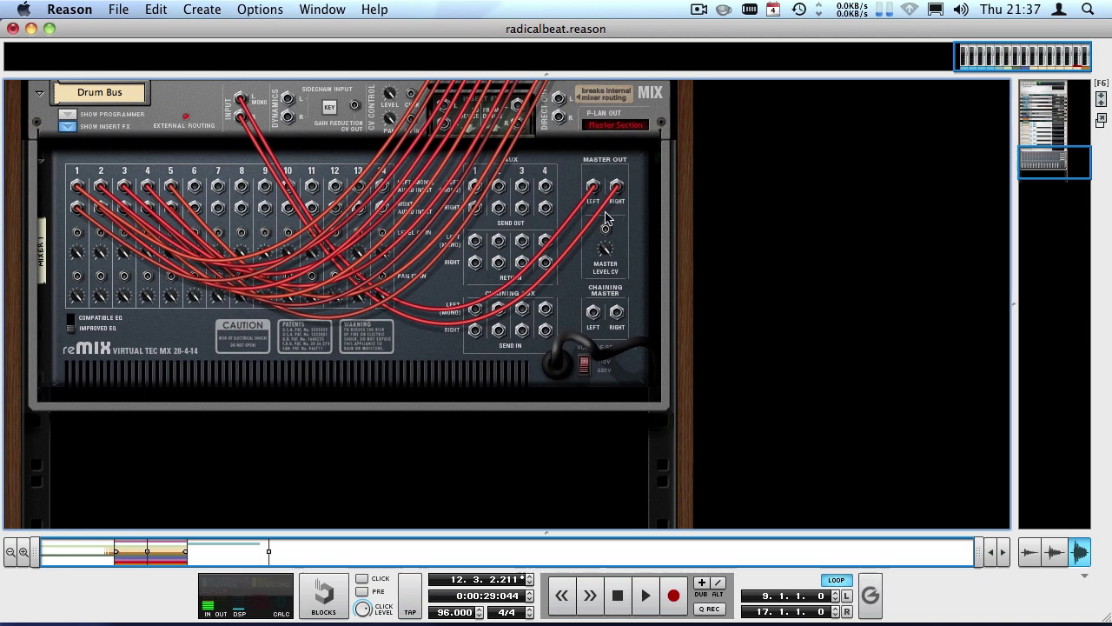
- Add a Softube FET Compressor from the studio effects below Mixer 1 in the rack
{"action": "right_click", "coordinate": [566, 370]}
{"action": "mouse_move", "coordinate": [688, 408]}
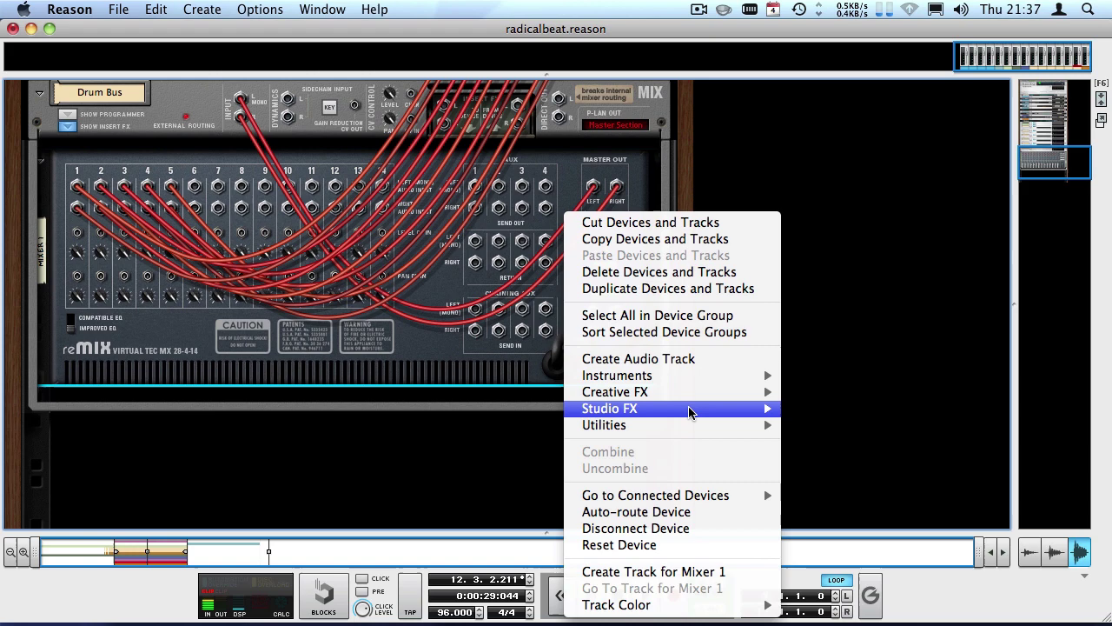
{"action": "left_click", "coordinate": [871, 521]}
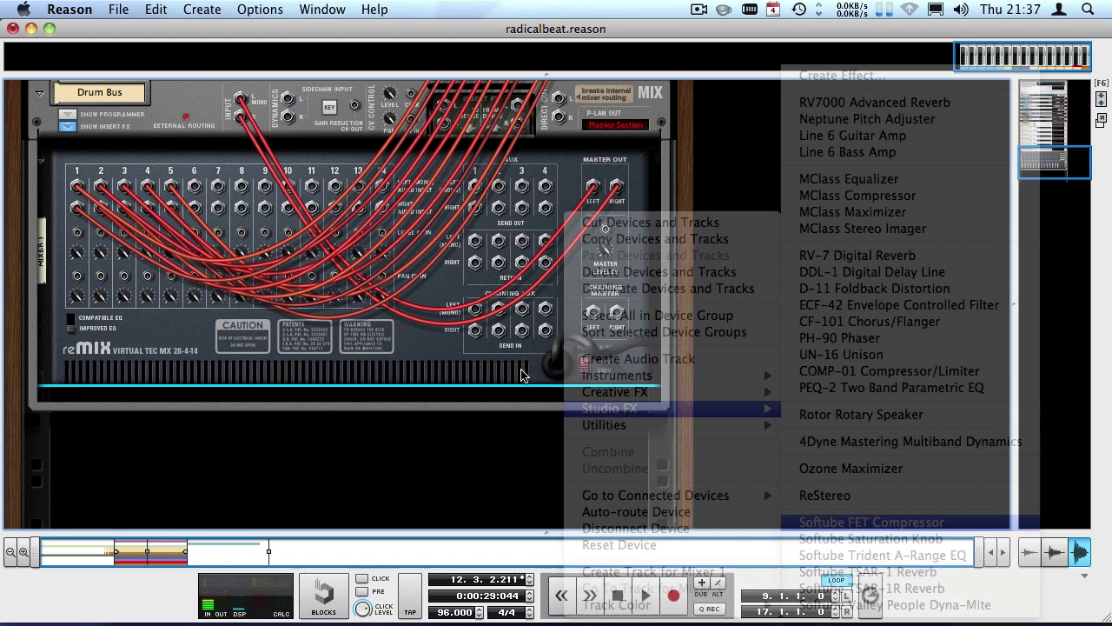
- Cable Mixer 1's master outs to the FET Compressor's audio inputs and the compressor's audio outs to the Drum Bus inputs
{"action": "scroll", "coordinate": [579, 189], "scroll_direction": "up", "scroll_amount": 2}
{"action": "left_click_drag", "start_coordinate": [594, 124], "coordinate": [133, 454]}
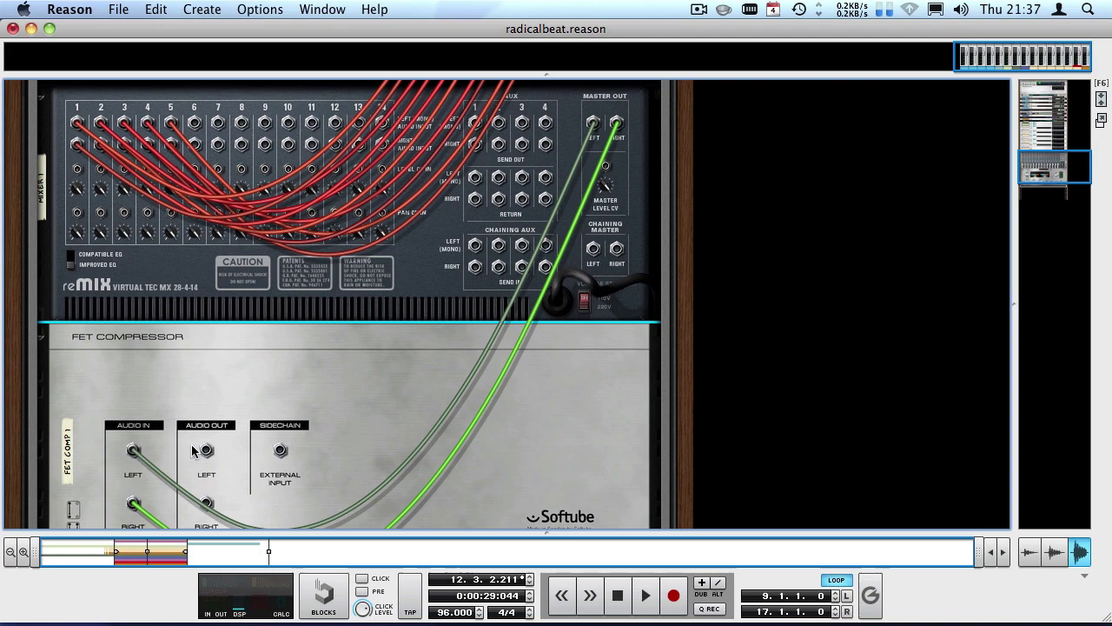
{"action": "left_click_drag", "start_coordinate": [205, 449], "coordinate": [244, 245]}
{"action": "scroll", "coordinate": [203, 382], "scroll_direction": "up", "scroll_amount": 10}
- Turn the rack to its front, return the playhead to the loop start and bring the FET Compressor's controls into view
{"action": "key", "text": "Tab"}
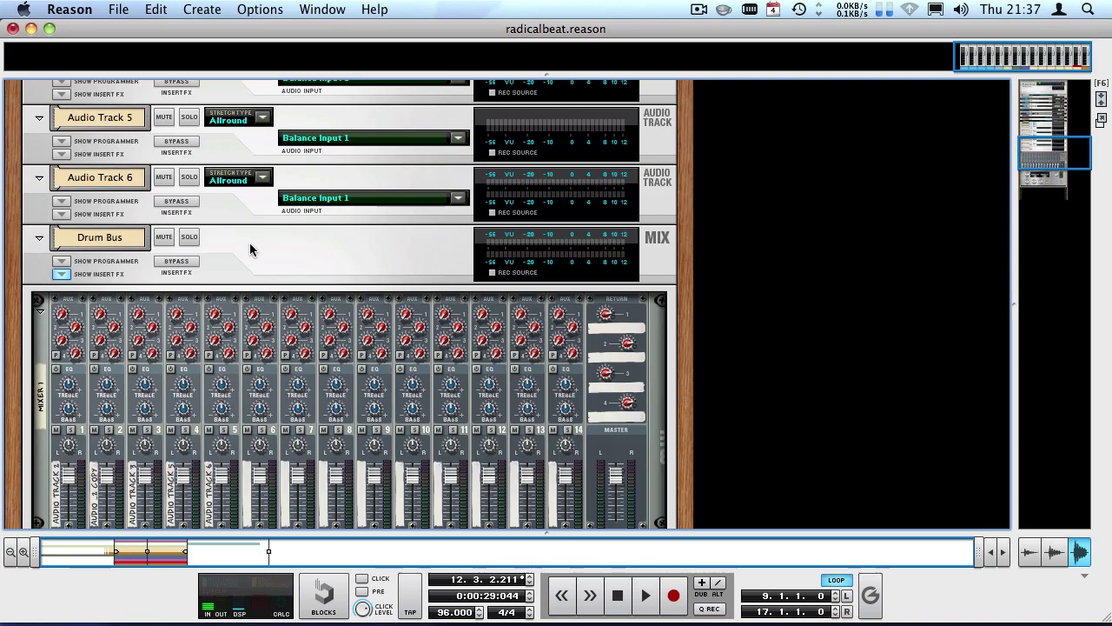
{"action": "scroll", "coordinate": [251, 255], "scroll_direction": "down", "scroll_amount": 12}
{"action": "key", "text": "Return"}
{"action": "scroll", "coordinate": [304, 265], "scroll_direction": "up", "scroll_amount": 6}
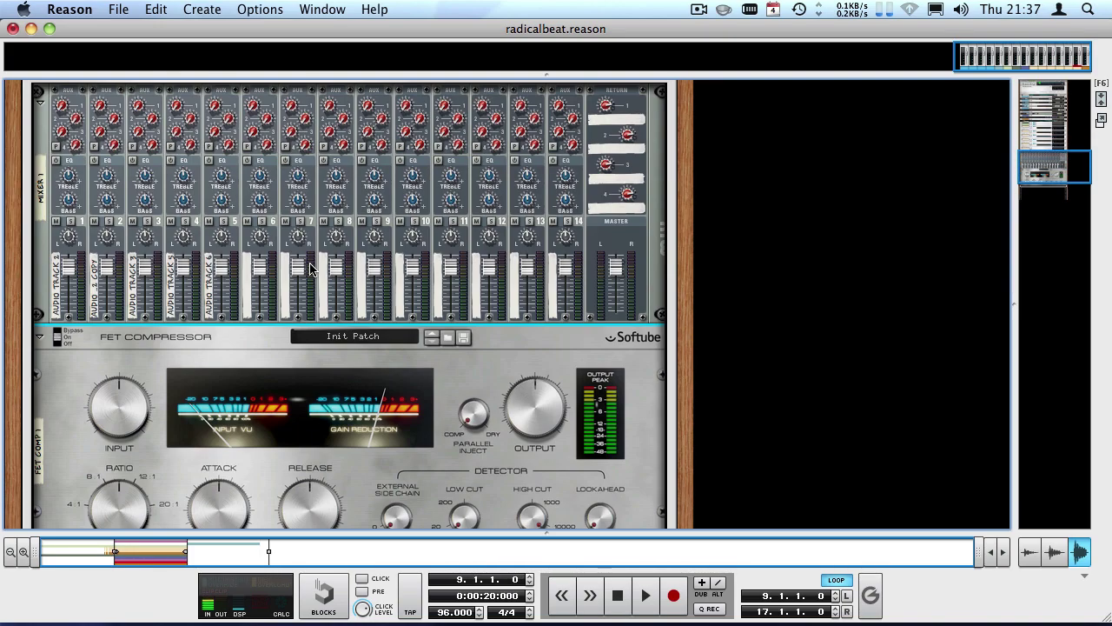
- Show the main mixer and examine the Drum Bus channel's fader section
{"action": "scroll", "coordinate": [312, 260], "scroll_direction": "up", "scroll_amount": 8}
{"action": "scroll", "coordinate": [404, 406], "scroll_direction": "down", "scroll_amount": 8}
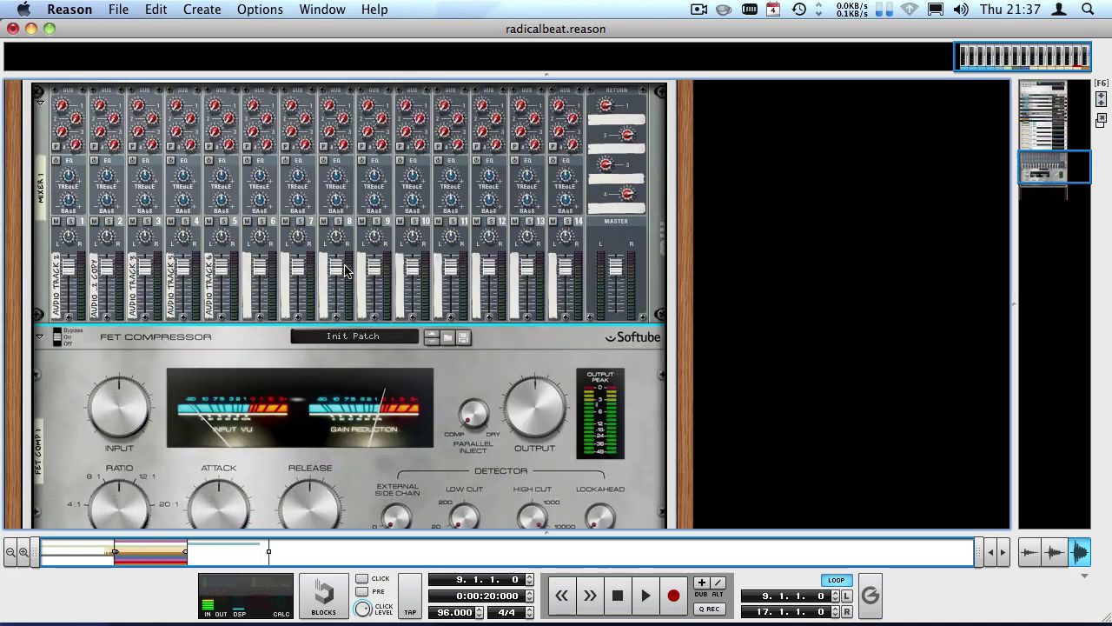
{"action": "key", "text": "F5"}
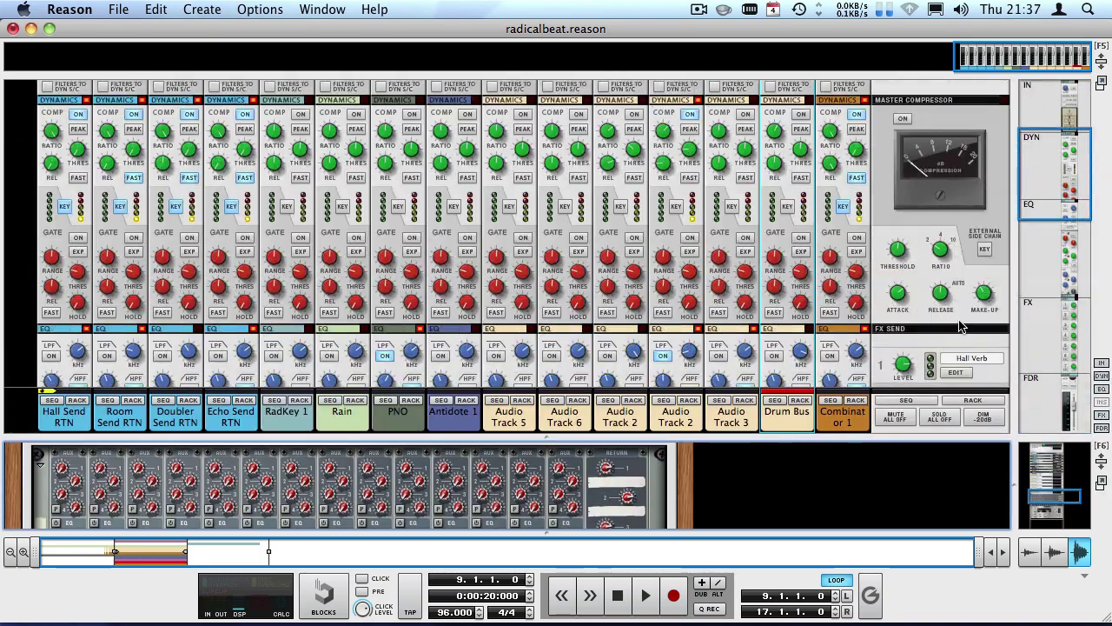
{"action": "scroll", "coordinate": [790, 94], "scroll_direction": "down", "scroll_amount": 15}
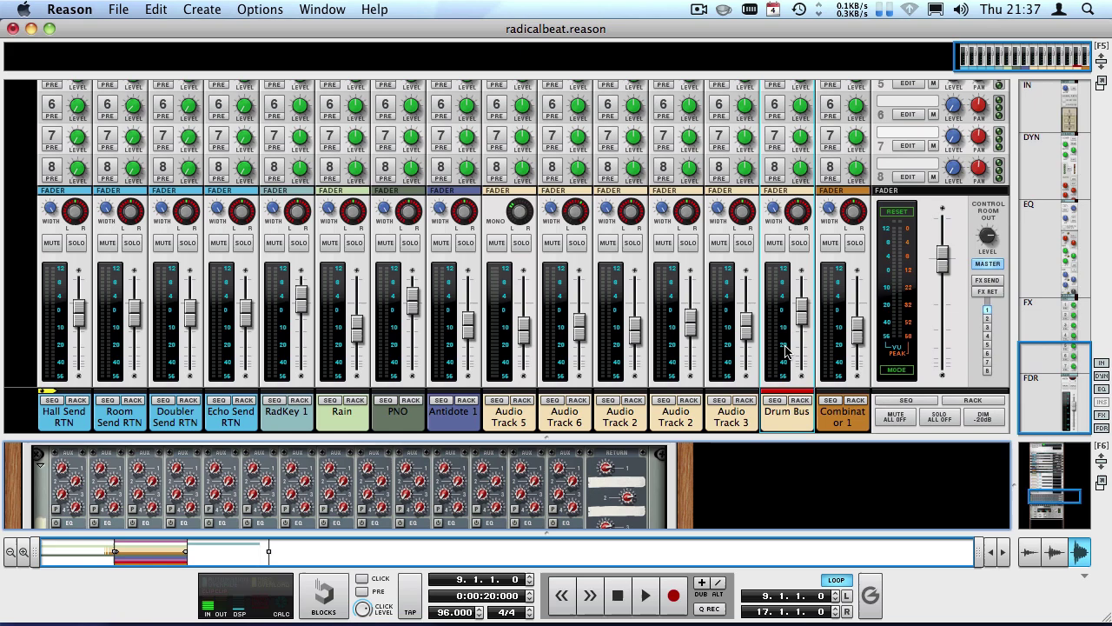
- Return to the rack and play the loop with the FET Compressor and Mixer 1's channel meters in view
{"action": "key", "text": "F6"}
{"action": "scroll", "coordinate": [582, 314], "scroll_direction": "down", "scroll_amount": 5}
{"action": "key", "text": "shift+Return"}
{"action": "key", "text": "space"}
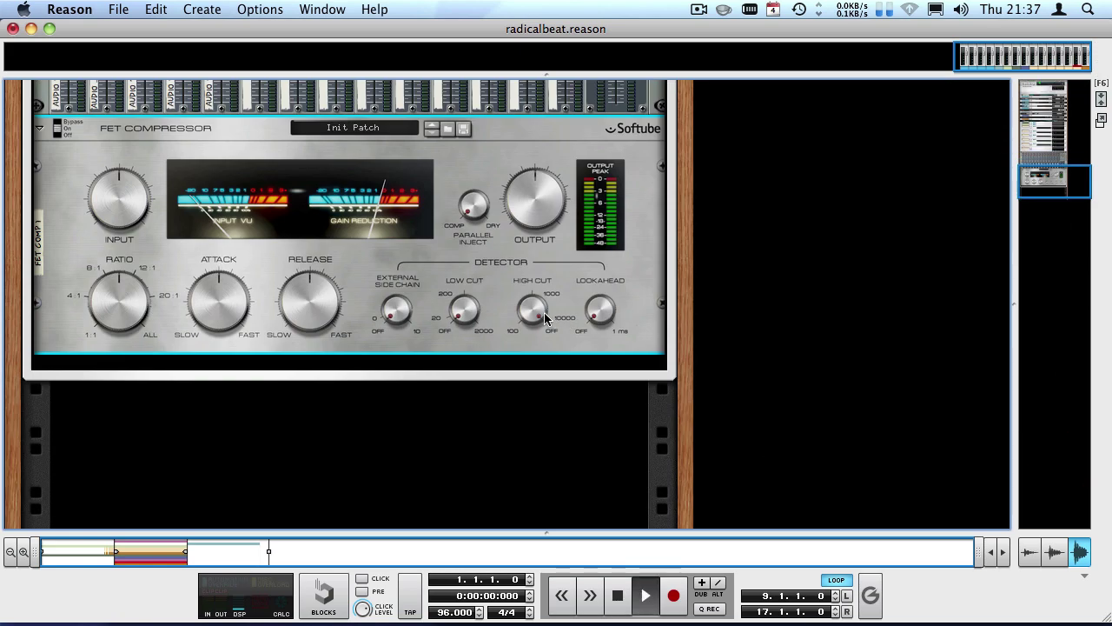
{"action": "scroll", "coordinate": [471, 265], "scroll_direction": "up", "scroll_amount": 4}
{"action": "scroll", "coordinate": [467, 266], "scroll_direction": "down", "scroll_amount": 2}
{"action": "key", "text": "space"}
{"action": "key", "text": "space"}
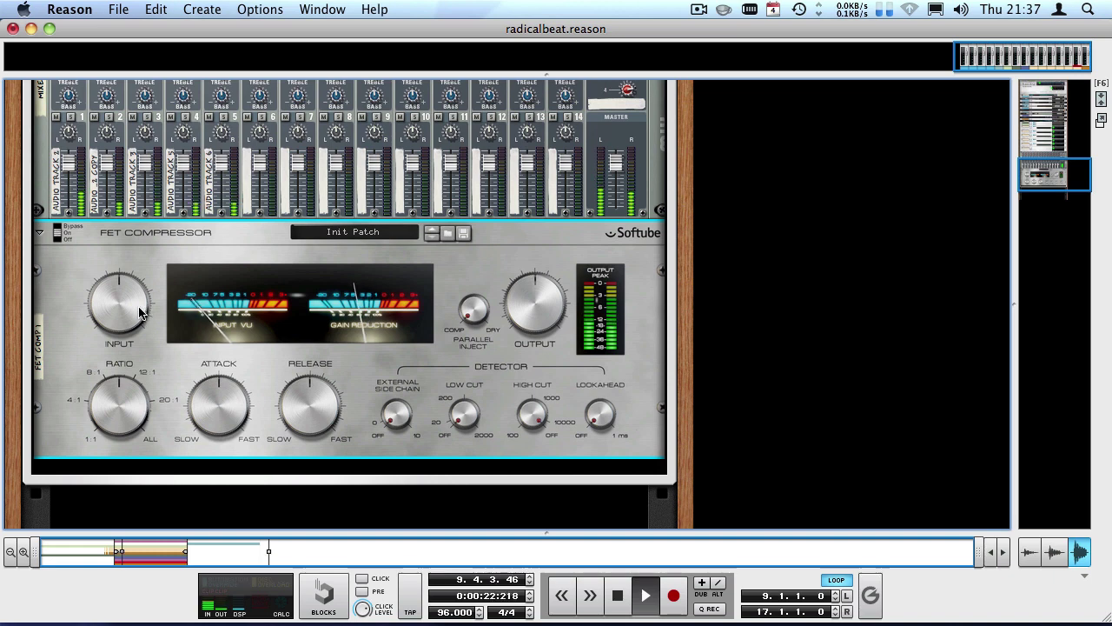
- Set the FET Compressor's input to 19.5 dB, ratio to ALL and attack to 0.92, with a faster release
{"action": "left_click_drag", "start_coordinate": [133, 310], "coordinate": [137, 75]}
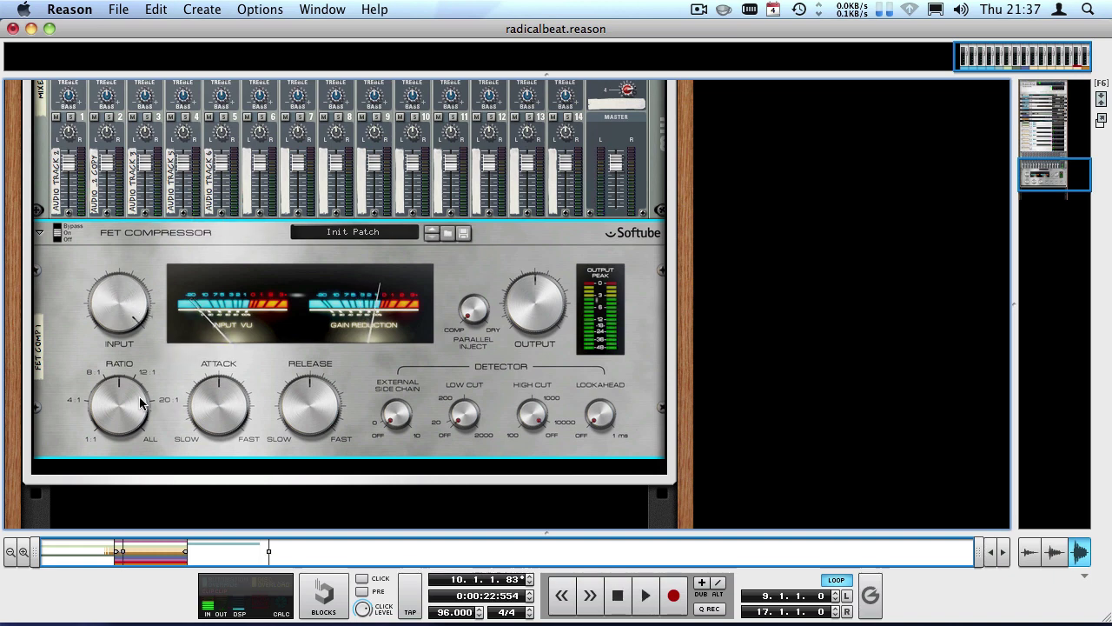
{"action": "left_click_drag", "start_coordinate": [139, 401], "coordinate": [148, 291]}
{"action": "left_click_drag", "start_coordinate": [222, 401], "coordinate": [225, 245]}
{"action": "left_click_drag", "start_coordinate": [303, 405], "coordinate": [311, 566]}
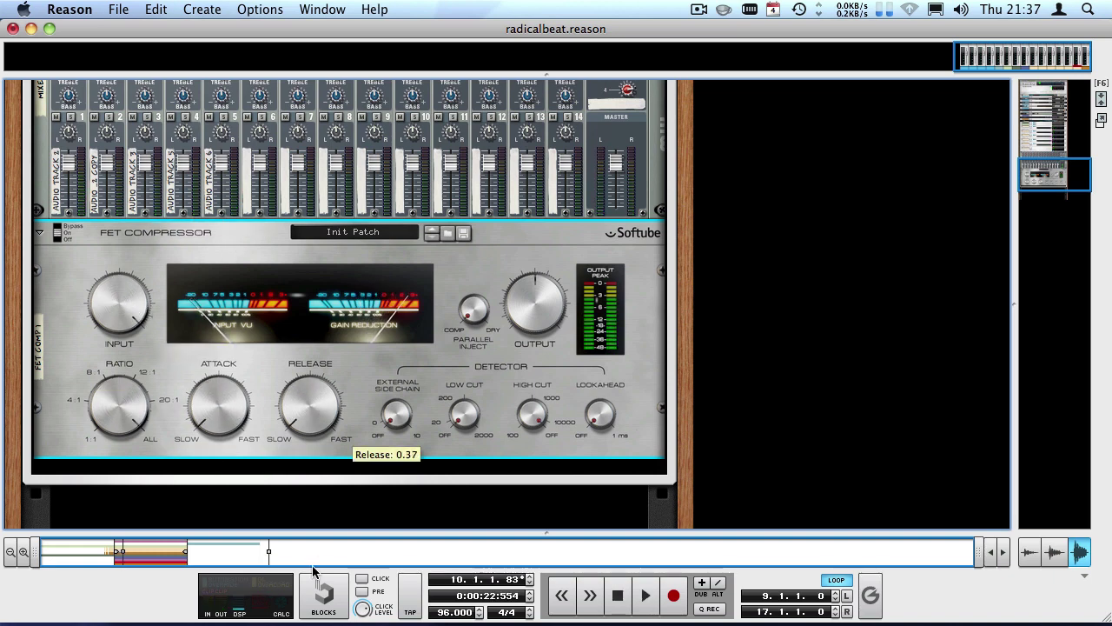
{"action": "left_click_drag", "start_coordinate": [340, 382], "coordinate": [316, 423]}
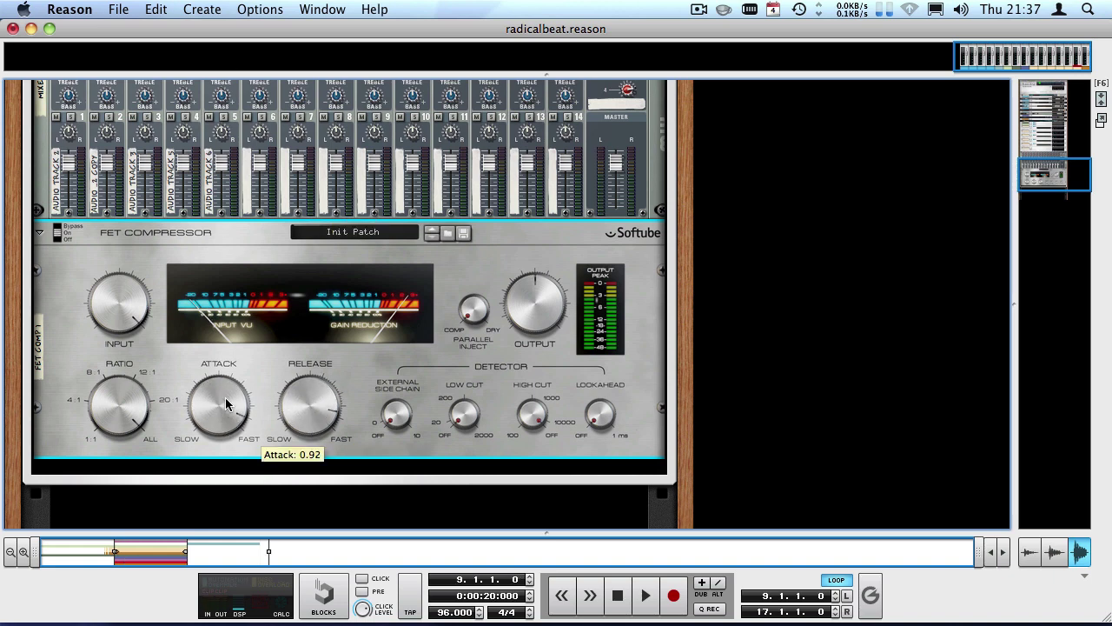
- Play the loop while lowering the FET Compressor's output and raising Parallel Inject to 0.637, and return to the loop start
{"action": "key", "text": "space"}
{"action": "left_click_drag", "start_coordinate": [519, 338], "coordinate": [521, 358]}
{"action": "left_click_drag", "start_coordinate": [484, 316], "coordinate": [426, 271]}
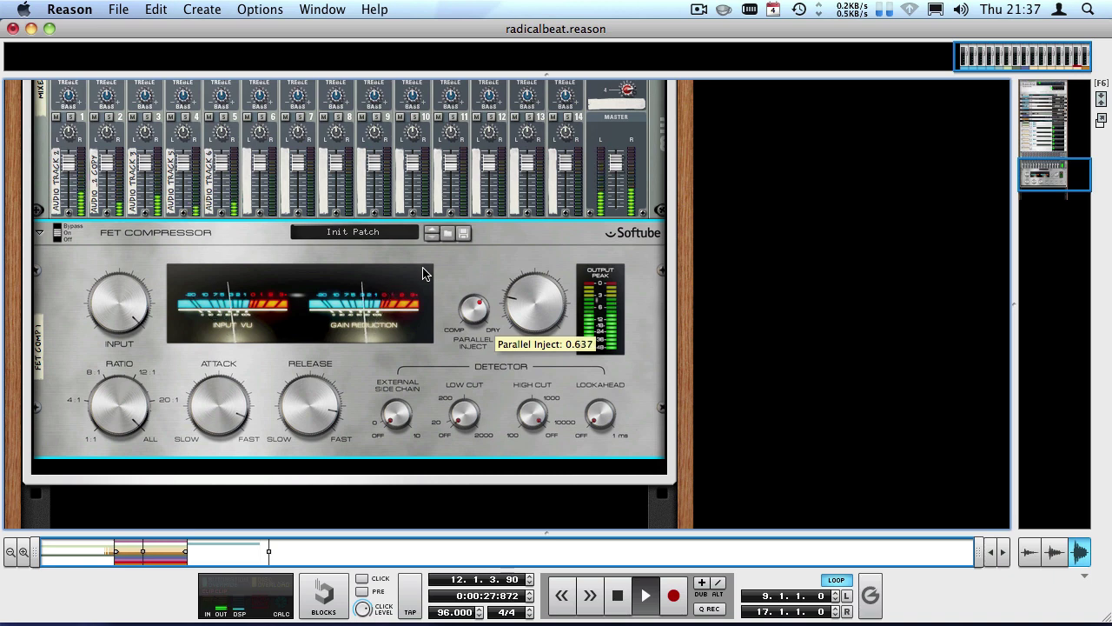
{"action": "key", "text": "space"}
{"action": "key", "text": "KP_0"}
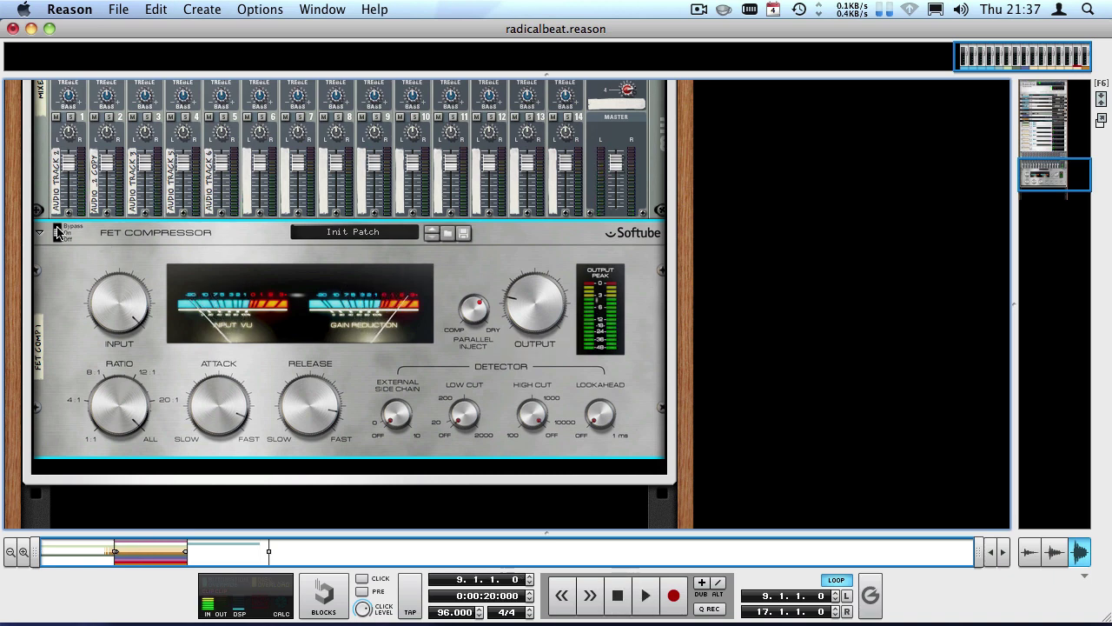
- Compare the drum sound during playback by bypassing the FET Compressor and switching it back on
{"action": "key", "text": "space"}
{"action": "left_click", "coordinate": [57, 231]}
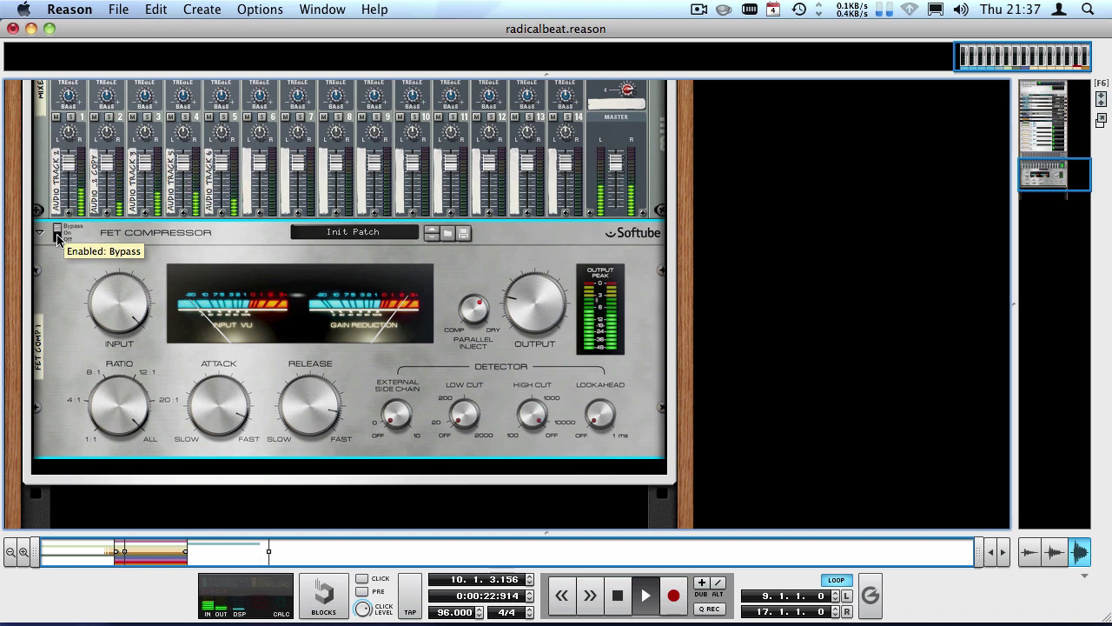
{"action": "left_click", "coordinate": [58, 236]}
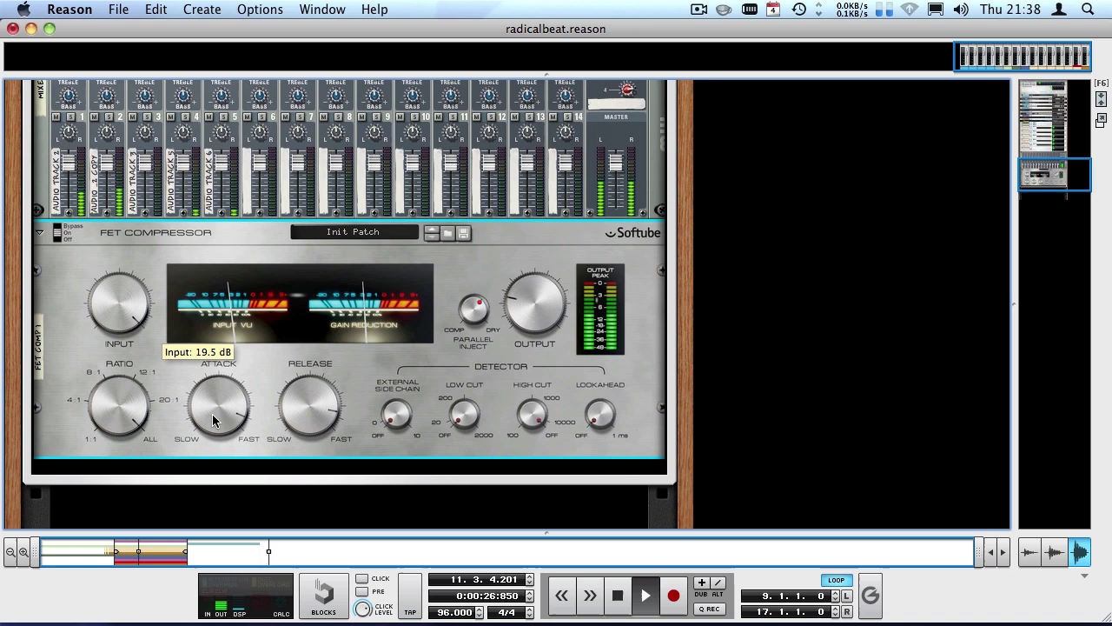
- Set the FET Compressor's Parallel Inject to 0.750 and its output to -17.5 dB while the loop plays
{"action": "left_click_drag", "start_coordinate": [479, 312], "coordinate": [458, 293]}
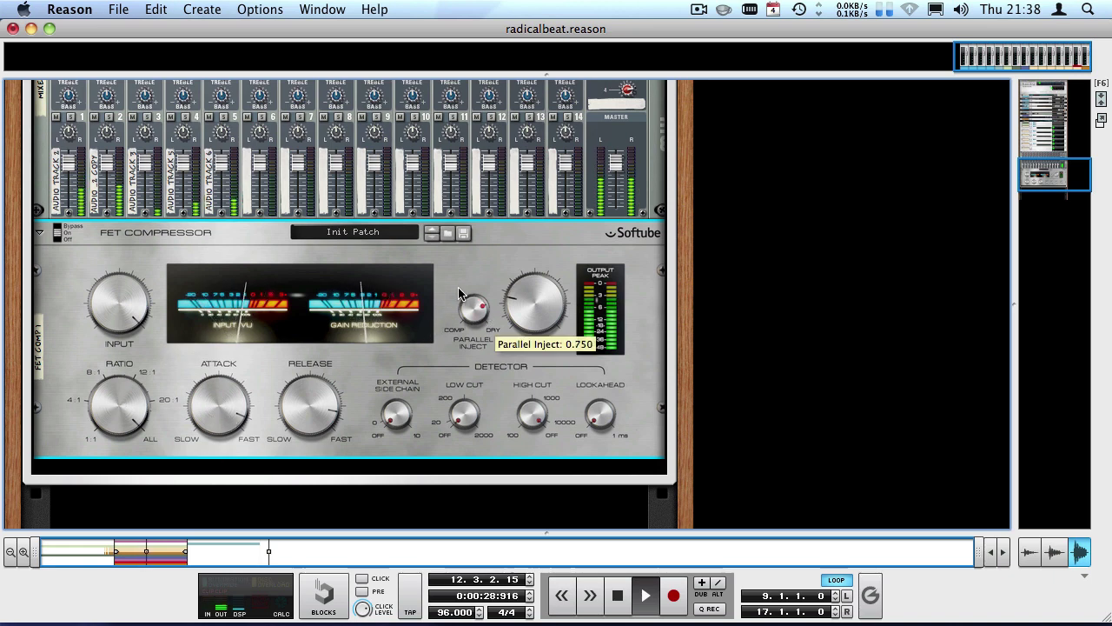
{"action": "key", "text": "space"}
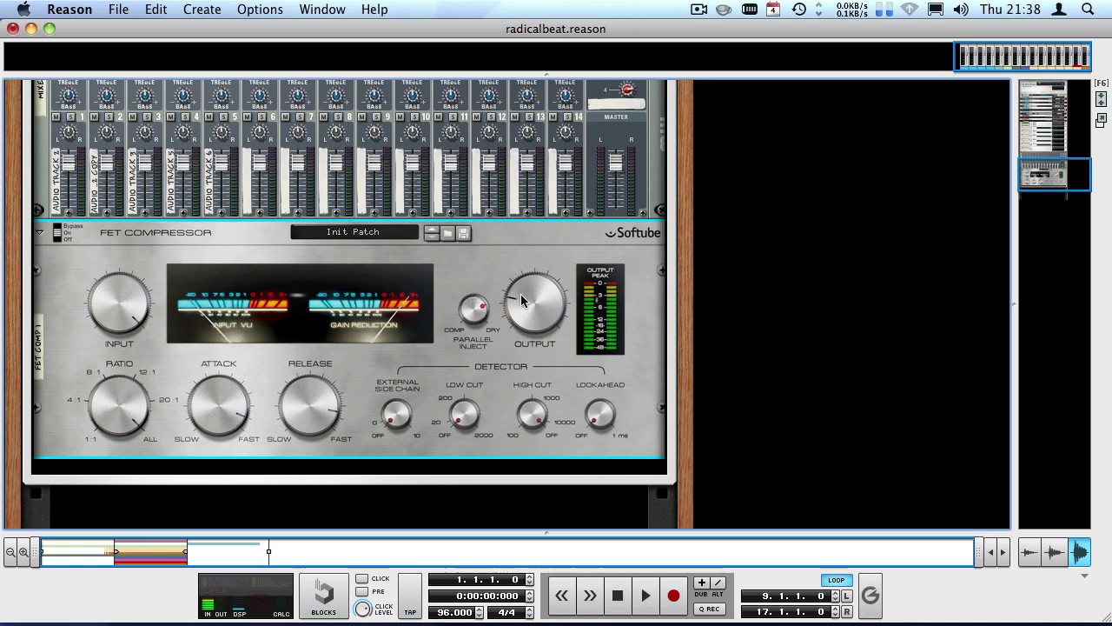
{"action": "mouse_move", "coordinate": [518, 276]}
{"action": "key", "text": "space"}
{"action": "left_click_drag", "start_coordinate": [540, 302], "coordinate": [524, 337]}
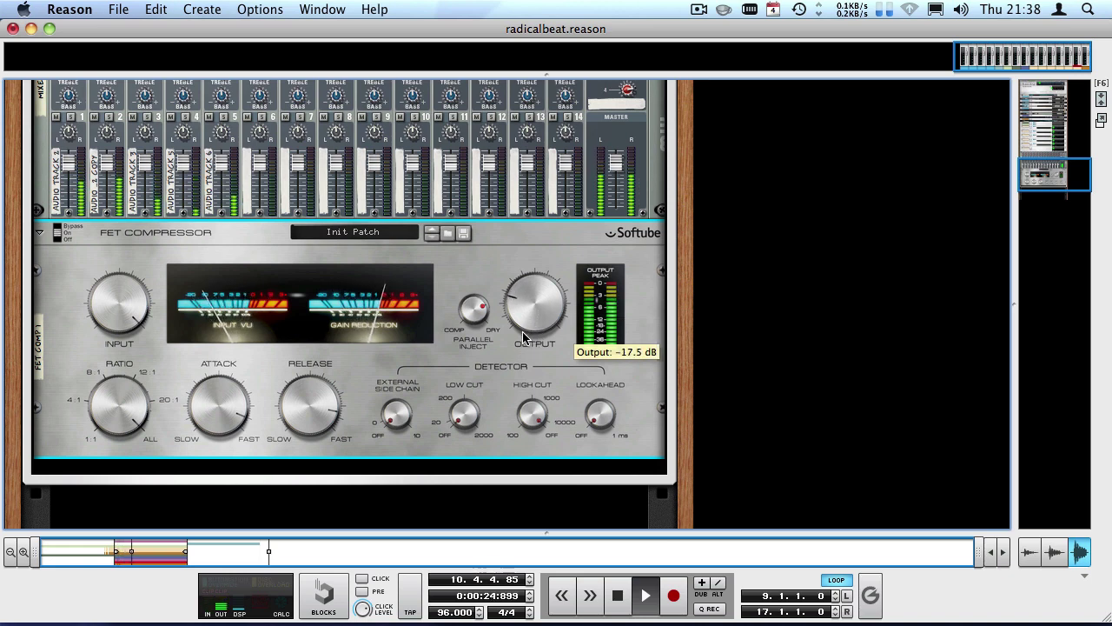
{"action": "key", "text": "space"}
- Add a Softube Saturation Knob from the studio effects below the FET Compressor
{"action": "scroll", "coordinate": [400, 327], "scroll_direction": "down", "scroll_amount": 3}
{"action": "right_click", "coordinate": [400, 327]}
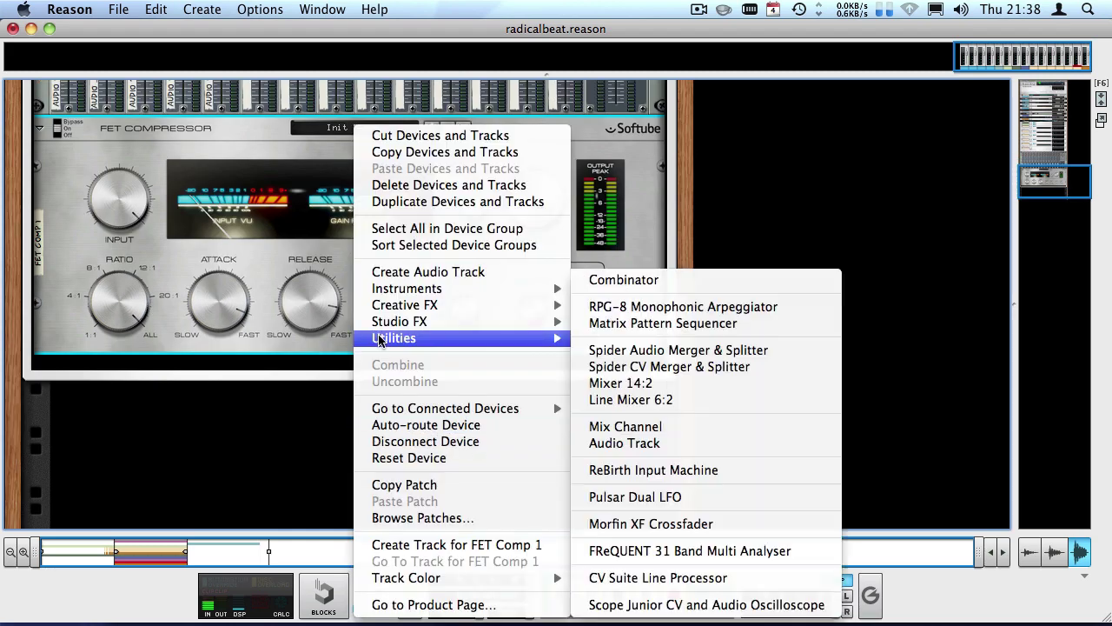
{"action": "mouse_move", "coordinate": [409, 321]}
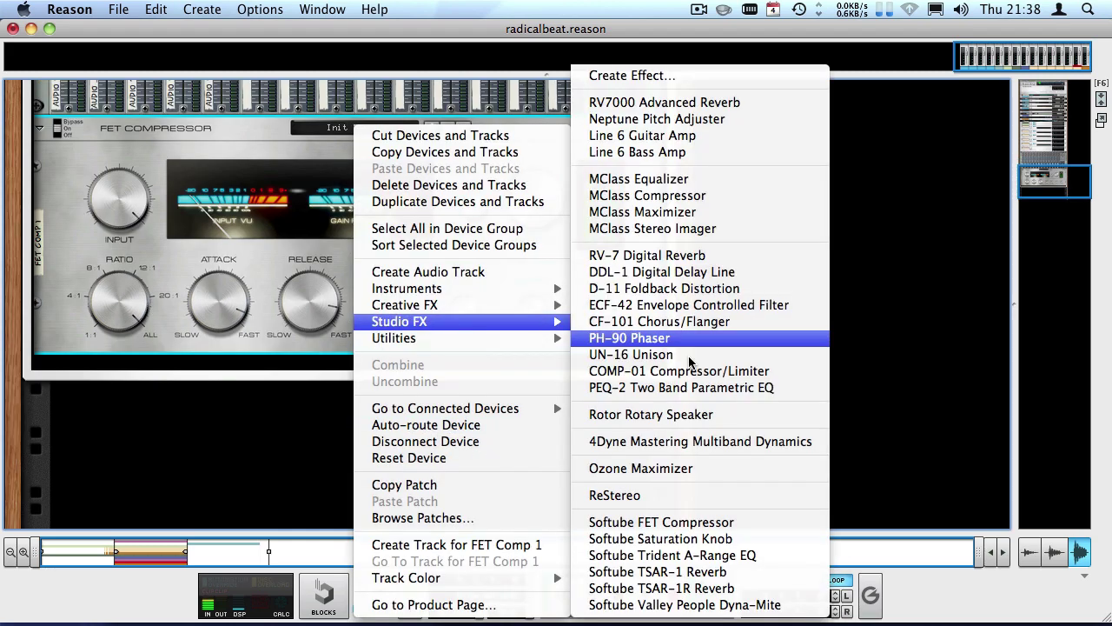
{"action": "left_click", "coordinate": [647, 539]}
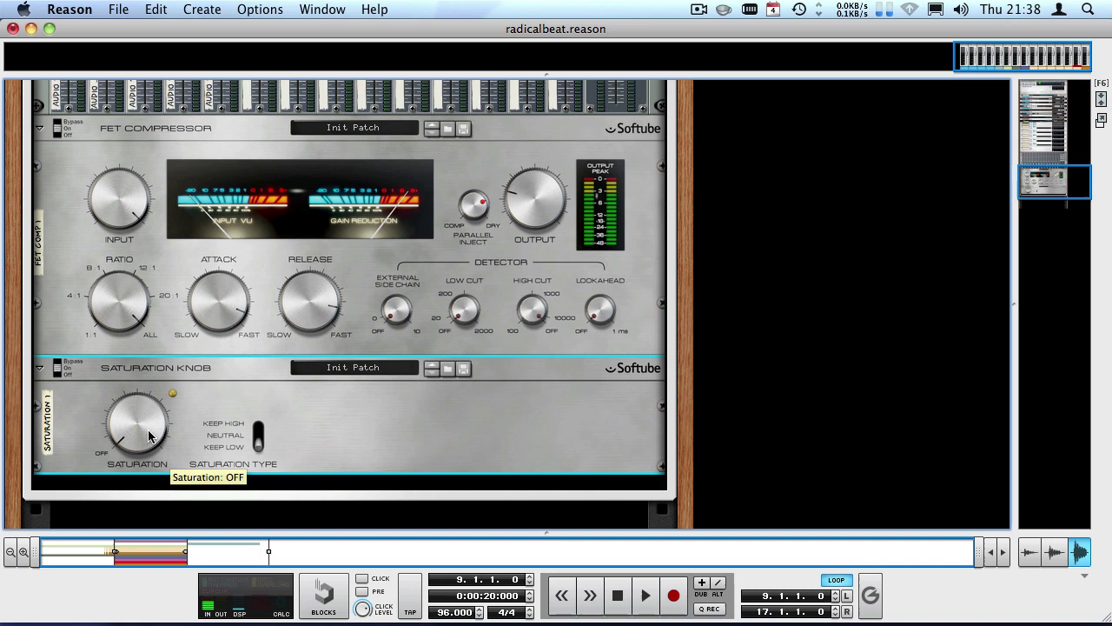
- Raise the Saturation Knob's saturation to about the middle of its range while listening to the loop
{"action": "key", "text": "space"}
{"action": "left_click_drag", "start_coordinate": [138, 424], "coordinate": [73, 321]}
{"action": "scroll", "coordinate": [241, 333], "scroll_direction": "up", "scroll_amount": 3}
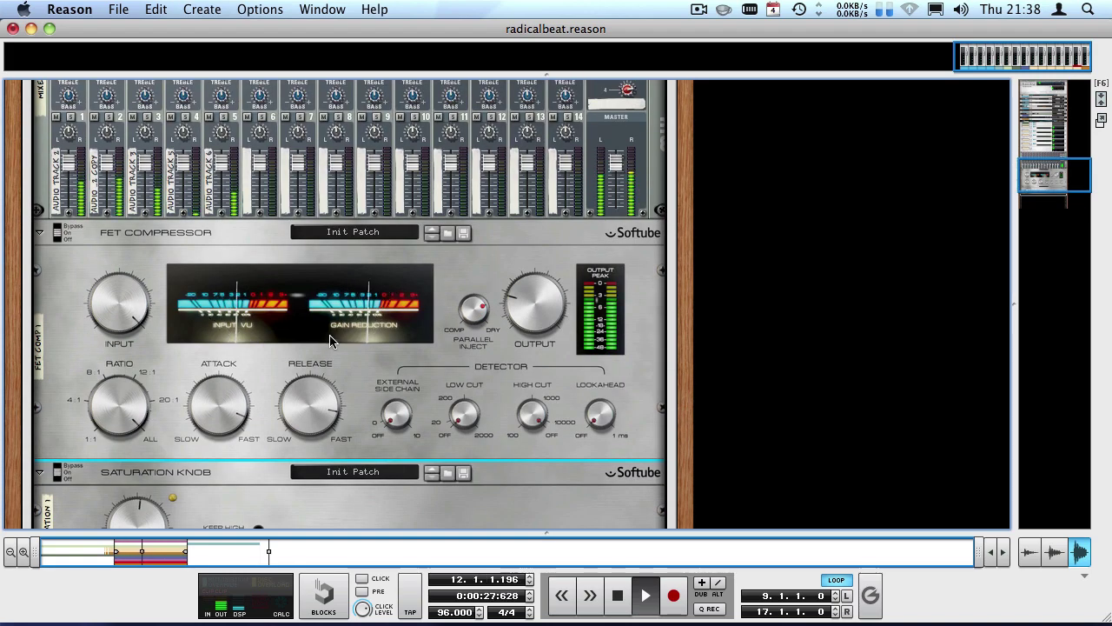
{"action": "key", "text": "space"}
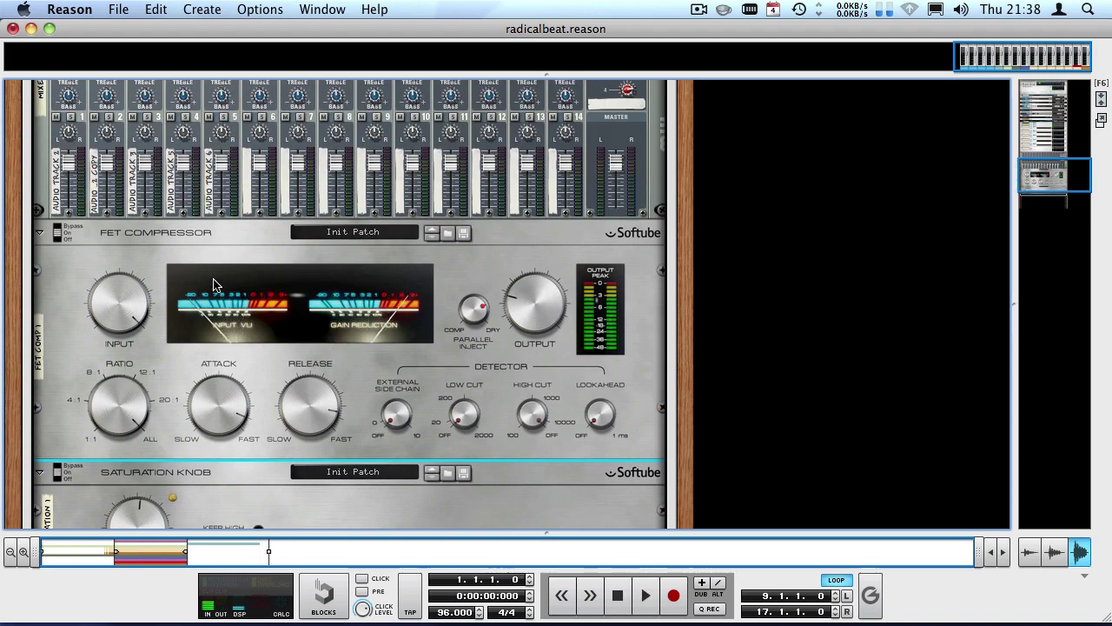
- Enlarge the mixer above the rack, lower the second Audio Track 2 fader and slightly raise Audio Track 5's fader during playback
{"action": "left_click_drag", "start_coordinate": [443, 76], "coordinate": [561, 331]}
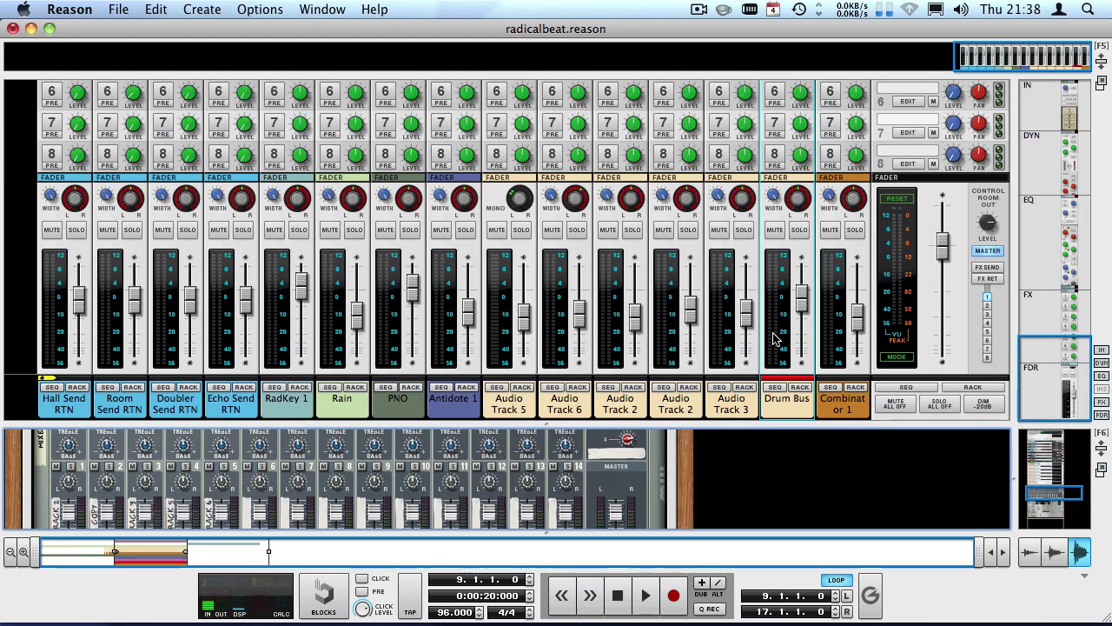
{"action": "key", "text": "space"}
{"action": "left_click", "coordinate": [687, 343]}
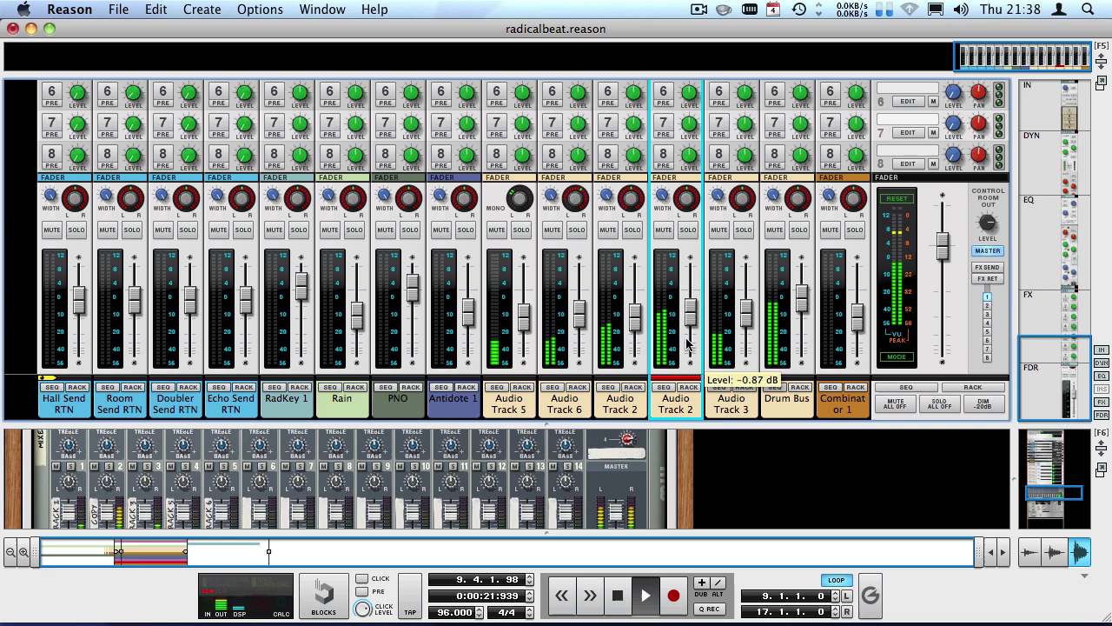
{"action": "left_click_drag", "start_coordinate": [686, 343], "coordinate": [690, 326]}
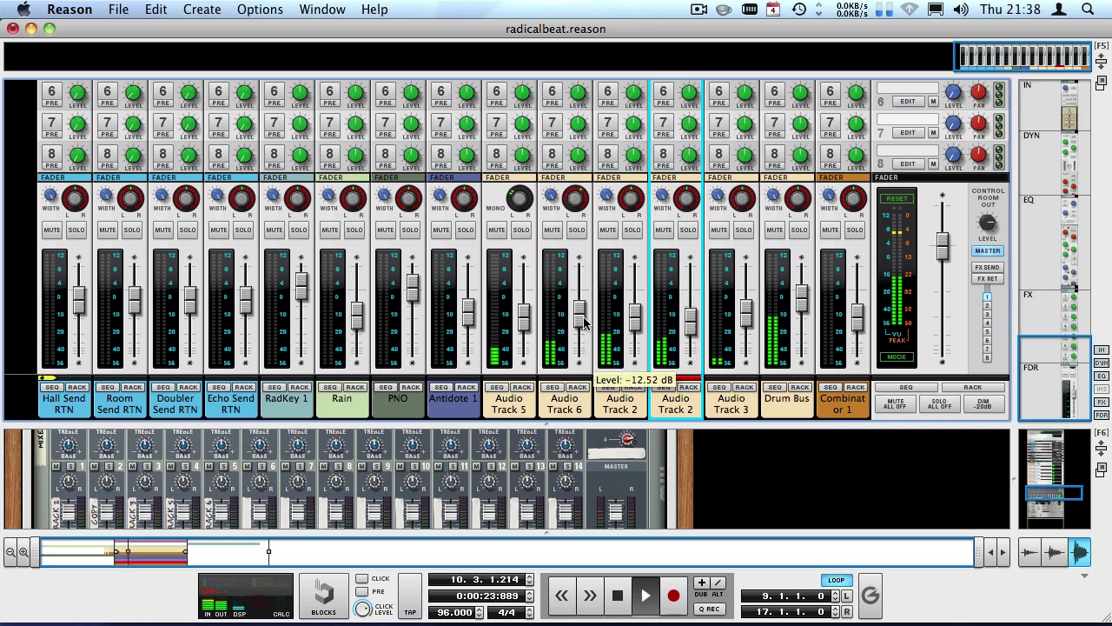
{"action": "left_click_drag", "start_coordinate": [583, 318], "coordinate": [521, 320]}
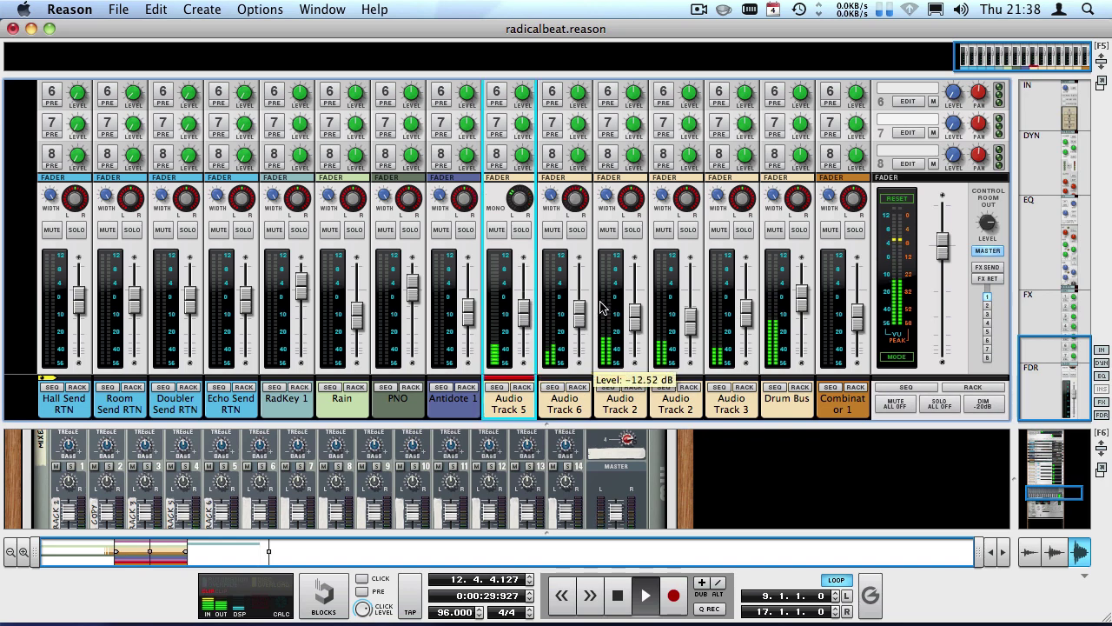
- Enable Audio Track 6's low-pass filter with a frequency of 13.51 kHz and check it during playback
{"action": "scroll", "coordinate": [525, 251], "scroll_direction": "up", "scroll_amount": 10}
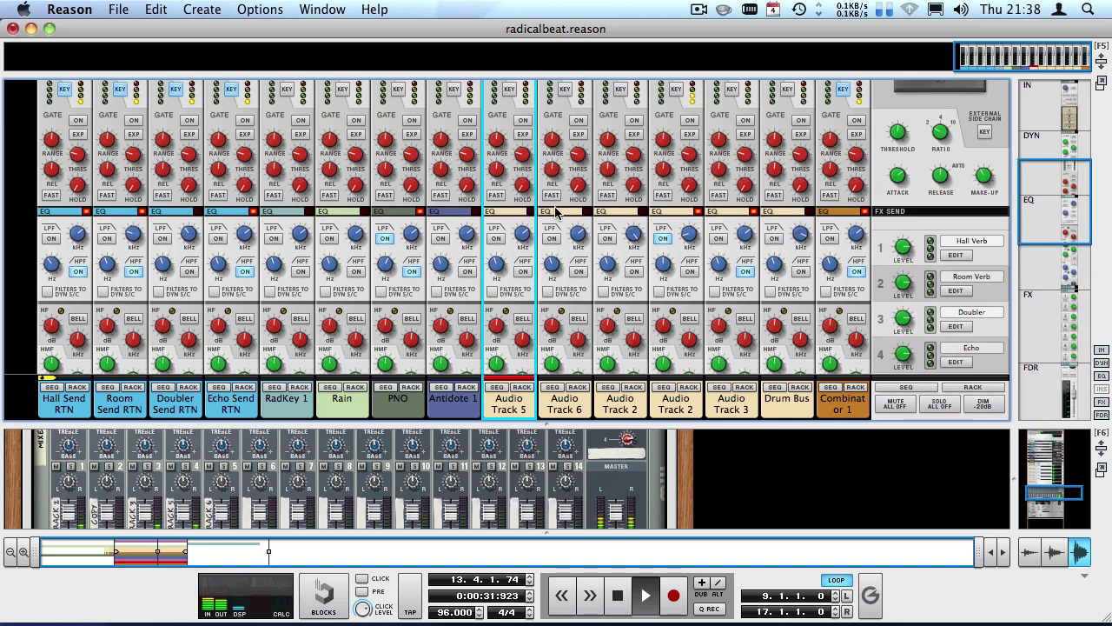
{"action": "left_click", "coordinate": [550, 240]}
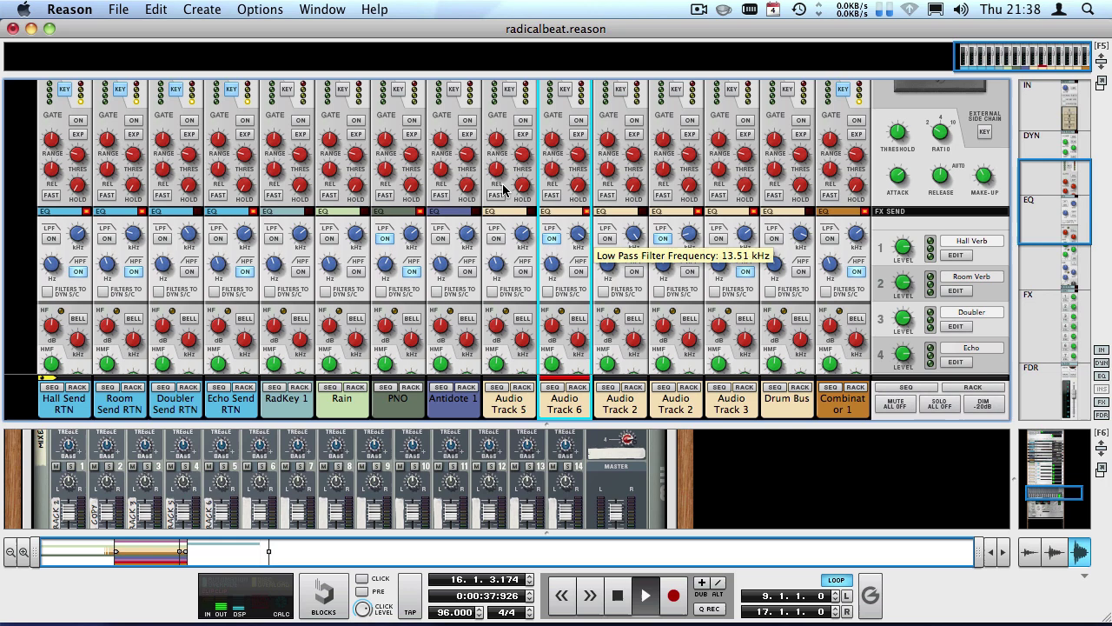
{"action": "left_click_drag", "start_coordinate": [502, 186], "coordinate": [537, 239]}
{"action": "key", "text": "space"}
{"action": "left_click", "coordinate": [549, 240]}
{"action": "scroll", "coordinate": [573, 195], "scroll_direction": "down", "scroll_amount": 10}
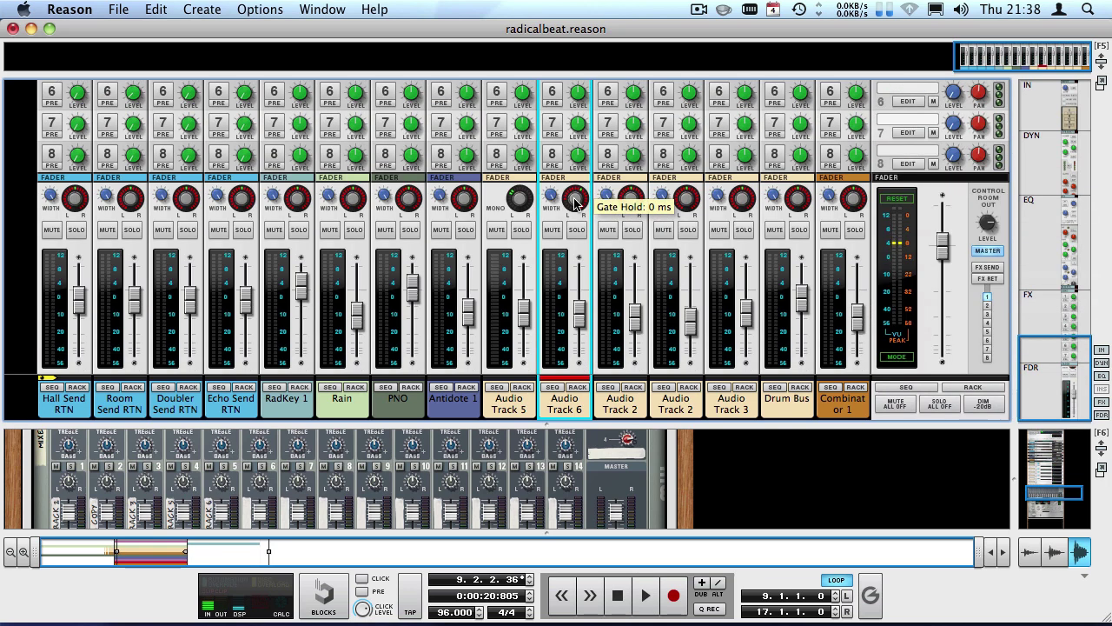
- Play from the loop start, lower the Drum Bus fader, and stop with the playhead returned to the song start
{"action": "key", "text": "shift+Return"}
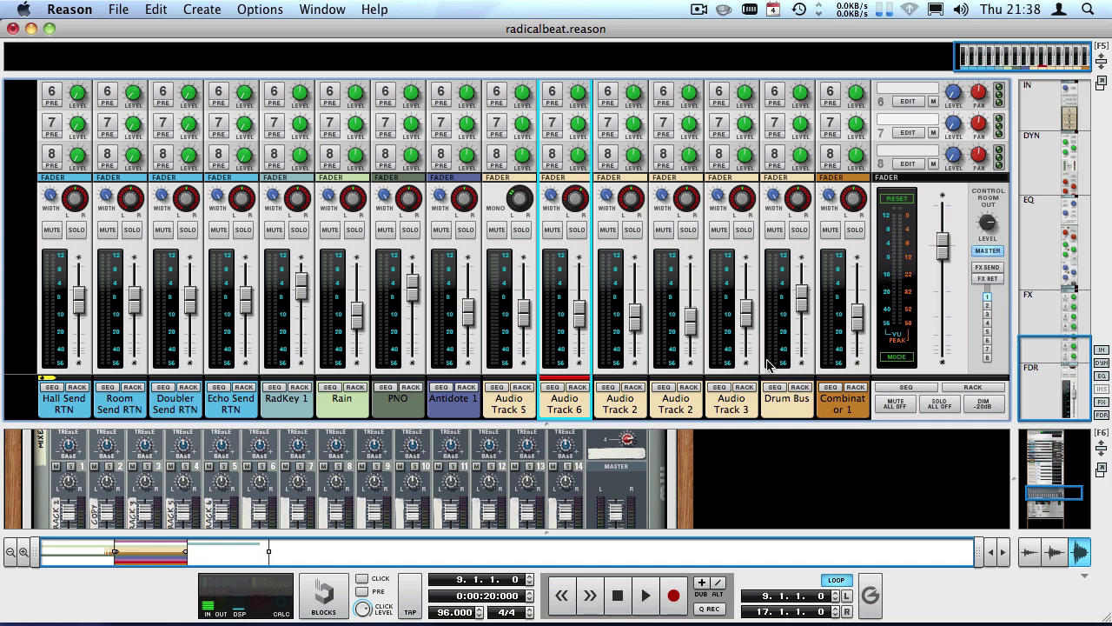
{"action": "key", "text": "space"}
{"action": "left_click_drag", "start_coordinate": [797, 306], "coordinate": [793, 324]}
{"action": "key", "text": "shift+Return"}
{"action": "key", "text": "shift+Return"}
{"action": "key", "text": "shift+Return"}
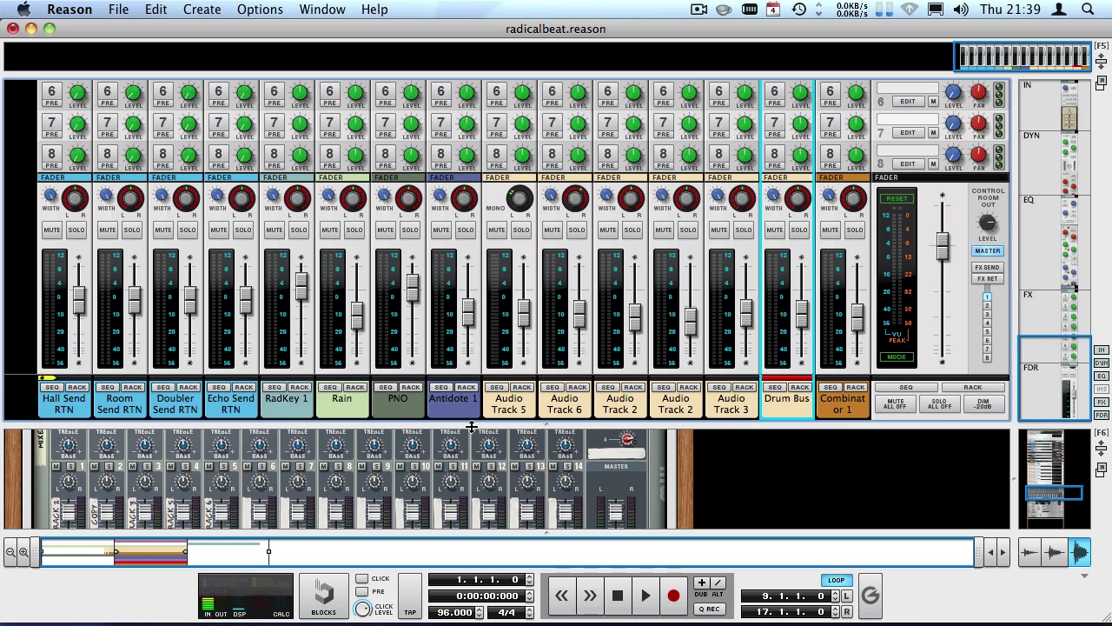
- Enlarge the rack area and delete the FET Compressor, the Saturation Knob and Mixer 1
{"action": "left_click_drag", "start_coordinate": [472, 426], "coordinate": [422, 180]}
{"action": "scroll", "coordinate": [415, 297], "scroll_direction": "up", "scroll_amount": 5}
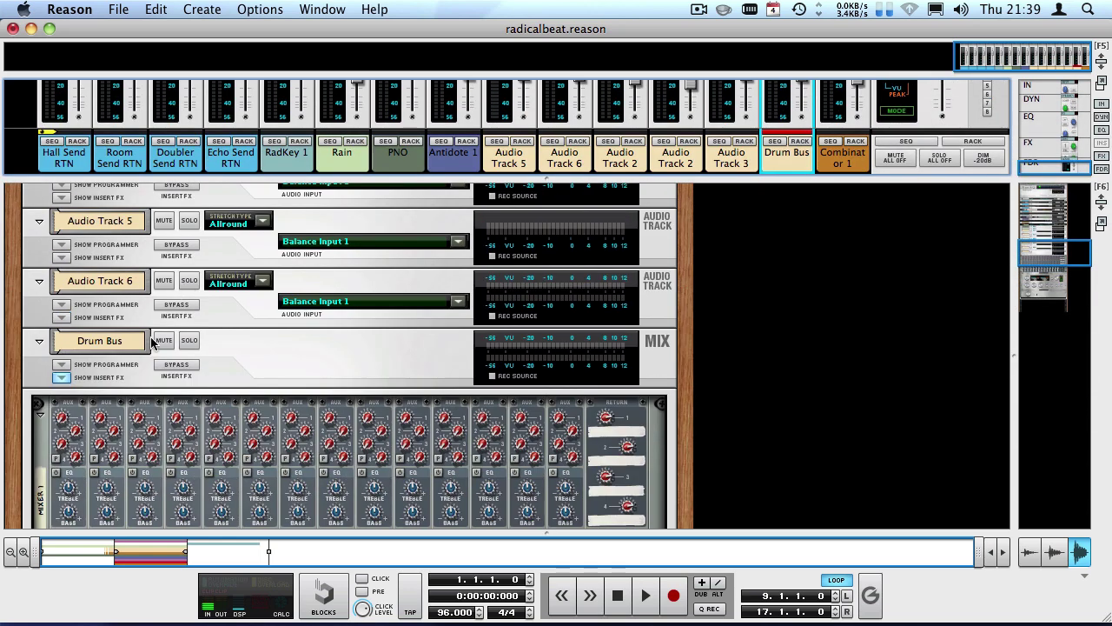
{"action": "scroll", "coordinate": [63, 378], "scroll_direction": "down", "scroll_amount": 8}
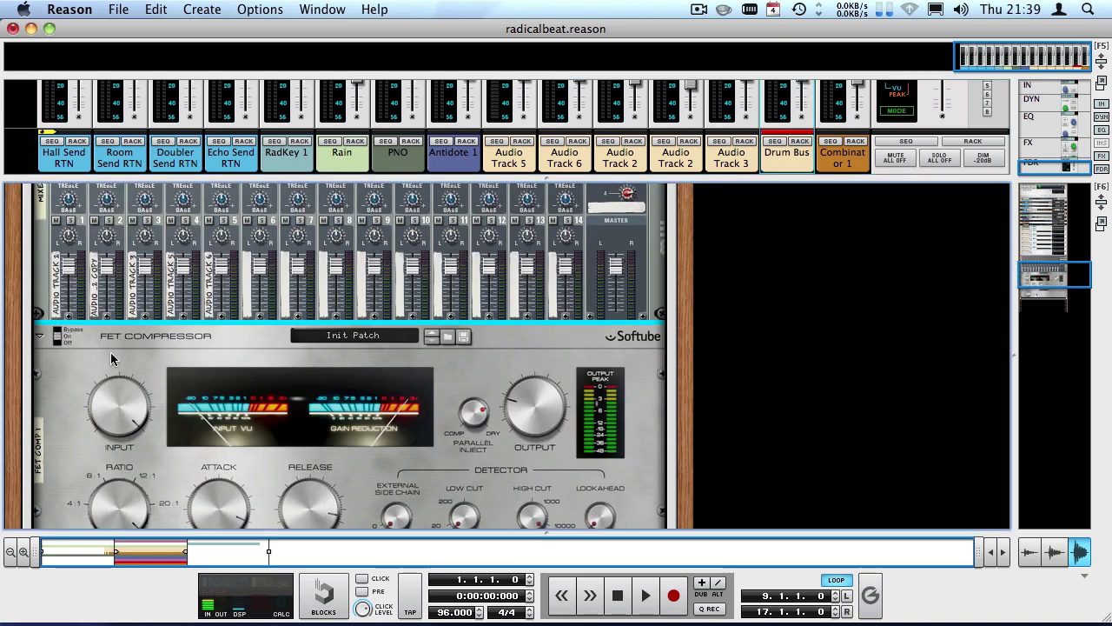
{"action": "key", "text": "BackSpace"}
{"action": "key", "text": "Return"}
{"action": "left_click", "coordinate": [48, 318]}
{"action": "key", "text": "BackSpace"}
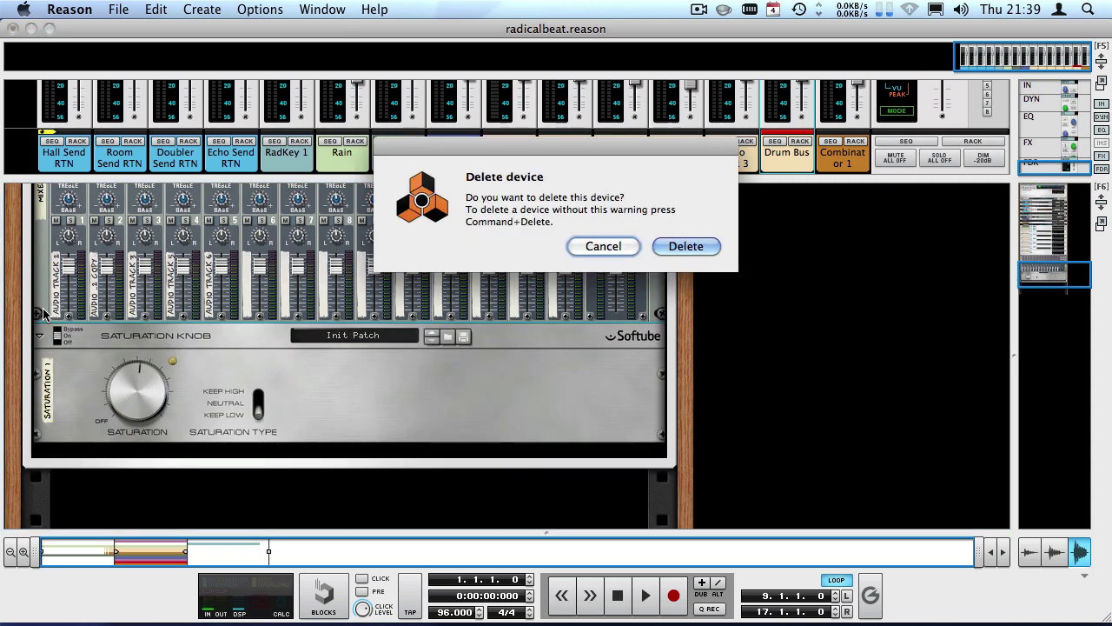
{"action": "key", "text": "Return"}
{"action": "left_click", "coordinate": [458, 305]}
{"action": "key", "text": "BackSpace"}
{"action": "key", "text": "Return"}
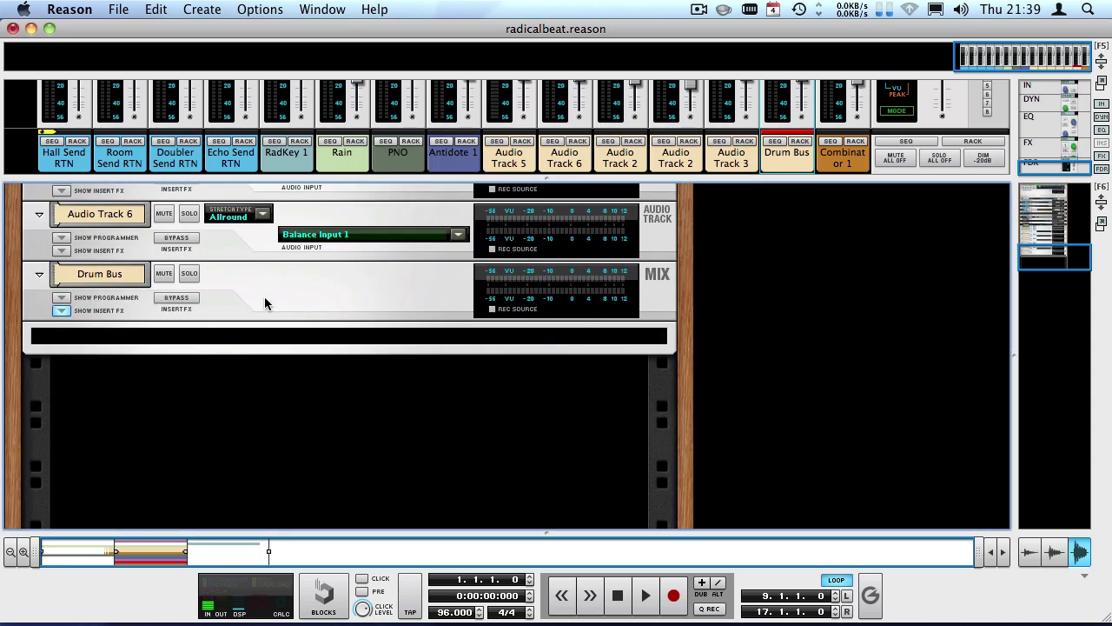
- Delete the Drum Bus mix channel and bring the remaining rack devices into view
{"action": "left_click", "coordinate": [264, 299]}
{"action": "key", "text": "BackSpace"}
{"action": "key", "text": "Return"}
{"action": "scroll", "coordinate": [350, 322], "scroll_direction": "up", "scroll_amount": 15}
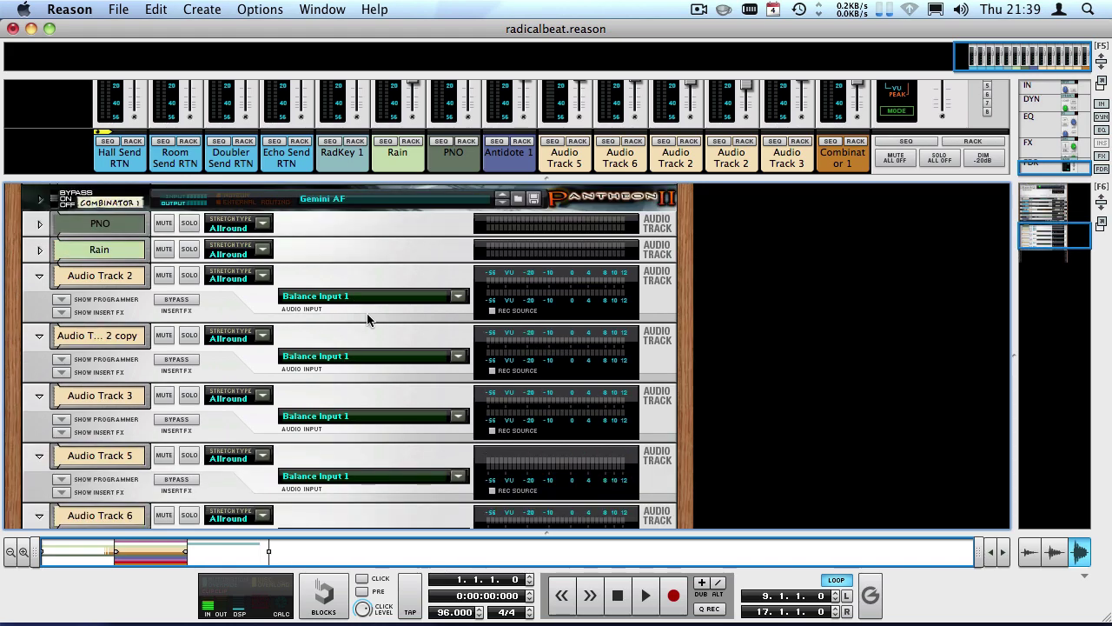
{"action": "scroll", "coordinate": [437, 315], "scroll_direction": "down", "scroll_amount": 3}
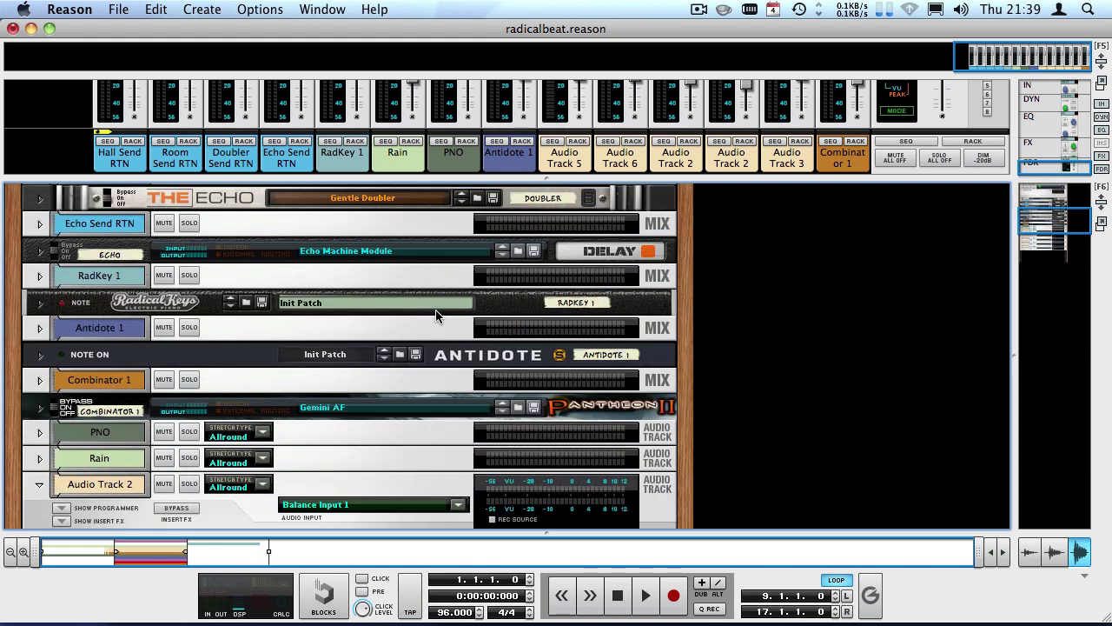
- Enlarge the rack over the whole mixer area and bring the audio tracks at the rack's end into view
{"action": "scroll", "coordinate": [437, 311], "scroll_direction": "down", "scroll_amount": 6}
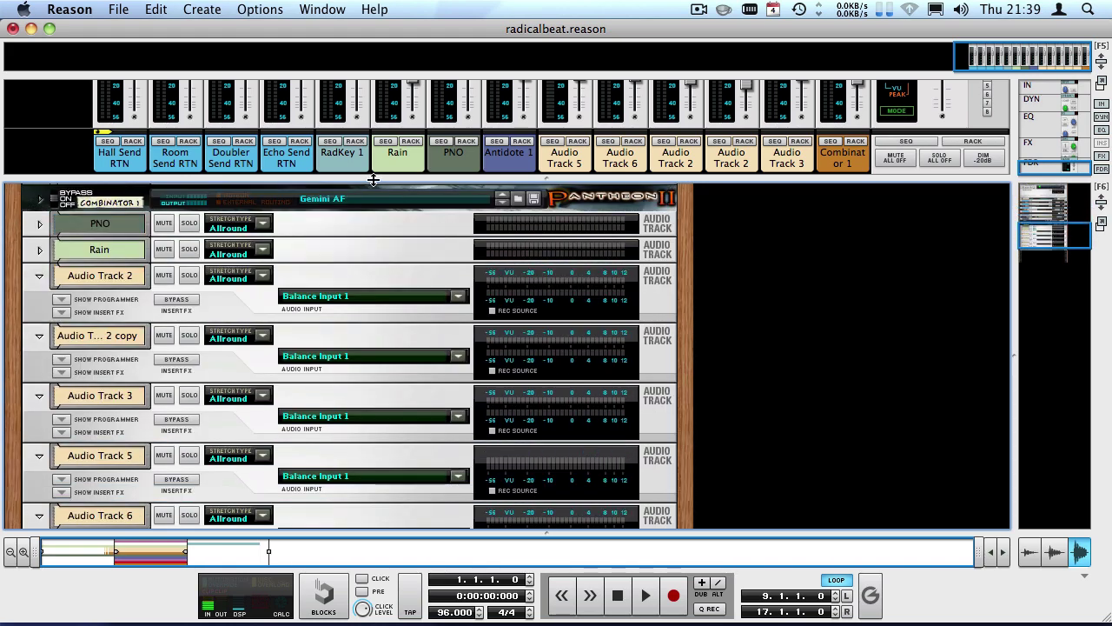
{"action": "left_click_drag", "start_coordinate": [373, 180], "coordinate": [336, 34]}
{"action": "scroll", "coordinate": [358, 154], "scroll_direction": "down", "scroll_amount": 4}
{"action": "scroll", "coordinate": [519, 255], "scroll_direction": "up", "scroll_amount": 3}
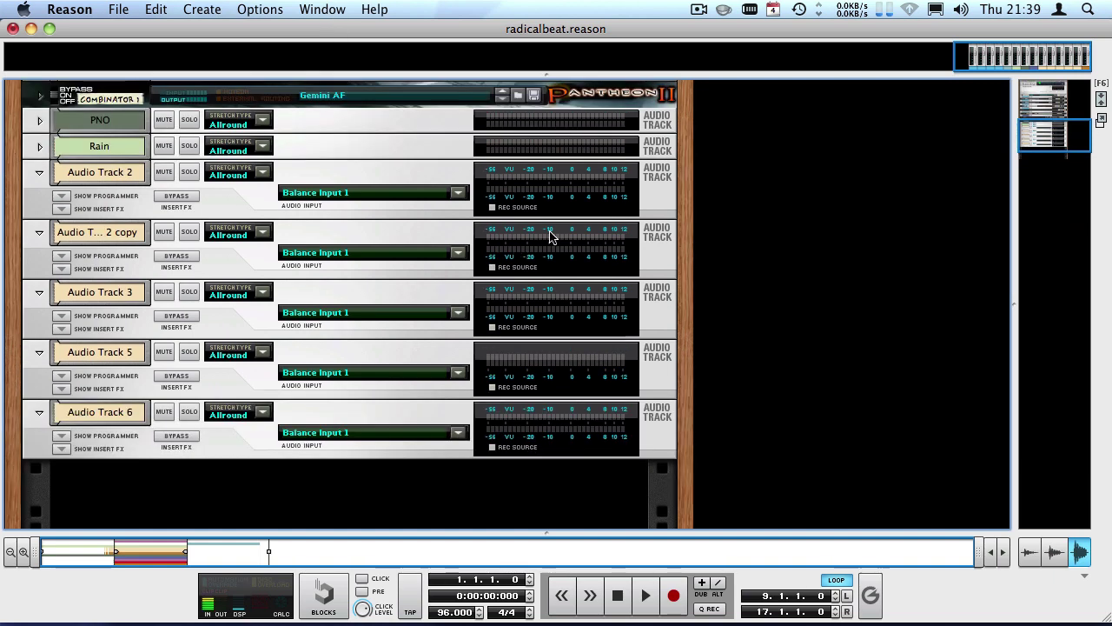
- Select the audio track devices from Audio Track 2 through Audio Track 6, and clear the selection
{"action": "left_click", "coordinate": [587, 206]}
{"action": "left_click", "coordinate": [594, 425], "text": "shift"}
{"action": "left_click", "coordinate": [594, 205]}
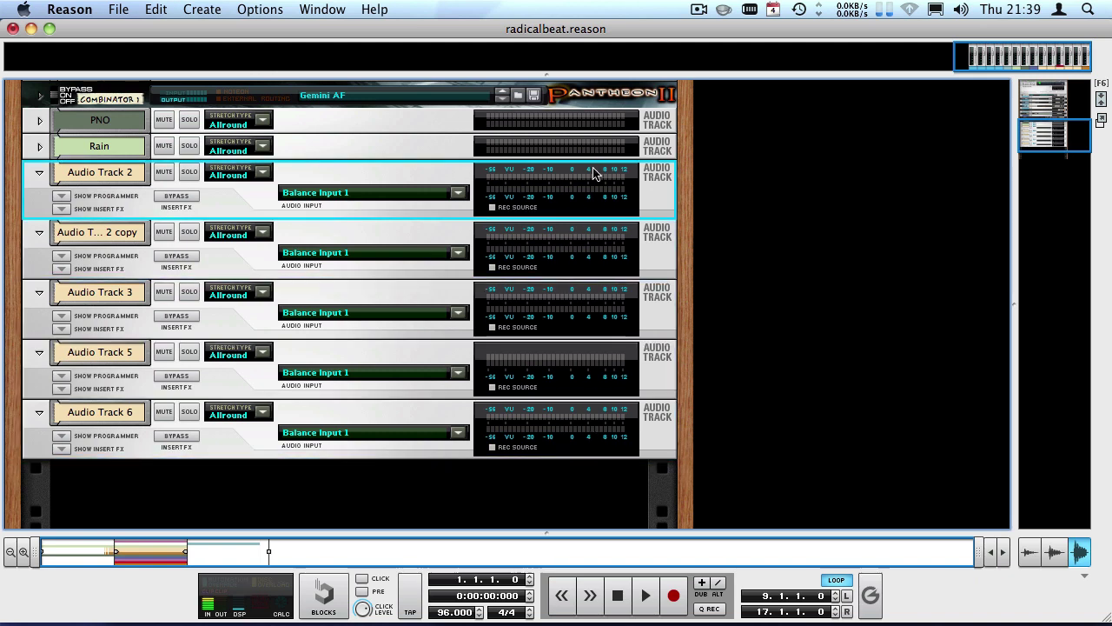
{"action": "left_click", "coordinate": [594, 424], "text": "shift"}
{"action": "left_click", "coordinate": [521, 145]}
{"action": "left_click", "coordinate": [528, 193]}
{"action": "left_click", "coordinate": [571, 438], "text": "shift"}
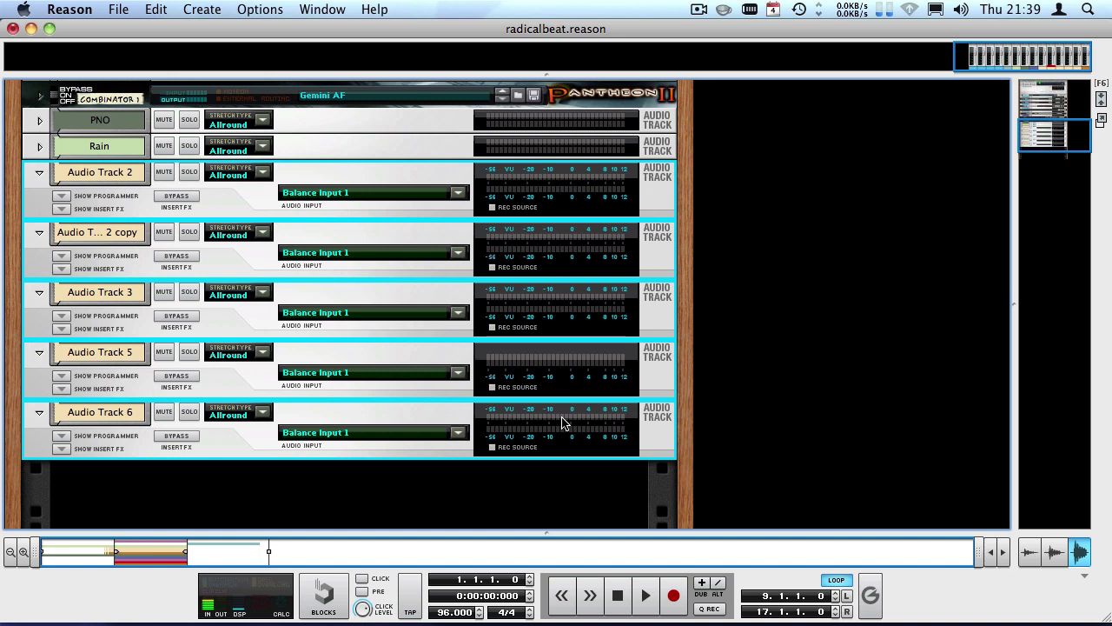
{"action": "scroll", "coordinate": [540, 382], "scroll_direction": "down", "scroll_amount": 3}
{"action": "left_click", "coordinate": [536, 408]}
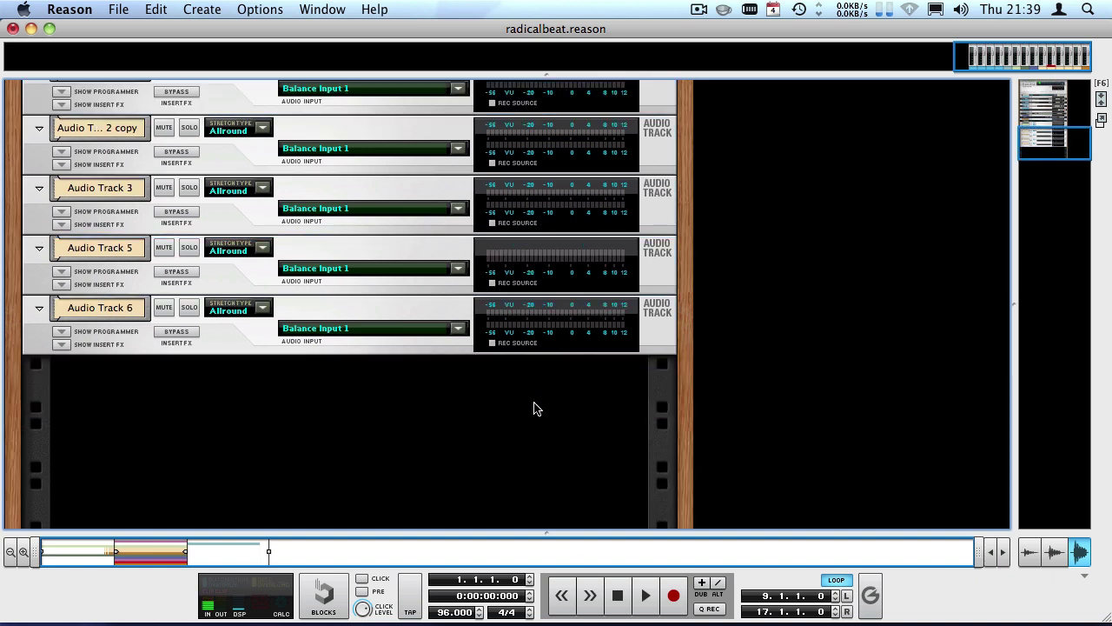
{"action": "right_click", "coordinate": [517, 378]}
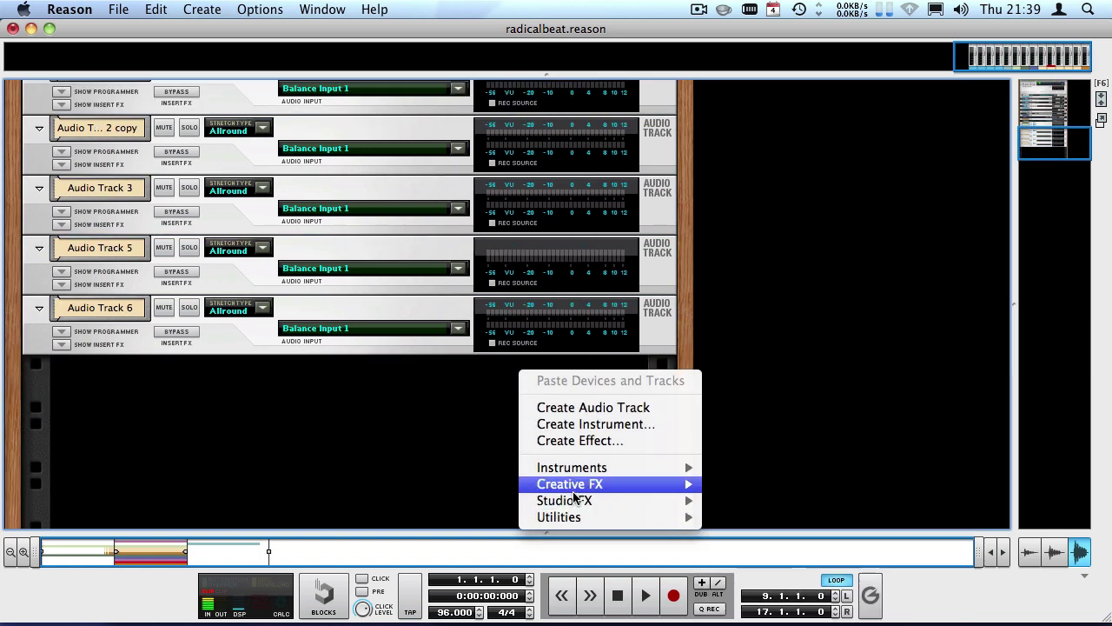
{"action": "mouse_move", "coordinate": [600, 517]}
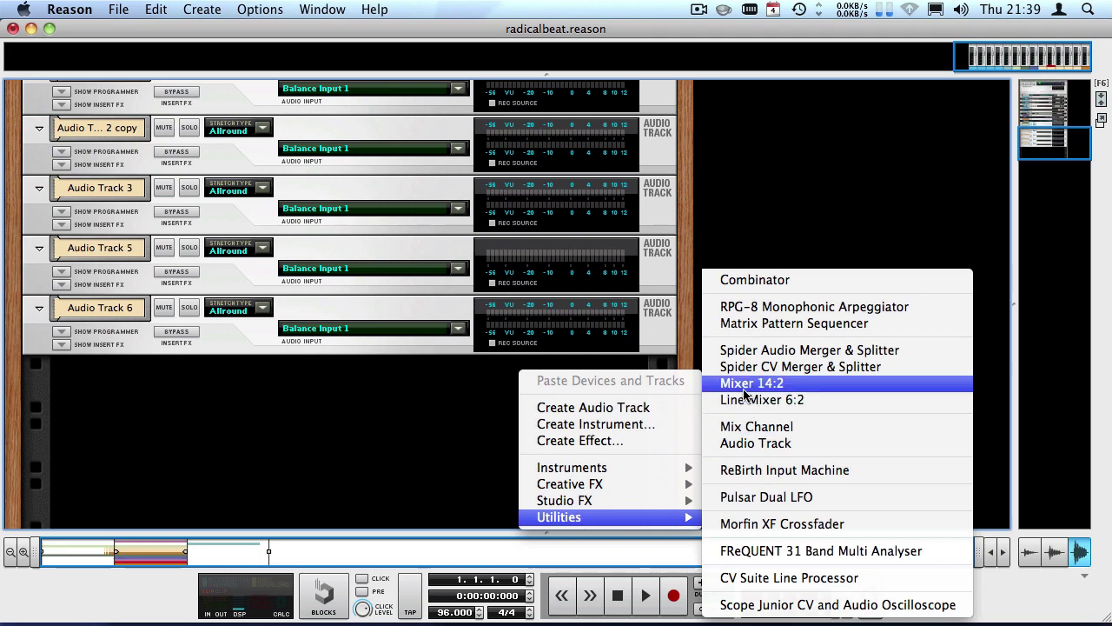
{"action": "key", "text": "Escape"}
- Create a Mix Channel in a new rack column beside the main rack and name it Reason 5
{"action": "scroll", "coordinate": [805, 398], "scroll_direction": "up", "scroll_amount": 15}
{"action": "right_click", "coordinate": [792, 218]}
{"action": "mouse_move", "coordinate": [834, 363]}
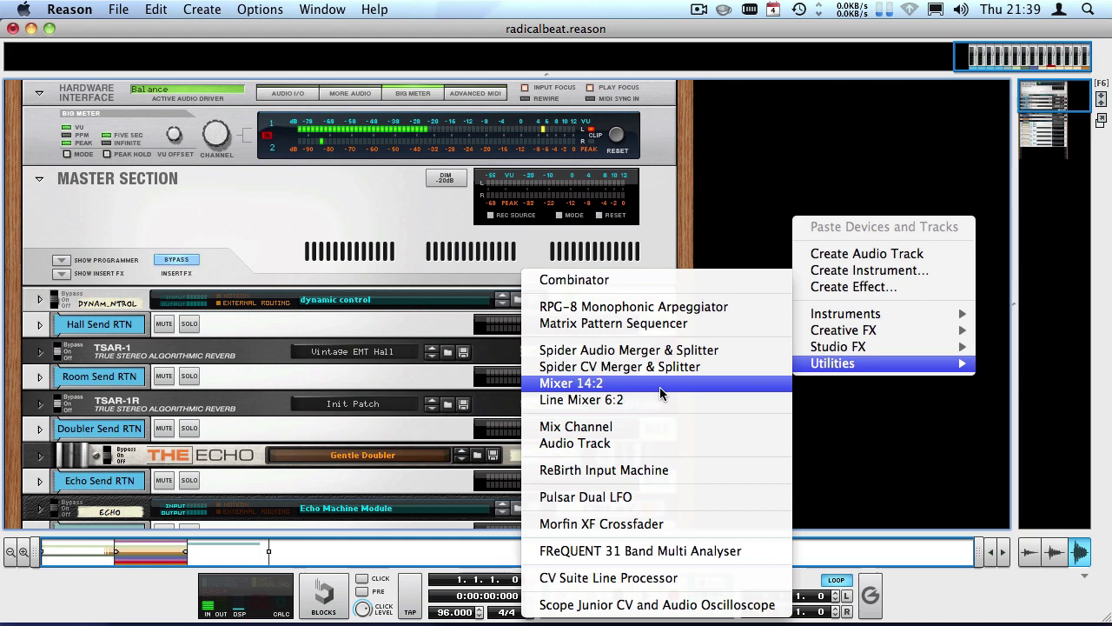
{"action": "left_click", "coordinate": [653, 426]}
{"action": "double_click", "coordinate": [400, 93]}
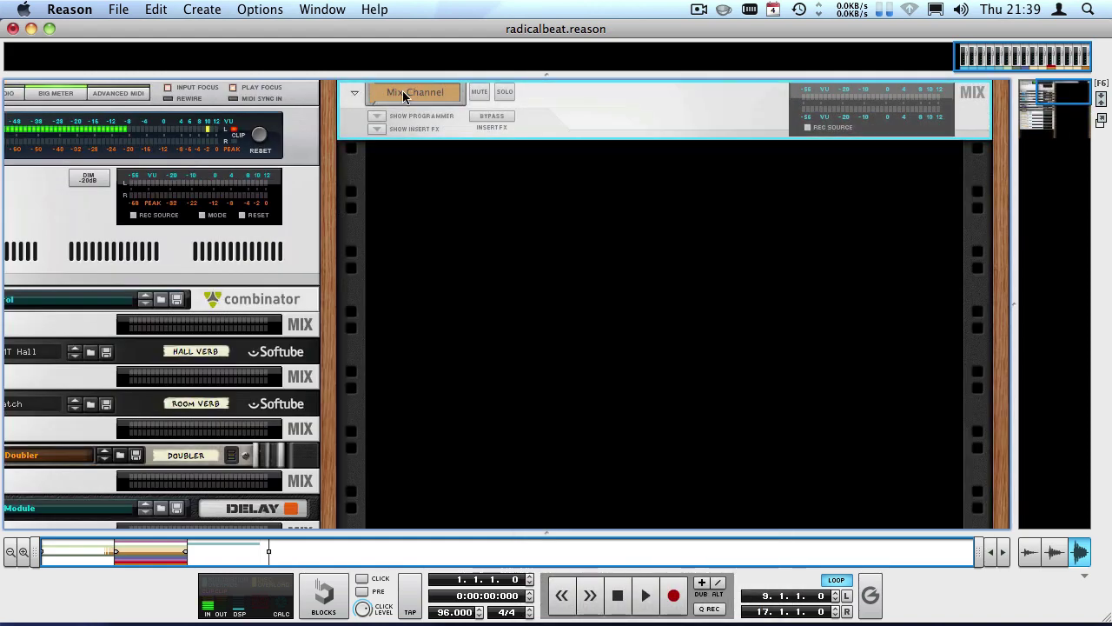
{"action": "type", "text": "Reason "}
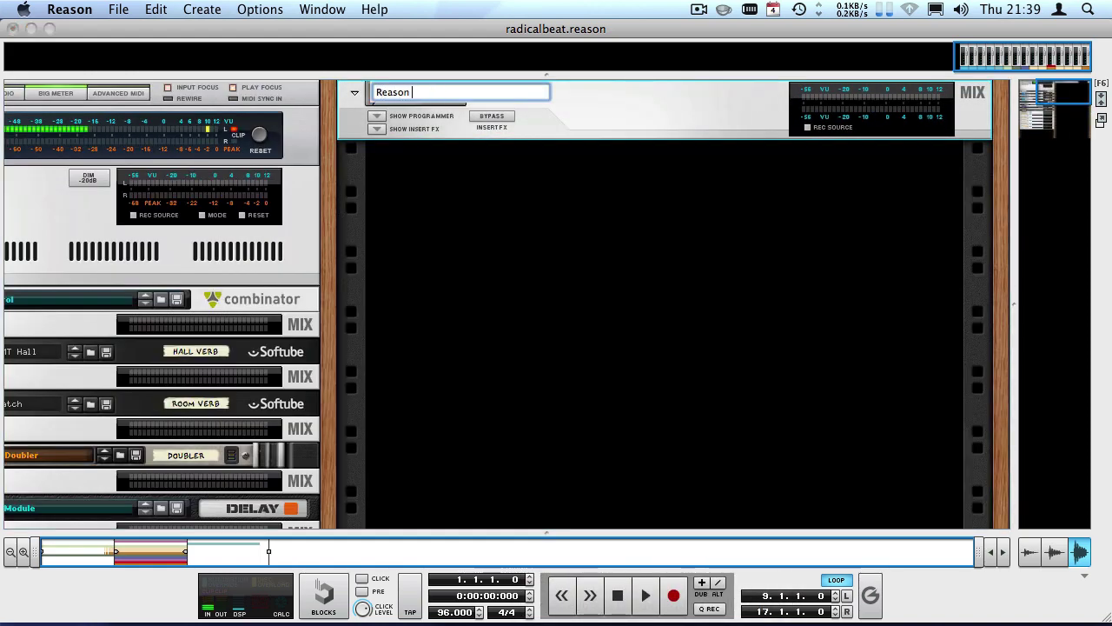
{"action": "type", "text": "5"}
{"action": "key", "text": "Return"}
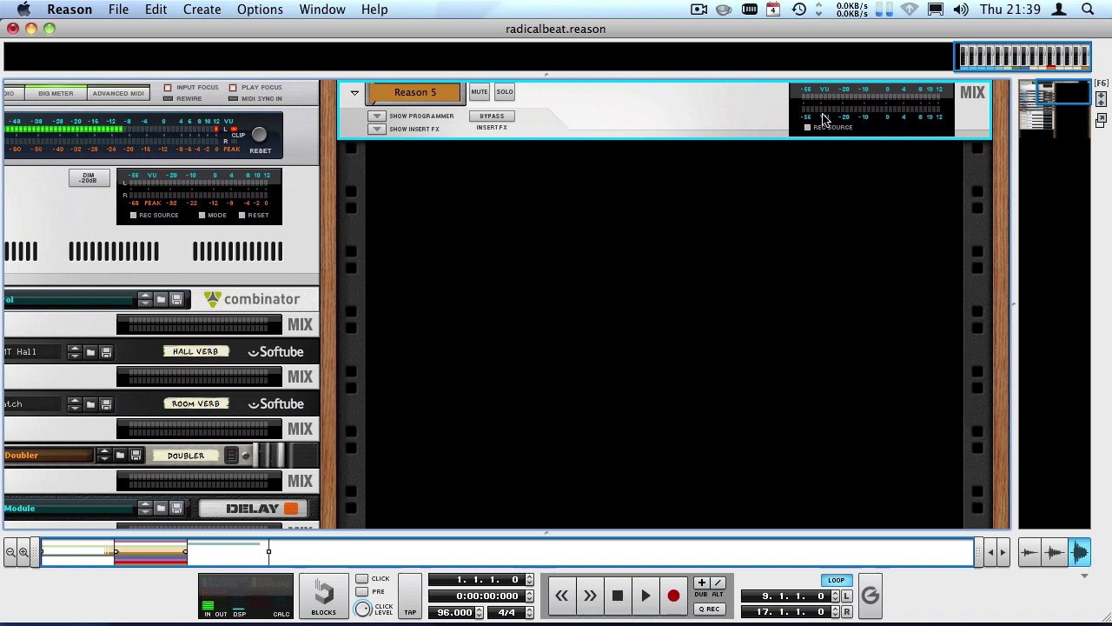
- Add a Combinator below the Reason 5 mix channel
{"action": "right_click", "coordinate": [433, 160]}
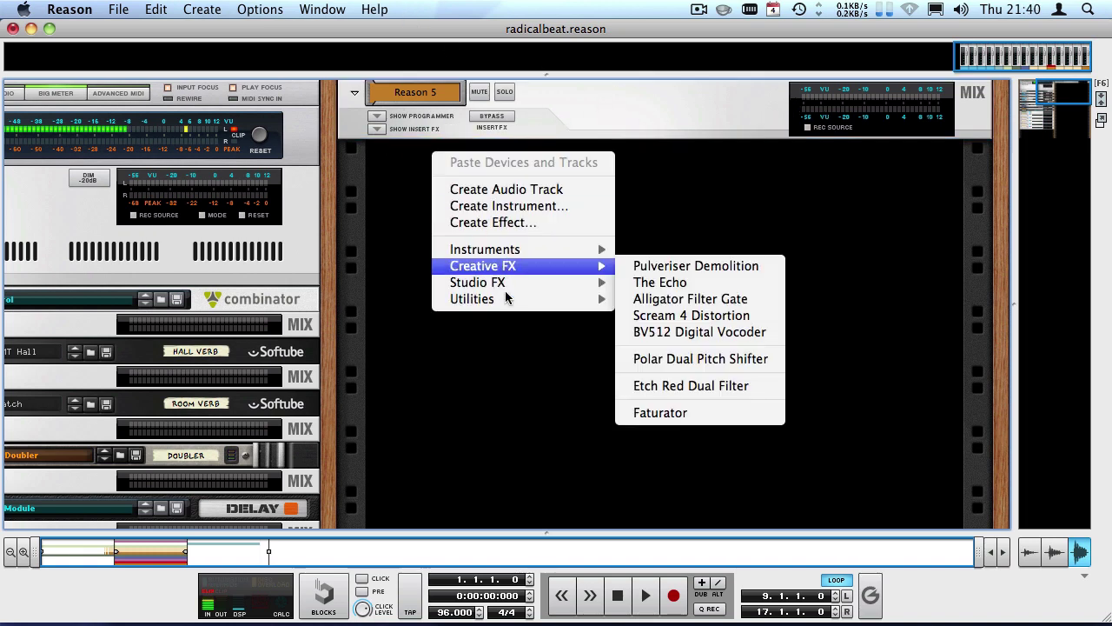
{"action": "mouse_move", "coordinate": [573, 299]}
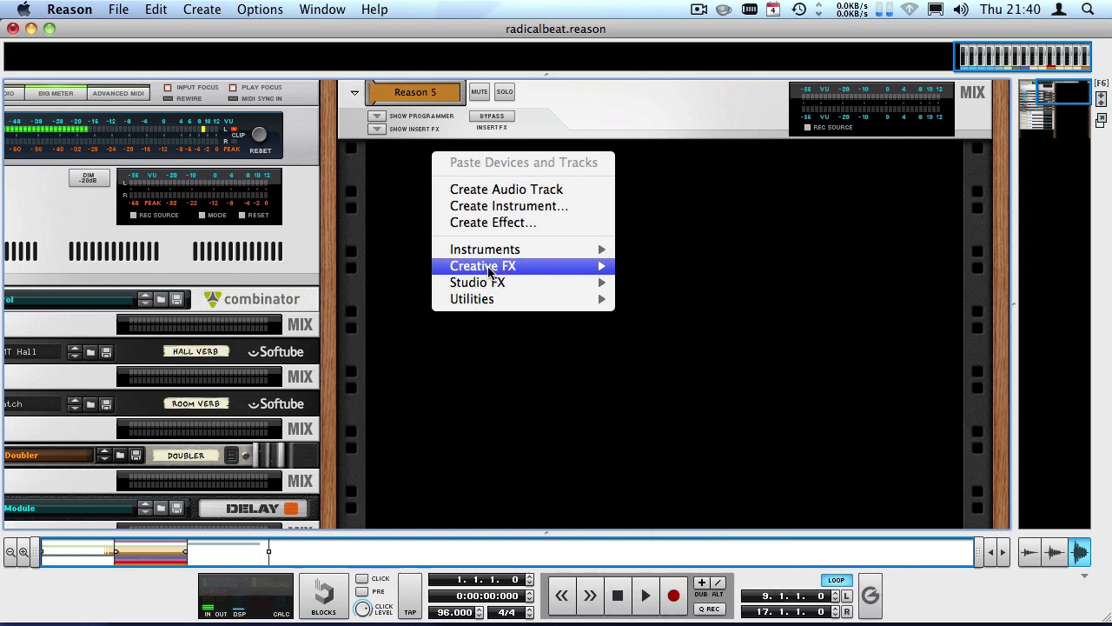
{"action": "mouse_move", "coordinate": [485, 287]}
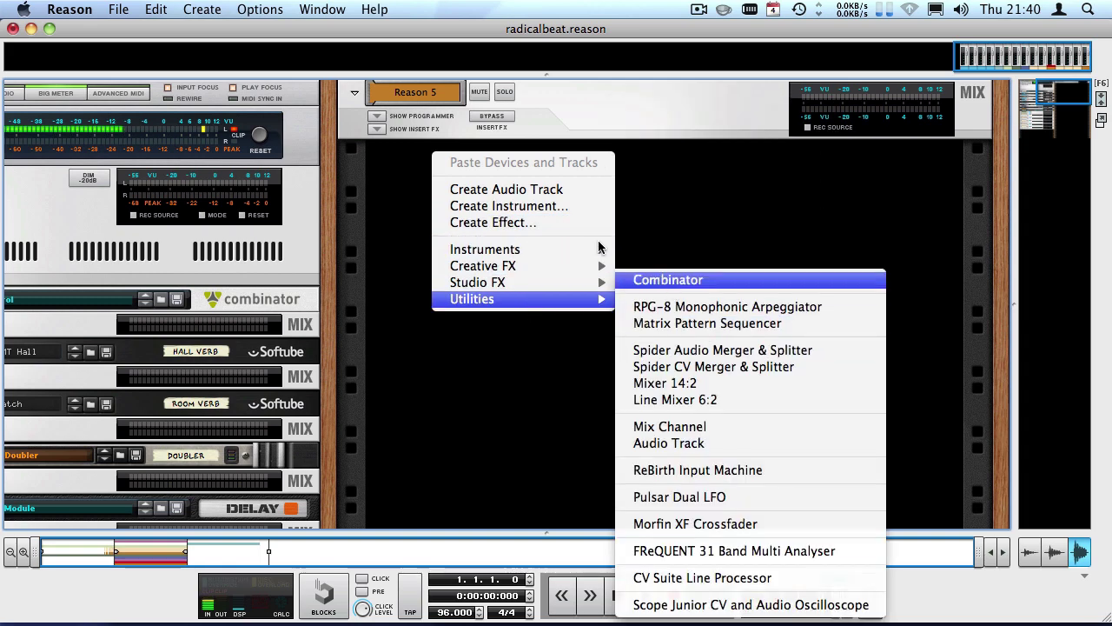
{"action": "left_click", "coordinate": [673, 279]}
- Load the Default Mastering Suite patch into the new Combinator from the Factory Sound Bank's MClass Mastering Patches folder
{"action": "left_click", "coordinate": [833, 157]}
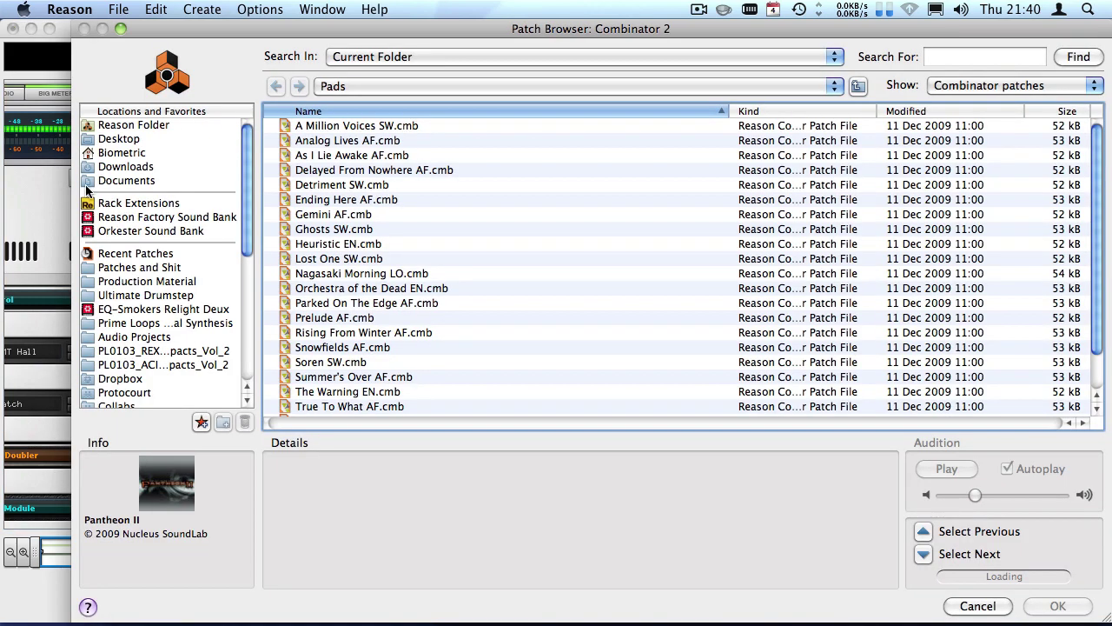
{"action": "left_click", "coordinate": [145, 216]}
{"action": "double_click", "coordinate": [320, 156]}
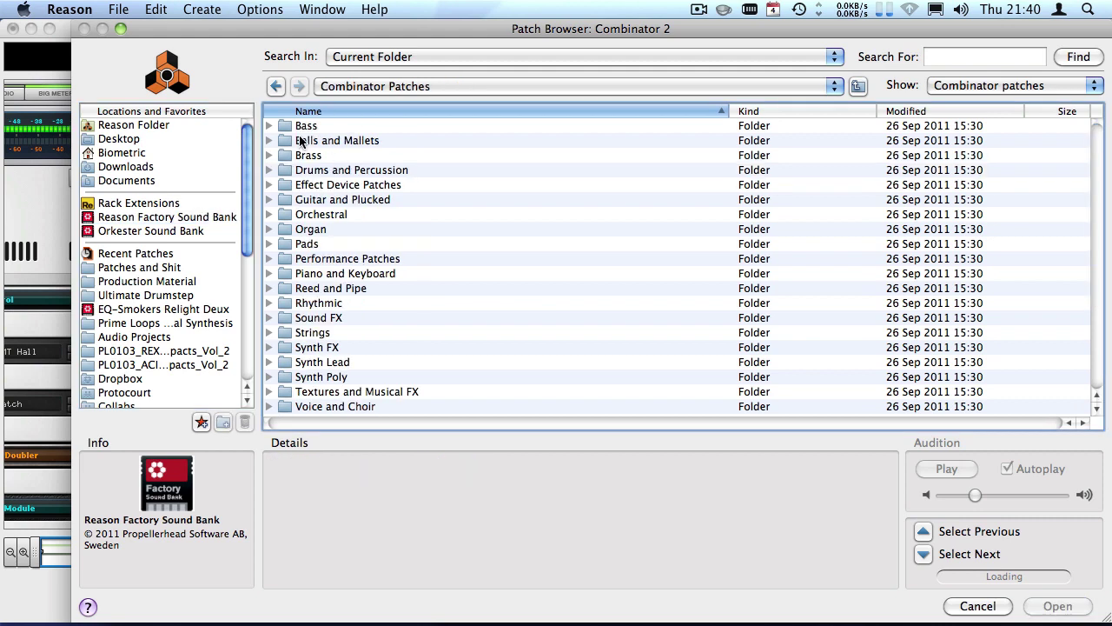
{"action": "left_click", "coordinate": [275, 88]}
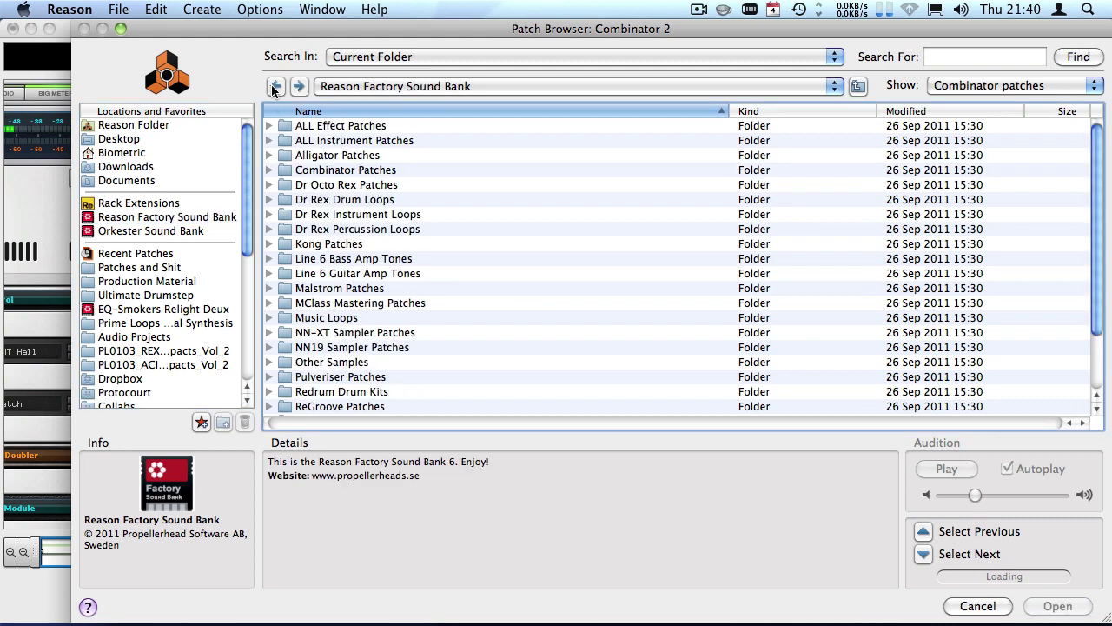
{"action": "double_click", "coordinate": [325, 303]}
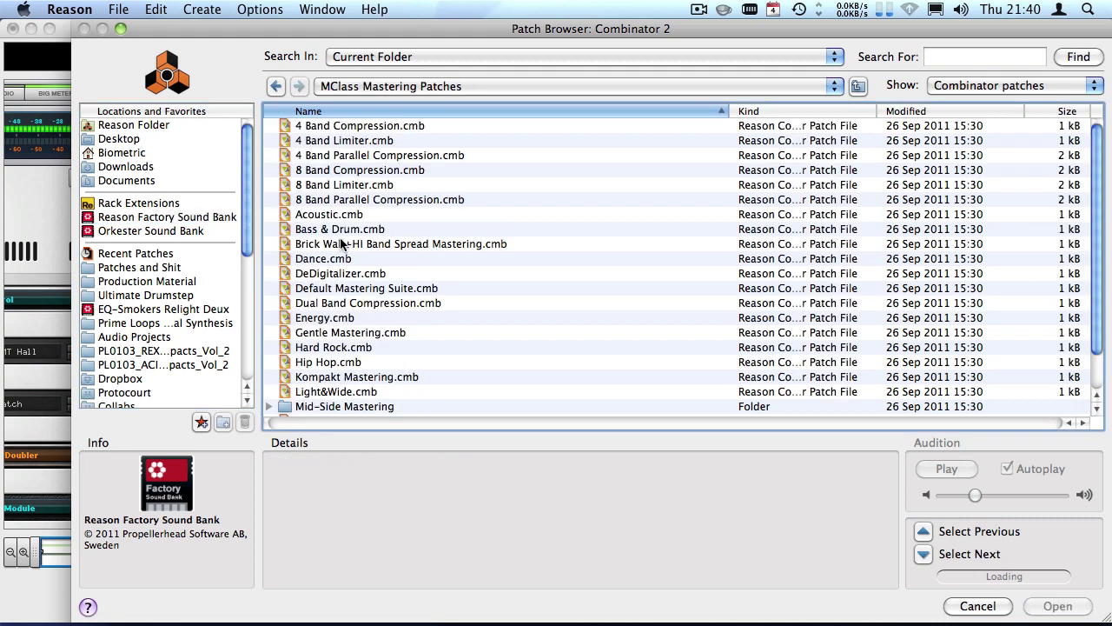
{"action": "double_click", "coordinate": [313, 287]}
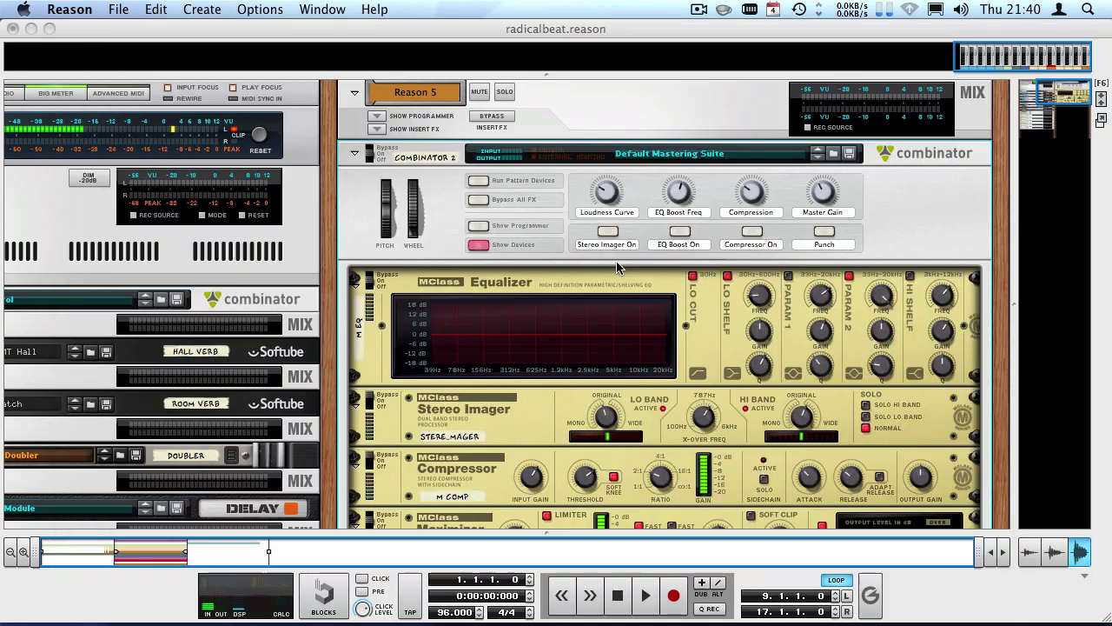
- Hide the mastering Combinator's internal devices and add a Mixer 14:2 below it
{"action": "left_click", "coordinate": [477, 245]}
{"action": "scroll", "coordinate": [473, 256], "scroll_direction": "down", "scroll_amount": 3}
{"action": "right_click", "coordinate": [477, 265]}
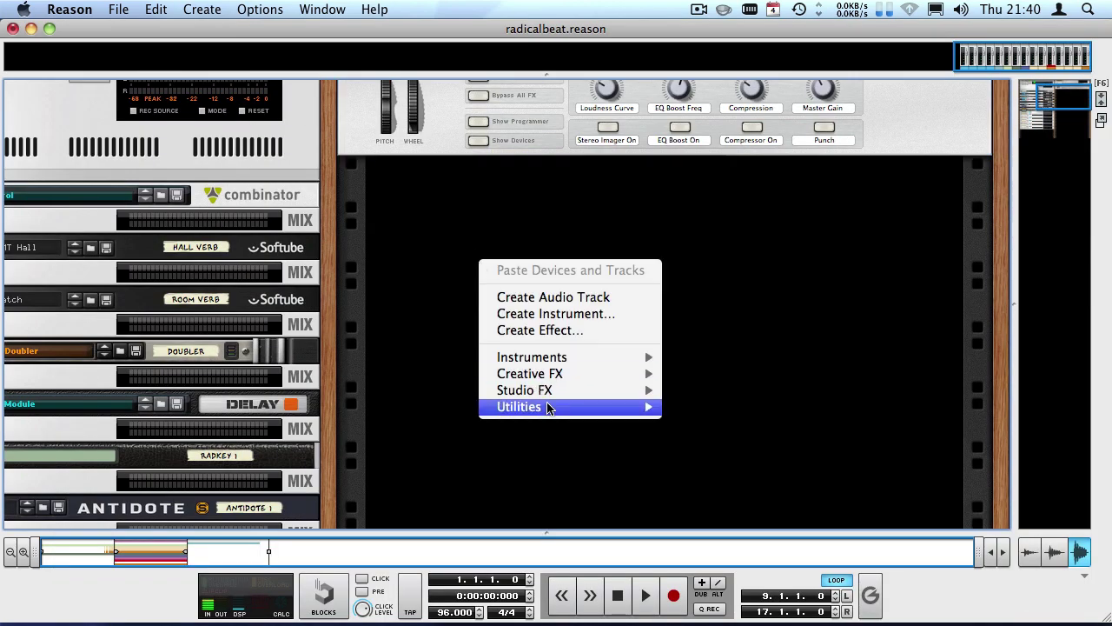
{"action": "mouse_move", "coordinate": [548, 406]}
{"action": "left_click", "coordinate": [760, 384]}
- Route the 14:2 mixer's master output into the mastering Combinator, and the Combinator's output into the Reason 5 channel's input
{"action": "scroll", "coordinate": [922, 183], "scroll_direction": "up", "scroll_amount": 3}
{"action": "key", "text": "Tab"}
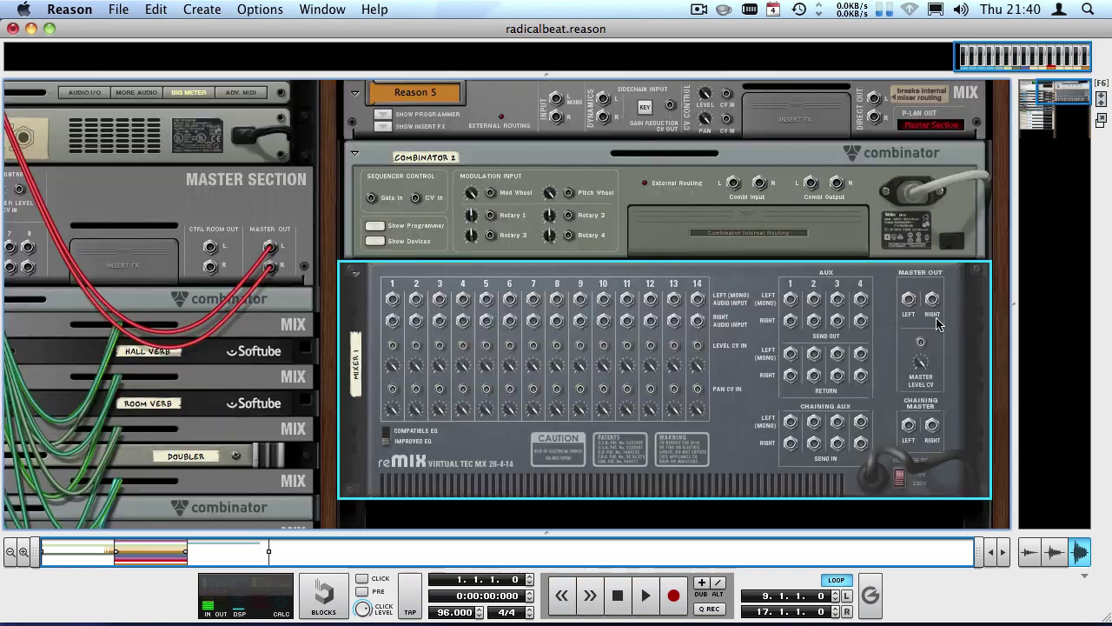
{"action": "left_click_drag", "start_coordinate": [908, 300], "coordinate": [756, 180]}
{"action": "left_click", "coordinate": [560, 225]}
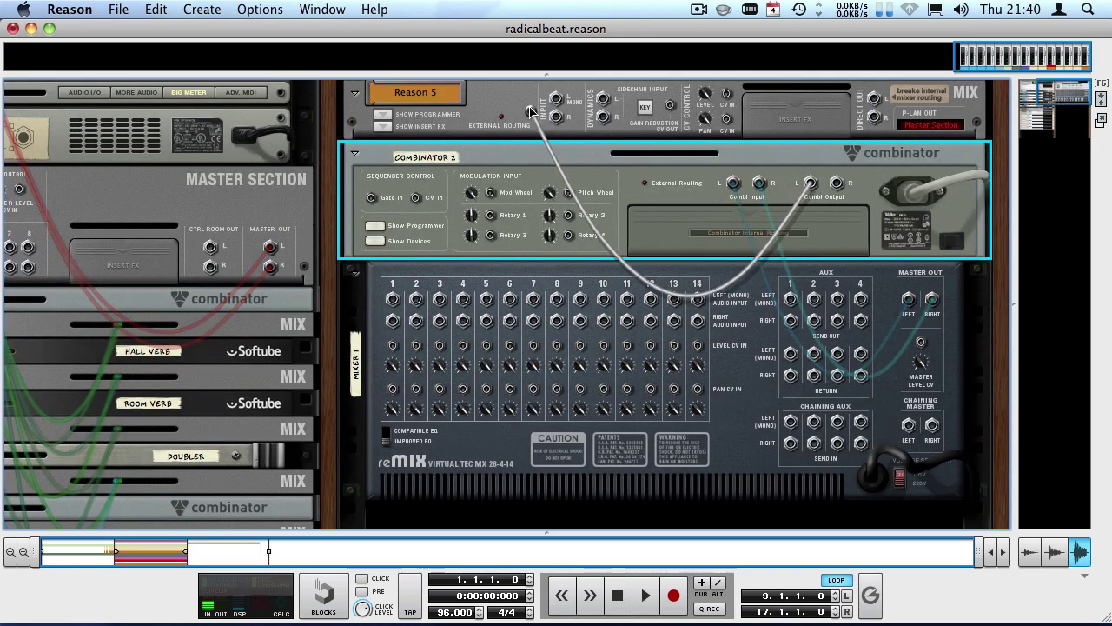
{"action": "key", "text": "Tab"}
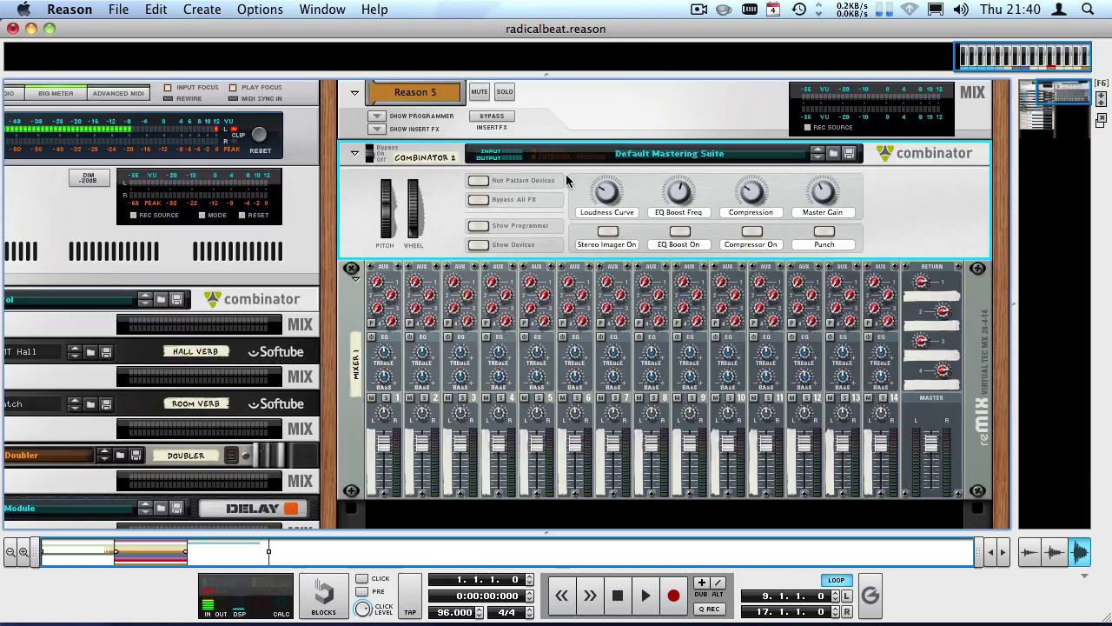
- Add a second Mixer 14:2 below the first one
{"action": "scroll", "coordinate": [567, 174], "scroll_direction": "down", "scroll_amount": 3}
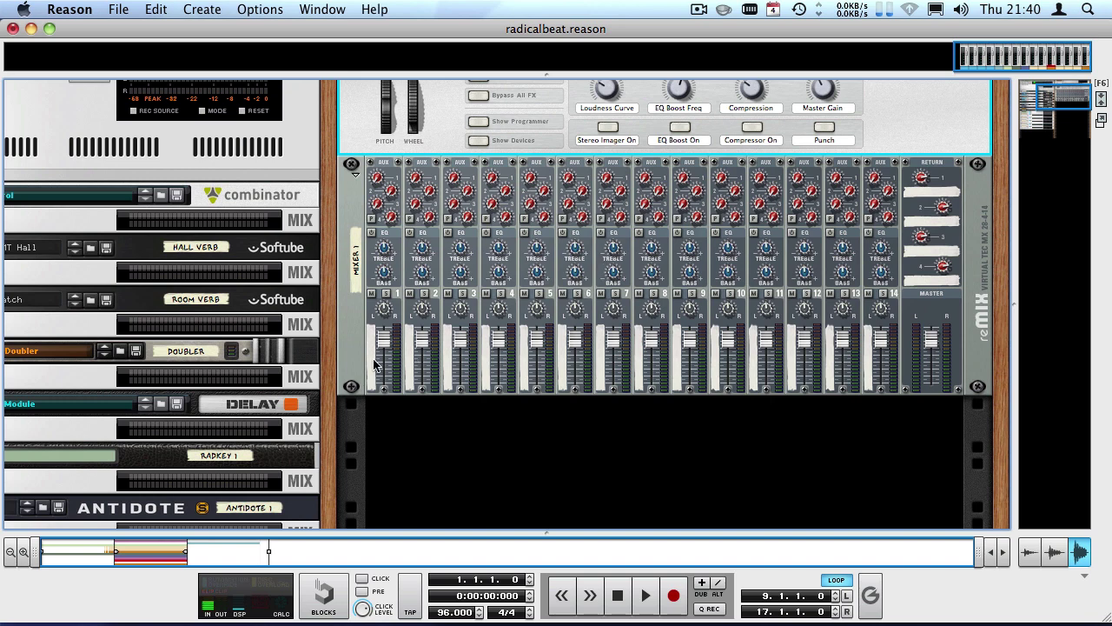
{"action": "scroll", "coordinate": [557, 361], "scroll_direction": "down", "scroll_amount": 3}
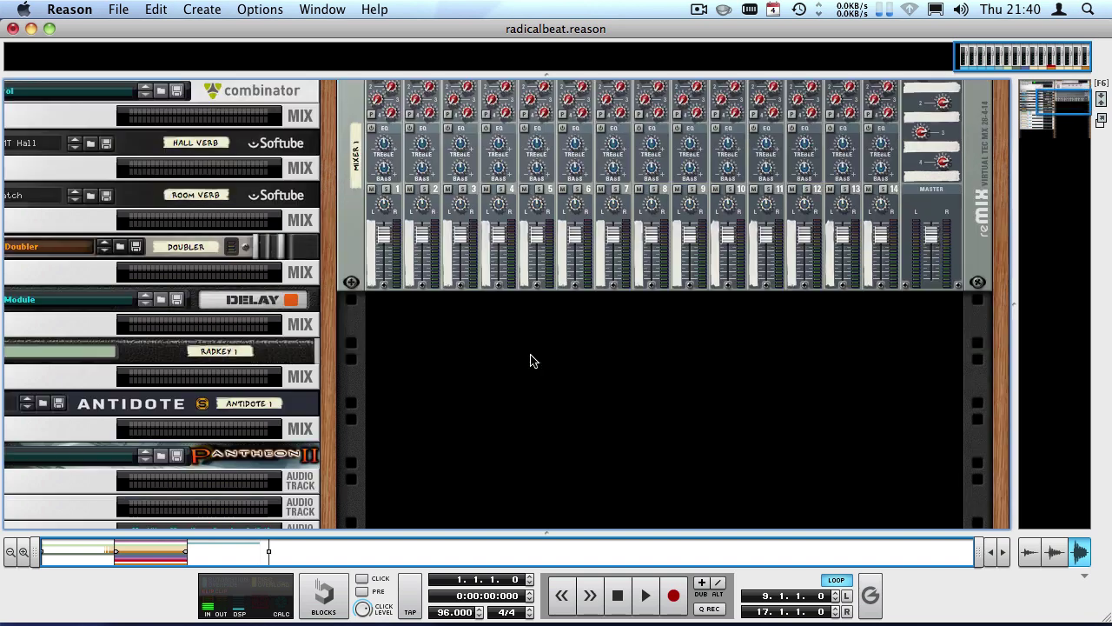
{"action": "right_click", "coordinate": [601, 304]}
{"action": "mouse_move", "coordinate": [641, 459]}
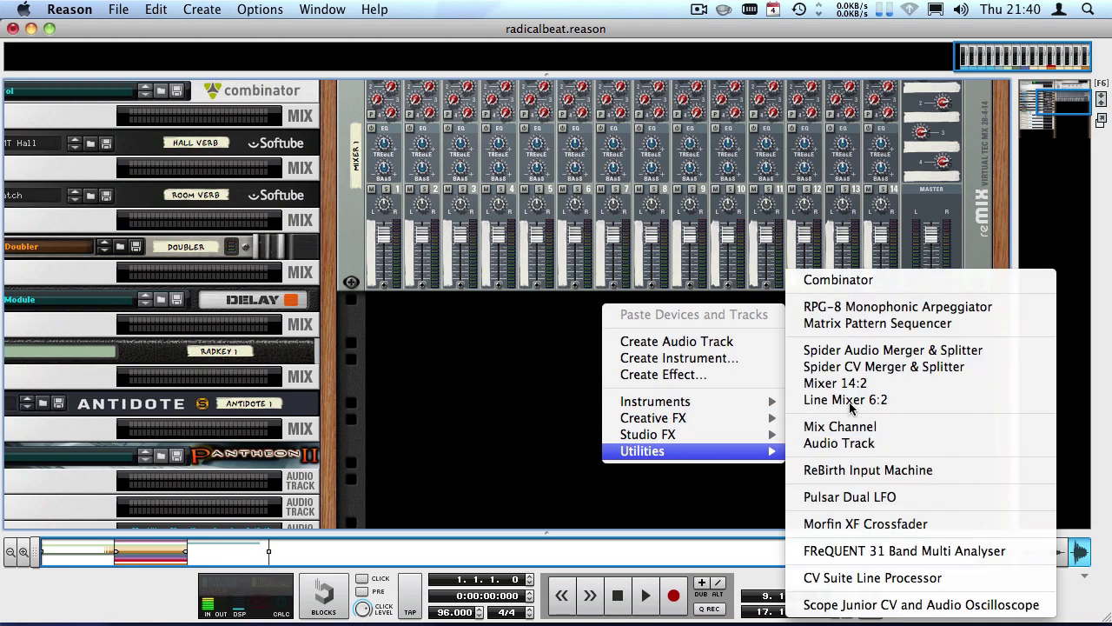
{"action": "left_click", "coordinate": [839, 382]}
- Connect the direct outs of Audio Track 2 and its copy to channels 1 and 2 of the second 14:2 mixer
{"action": "scroll", "coordinate": [434, 305], "scroll_direction": "down", "scroll_amount": 3}
{"action": "key", "text": "Tab"}
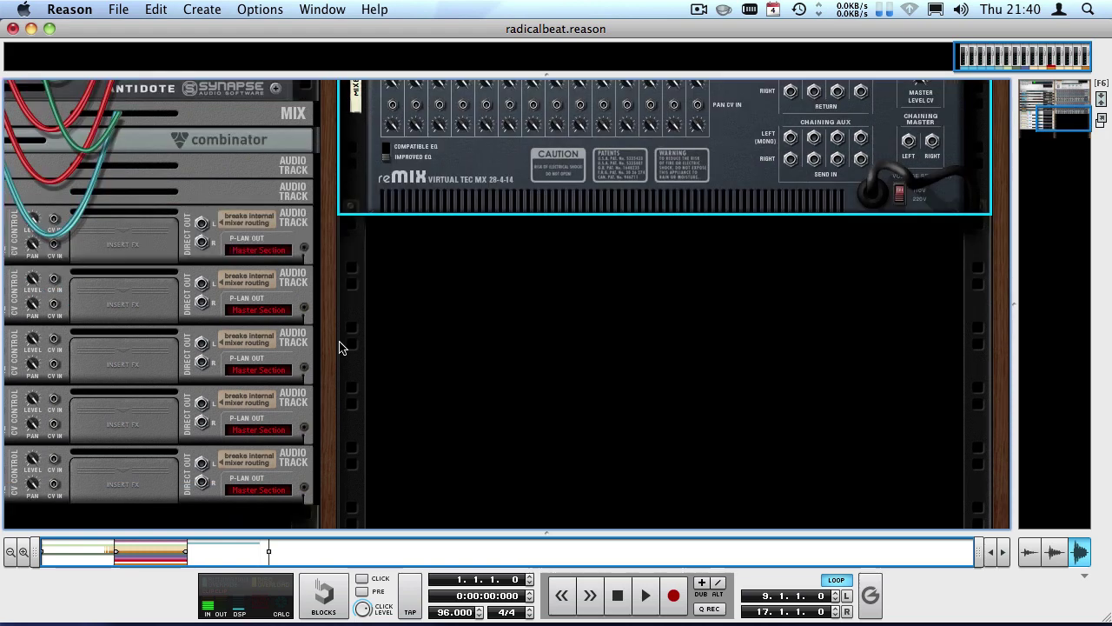
{"action": "left_click_drag", "start_coordinate": [200, 223], "coordinate": [392, 225]}
{"action": "scroll", "coordinate": [261, 217], "scroll_direction": "up", "scroll_amount": 6}
{"action": "scroll", "coordinate": [375, 230], "scroll_direction": "down", "scroll_amount": 3}
{"action": "left_click_drag", "start_coordinate": [202, 393], "coordinate": [416, 119]}
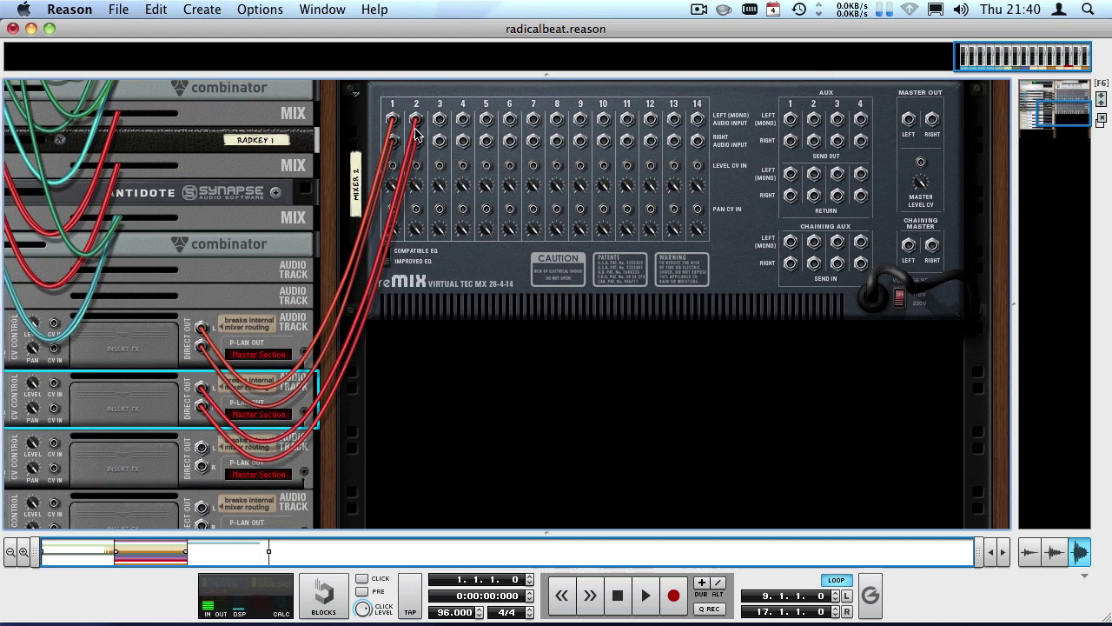
- Connect the direct outs of Audio Tracks 3, 5 and 6 to channels 3, 4 and 5 of the second 14:2 mixer
{"action": "scroll", "coordinate": [260, 330], "scroll_direction": "down", "scroll_amount": 3}
{"action": "left_click", "coordinate": [223, 325]}
{"action": "left_click_drag", "start_coordinate": [202, 342], "coordinate": [440, 118]}
{"action": "scroll", "coordinate": [209, 420], "scroll_direction": "down", "scroll_amount": 3}
{"action": "left_click_drag", "start_coordinate": [201, 402], "coordinate": [457, 219]}
{"action": "scroll", "coordinate": [250, 402], "scroll_direction": "down", "scroll_amount": 3}
{"action": "left_click_drag", "start_coordinate": [202, 462], "coordinate": [487, 119]}
- Add an MClass Compressor below the second 14:2 mixer and view its rear cabling
{"action": "right_click", "coordinate": [536, 339]}
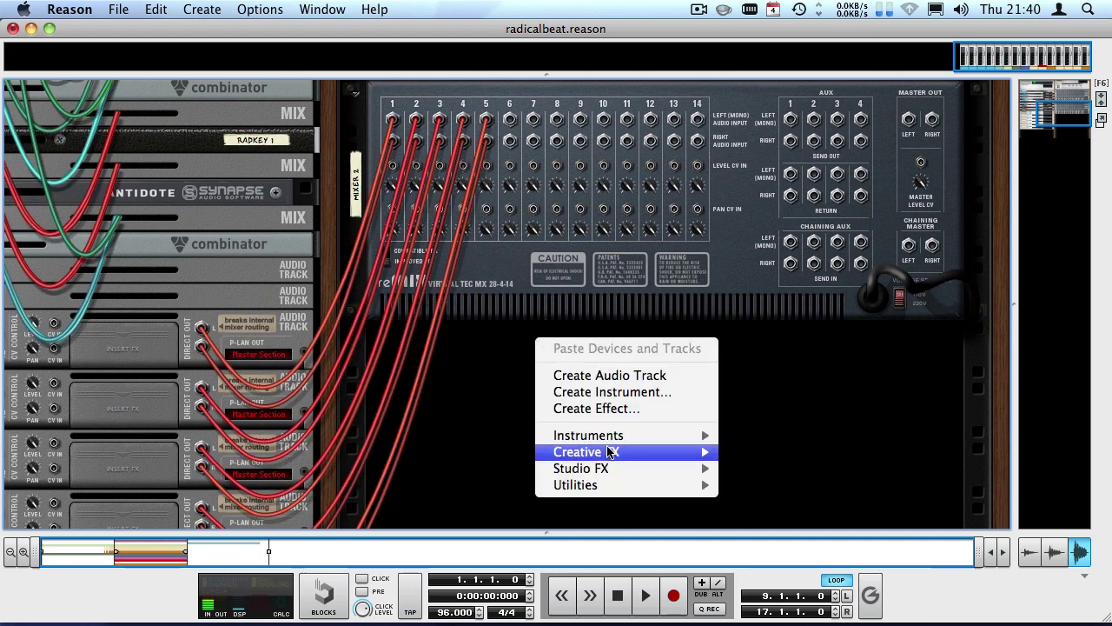
{"action": "mouse_move", "coordinate": [605, 473]}
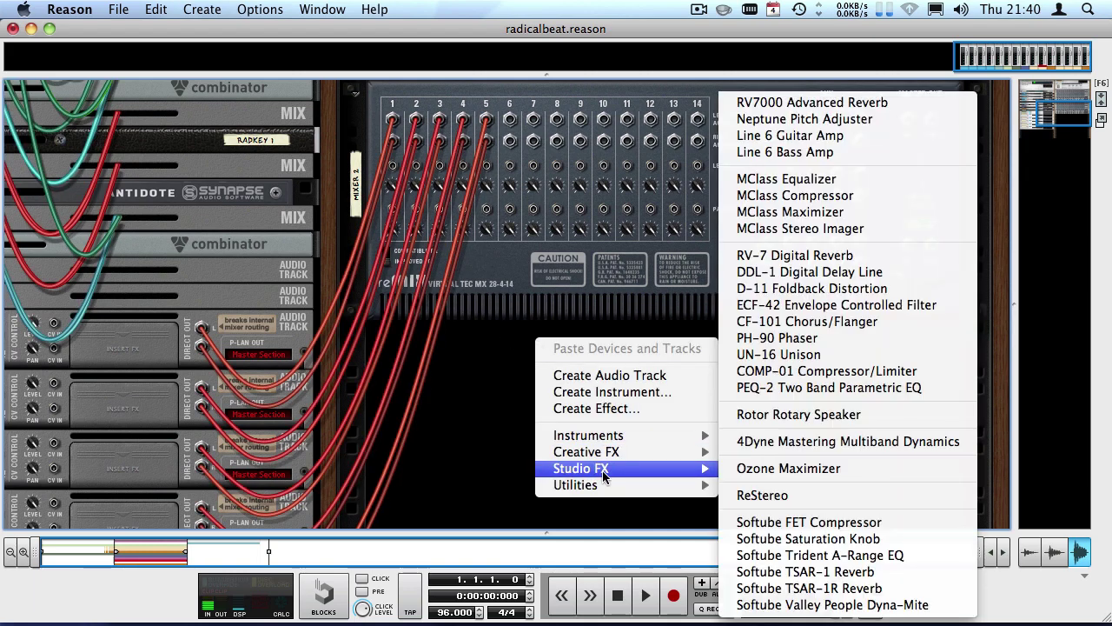
{"action": "left_click", "coordinate": [782, 197]}
{"action": "key", "text": "Tab"}
{"action": "key", "text": "Tab"}
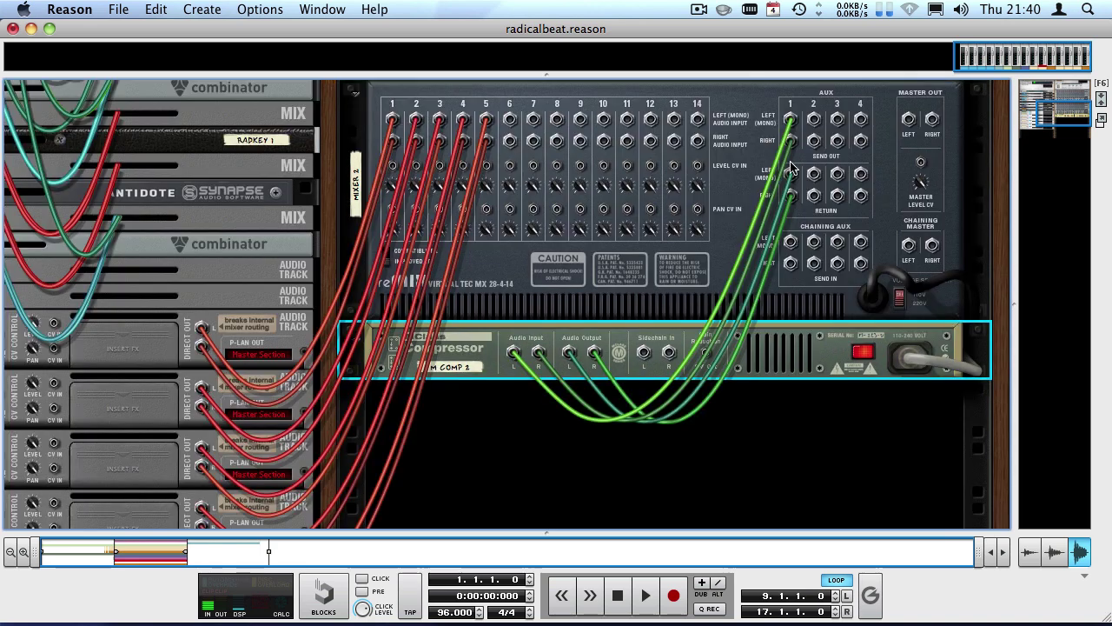
- Disconnect the MClass Compressor from the second mixer's Aux 1 send and return
{"action": "left_click", "coordinate": [790, 110]}
{"action": "left_click_drag", "start_coordinate": [789, 118], "coordinate": [776, 126]}
{"action": "left_click_drag", "start_coordinate": [790, 173], "coordinate": [865, 155]}
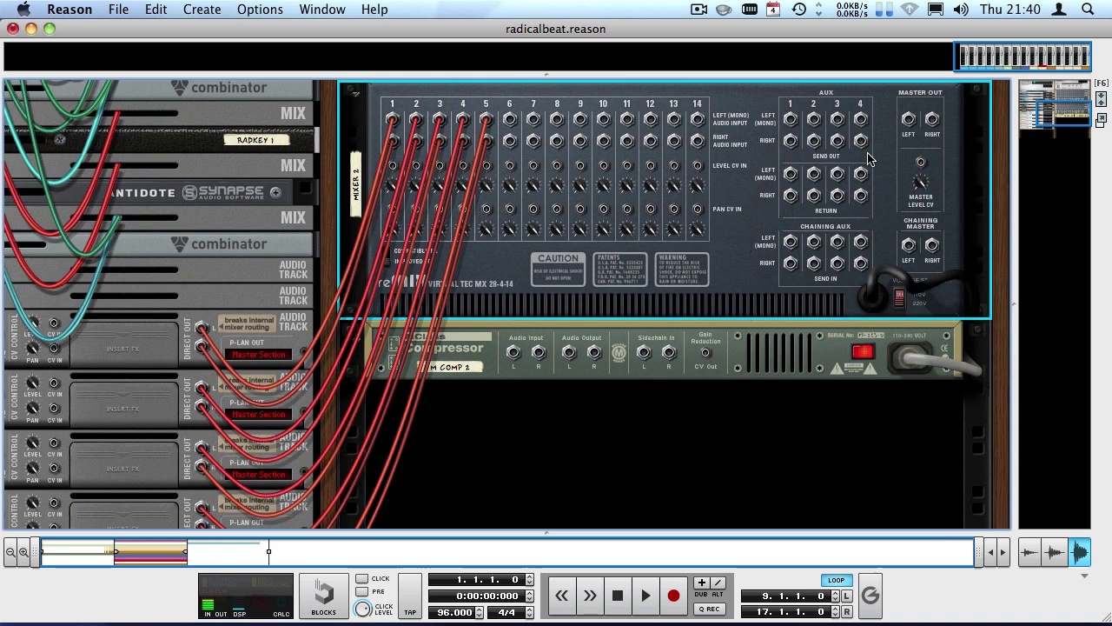
- Route Mixer 2's master output through the MClass Compressor into channel 1 of Mixer 1
{"action": "left_click_drag", "start_coordinate": [910, 123], "coordinate": [392, 191]}
{"action": "scroll", "coordinate": [575, 330], "scroll_direction": "up", "scroll_amount": 3}
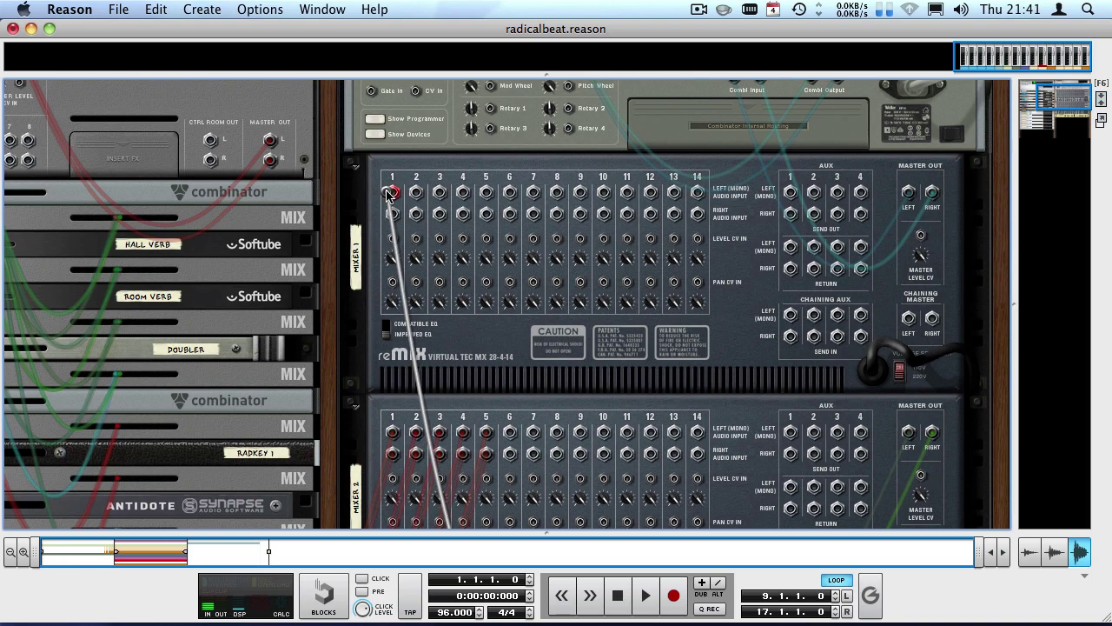
{"action": "scroll", "coordinate": [435, 278], "scroll_direction": "down", "scroll_amount": 2}
- Return to the rack front and add a Scream 4 distortion after the MClass Compressor
{"action": "key", "text": "Tab"}
{"action": "scroll", "coordinate": [485, 469], "scroll_direction": "down", "scroll_amount": 3}
{"action": "right_click", "coordinate": [497, 372]}
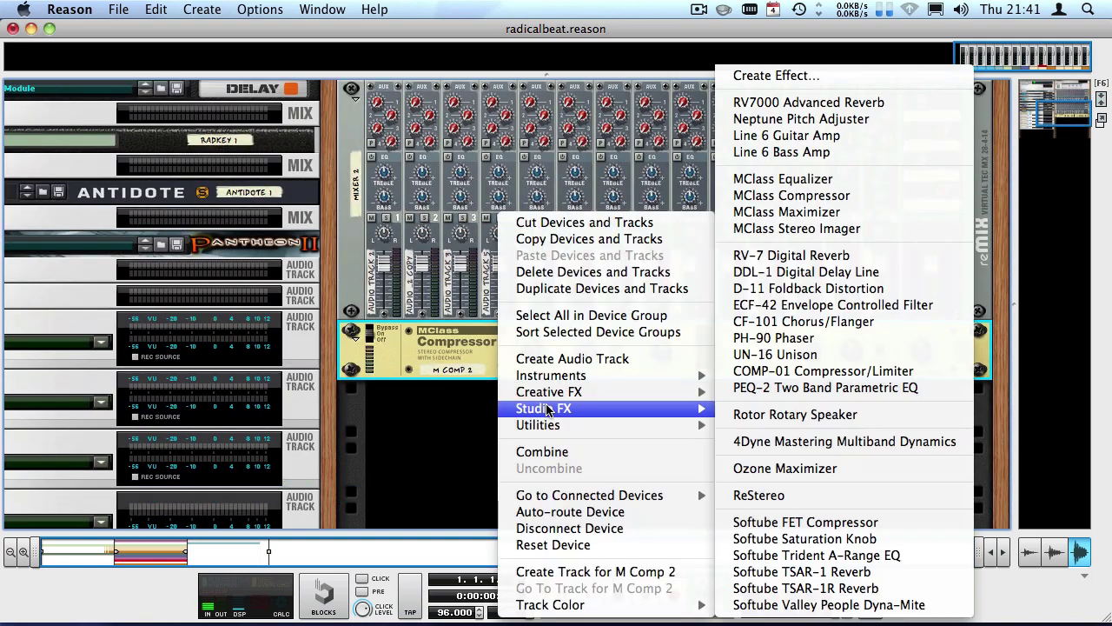
{"action": "mouse_move", "coordinate": [587, 391]}
{"action": "left_click", "coordinate": [786, 467]}
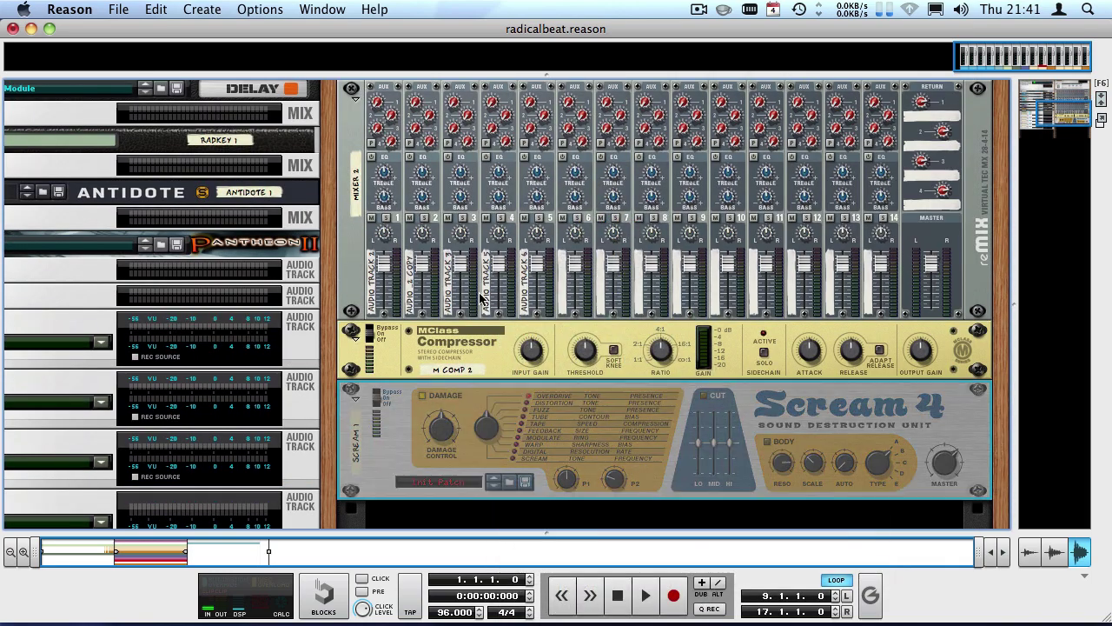
- Play the loop to audition the drum bus through the MClass Compressor and Scream 4, and inspect the device chain
{"action": "key", "text": "space"}
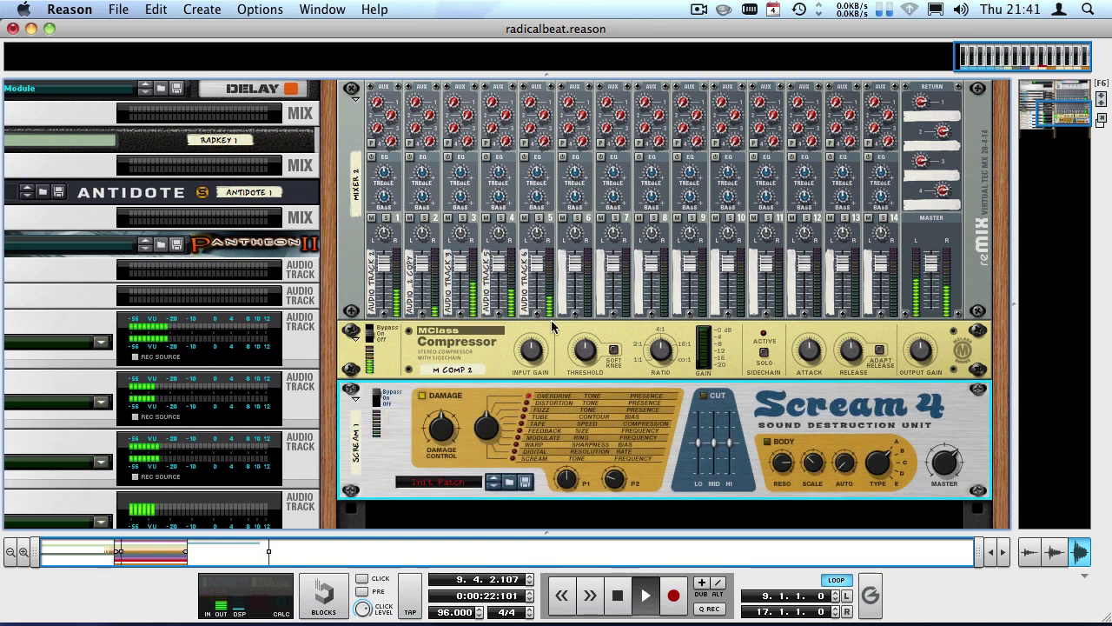
{"action": "left_click", "coordinate": [469, 344]}
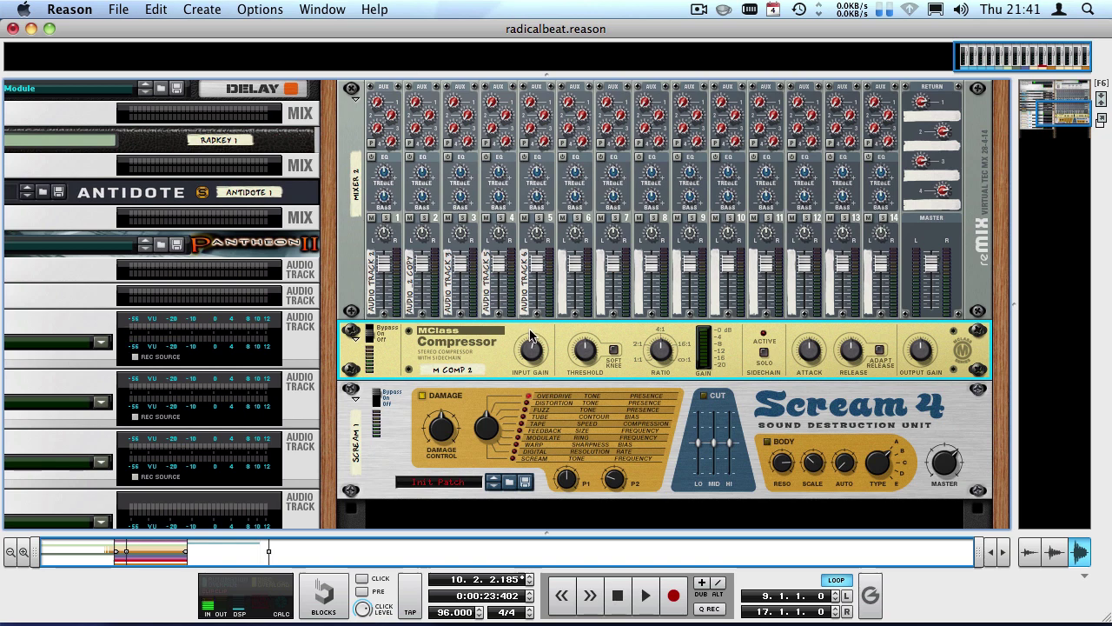
{"action": "scroll", "coordinate": [530, 338], "scroll_direction": "down", "scroll_amount": 3}
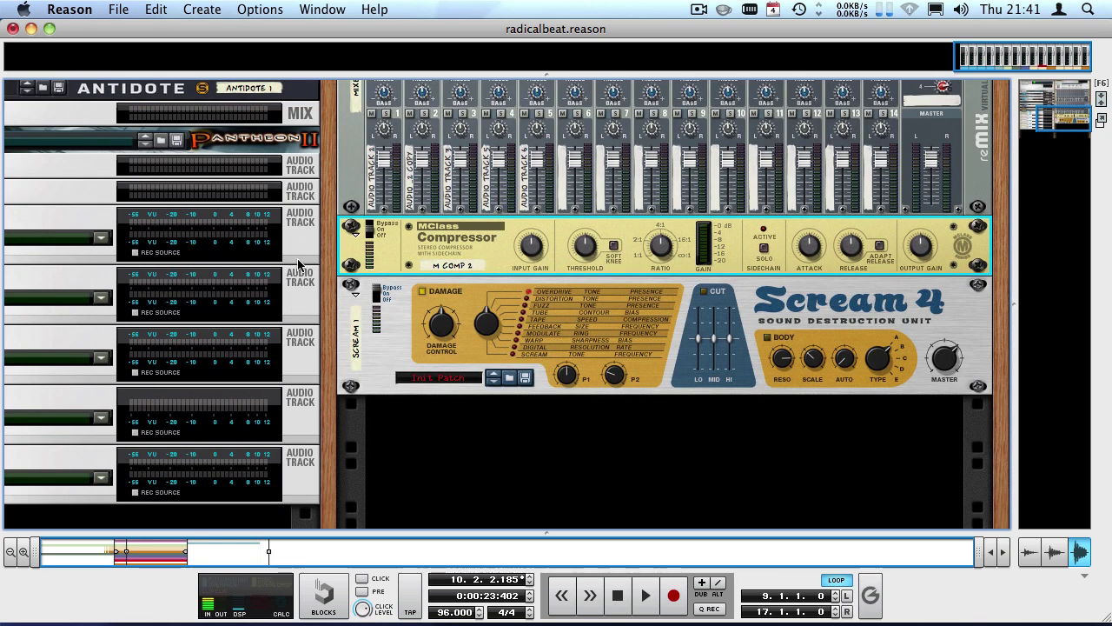
{"action": "scroll", "coordinate": [300, 284], "scroll_direction": "up", "scroll_amount": 6}
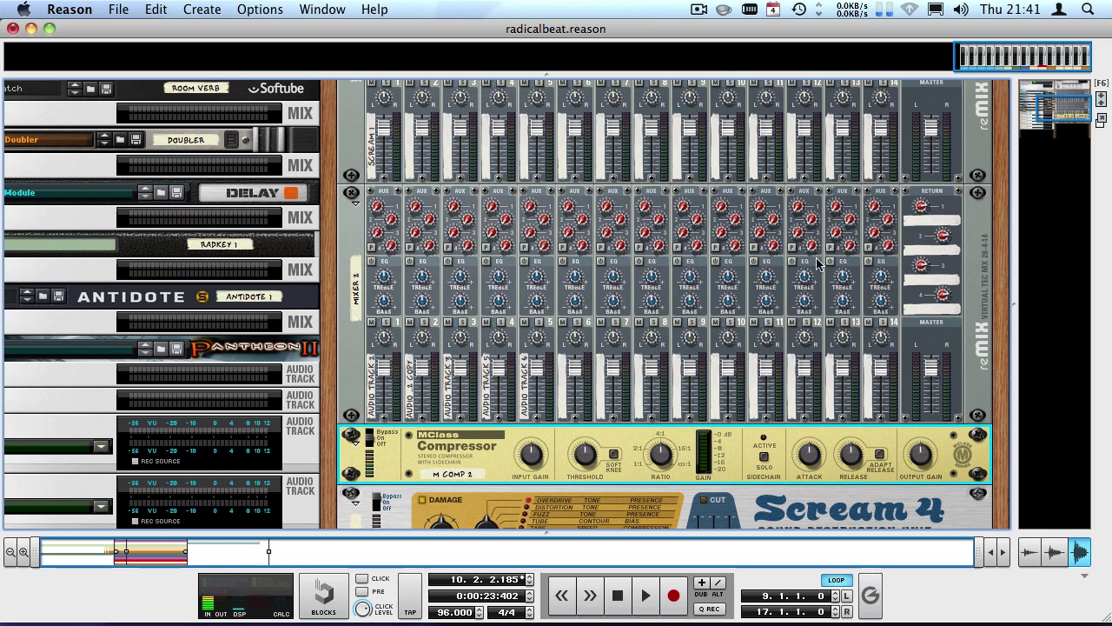
- Rename the second 14:2 mixer as Drums
{"action": "scroll", "coordinate": [817, 265], "scroll_direction": "up", "scroll_amount": 3}
{"action": "left_click", "coordinate": [372, 245]}
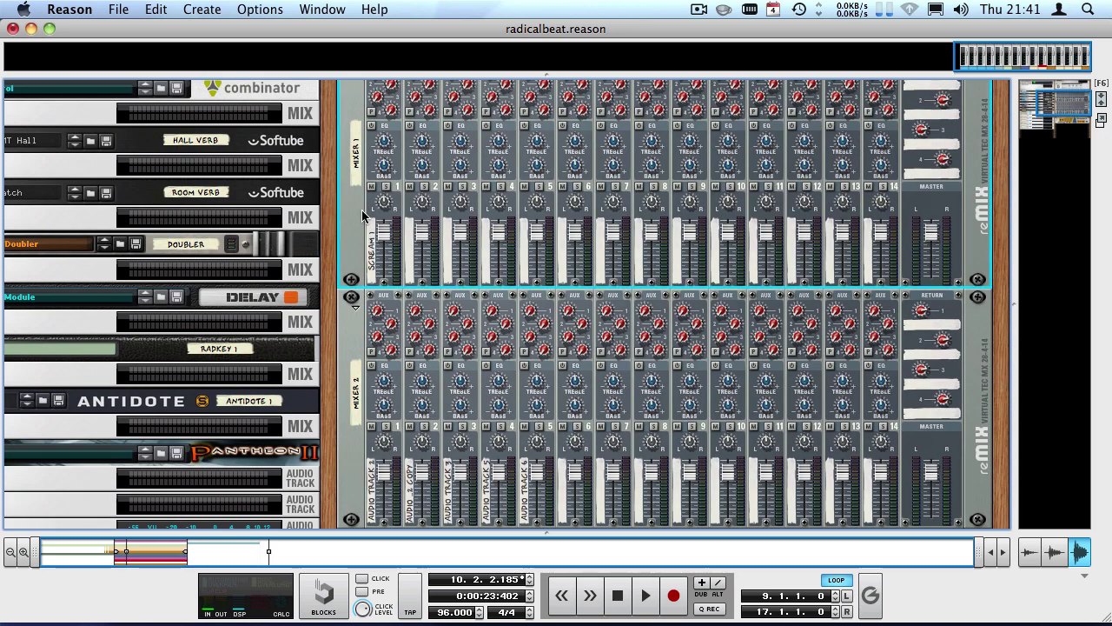
{"action": "double_click", "coordinate": [355, 380]}
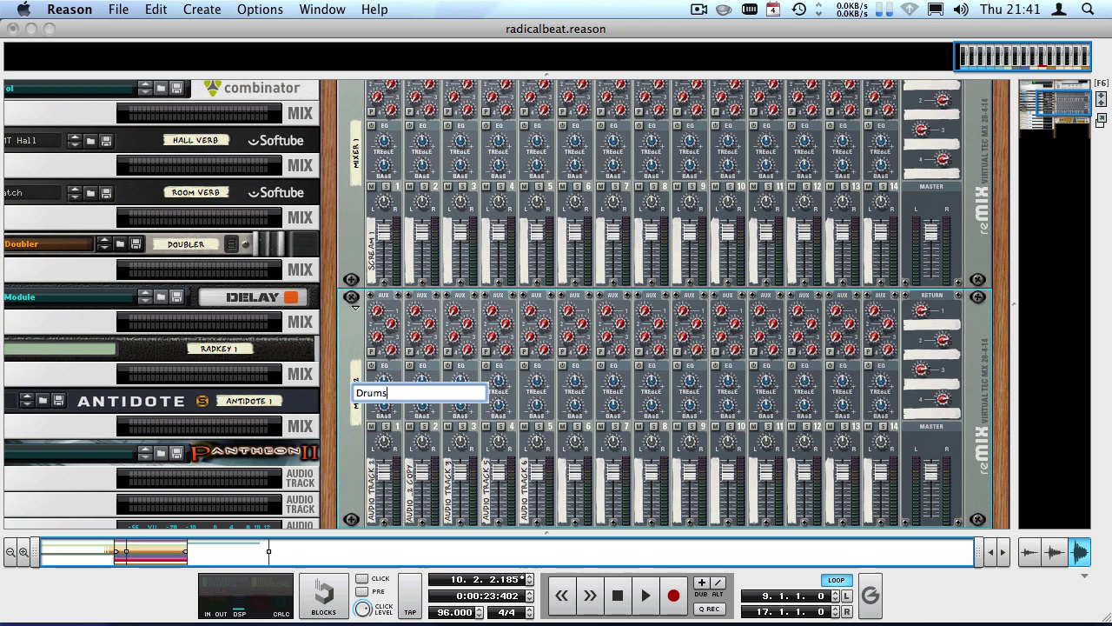
{"action": "key", "text": "Return"}
- Rename the Scream 4 below the drum compressor as Drums Bus Distortion
{"action": "scroll", "coordinate": [345, 296], "scroll_direction": "down", "scroll_amount": 5}
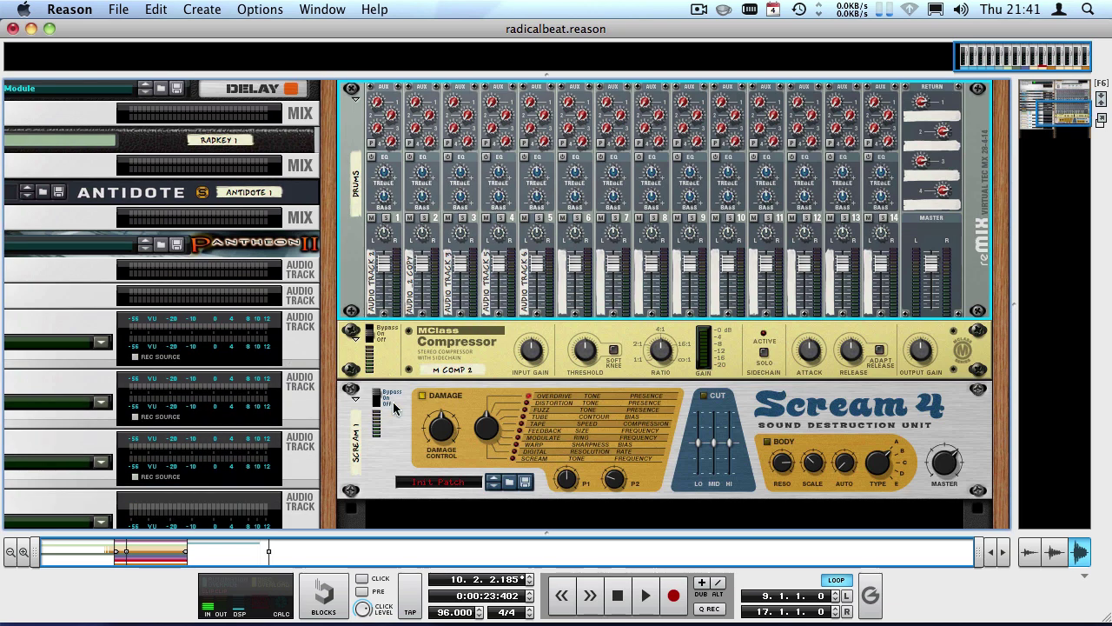
{"action": "left_click", "coordinate": [356, 439]}
{"action": "type", "text": "Drums dis"}
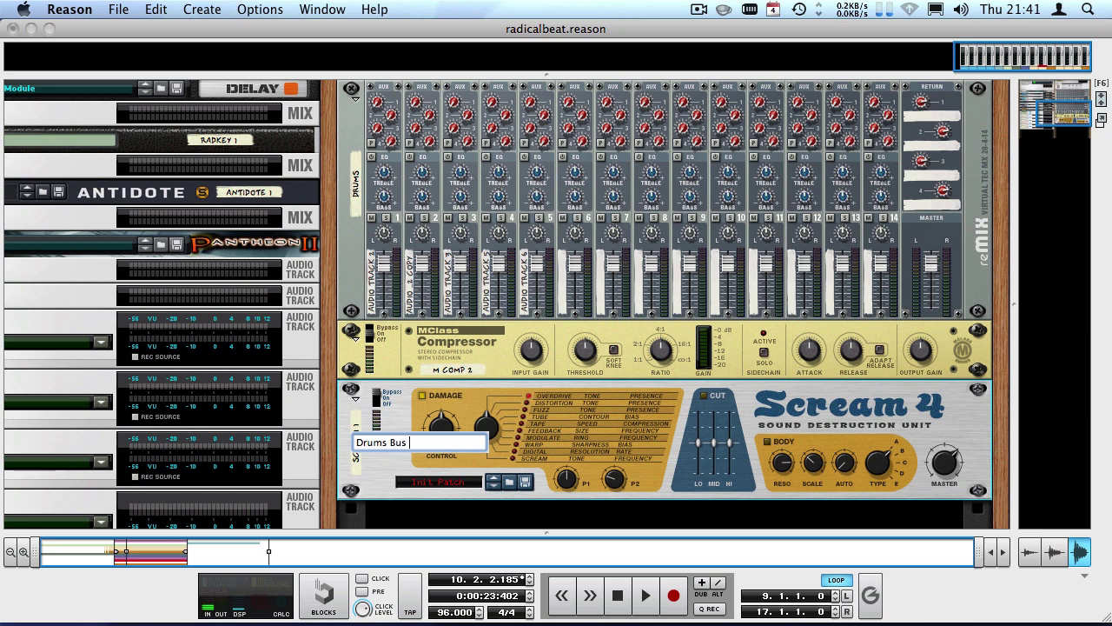
{"action": "type", "text": "Bus Distortion"}
{"action": "key", "text": "Return"}
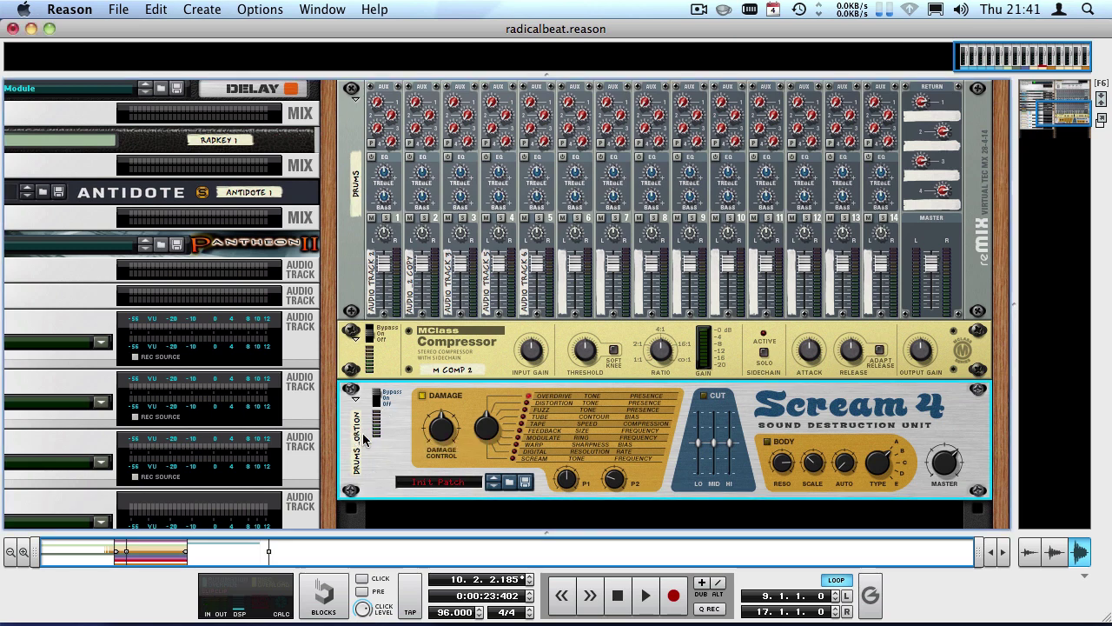
- Rename the first 14:2 mixer, directly below the mastering Combinator, as Main Mixer
{"action": "scroll", "coordinate": [487, 356], "scroll_direction": "up", "scroll_amount": 5}
{"action": "scroll", "coordinate": [405, 339], "scroll_direction": "down", "scroll_amount": 5}
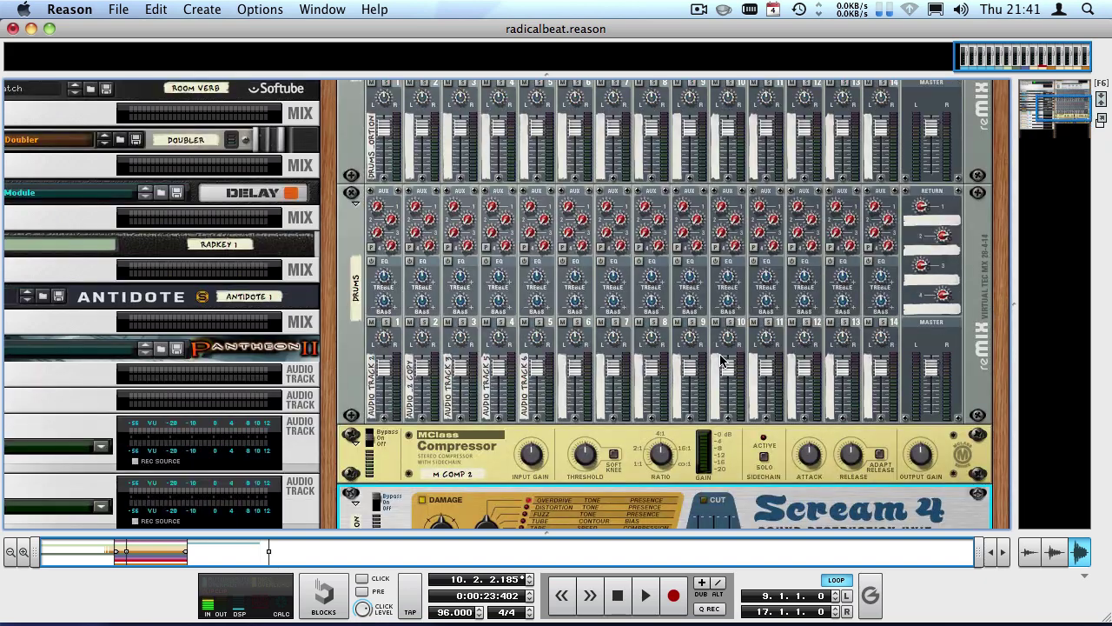
{"action": "scroll", "coordinate": [511, 287], "scroll_direction": "up", "scroll_amount": 5}
{"action": "scroll", "coordinate": [510, 283], "scroll_direction": "up", "scroll_amount": 2}
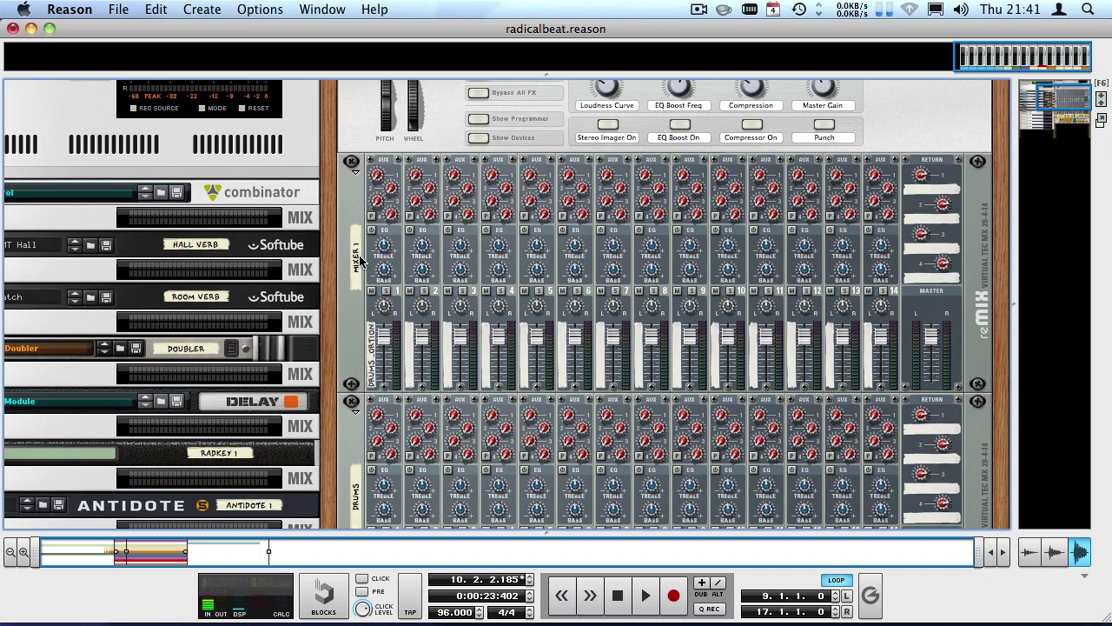
{"action": "double_click", "coordinate": [360, 261]}
{"action": "type", "text": "Main Ma"}
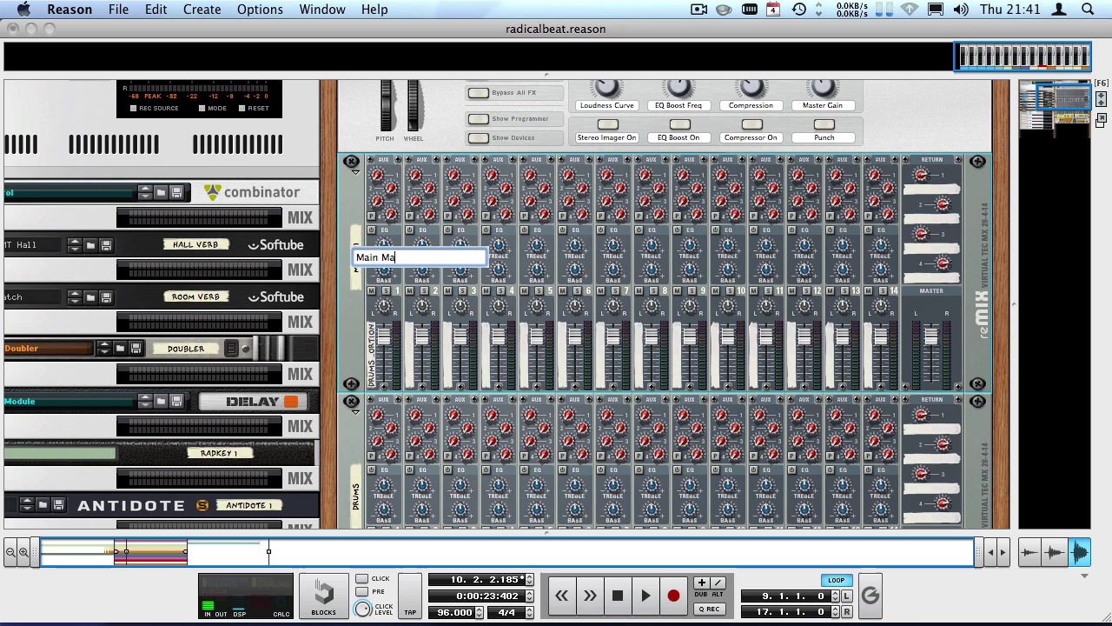
{"action": "type", "text": "ixer"}
{"action": "key", "text": "Return"}
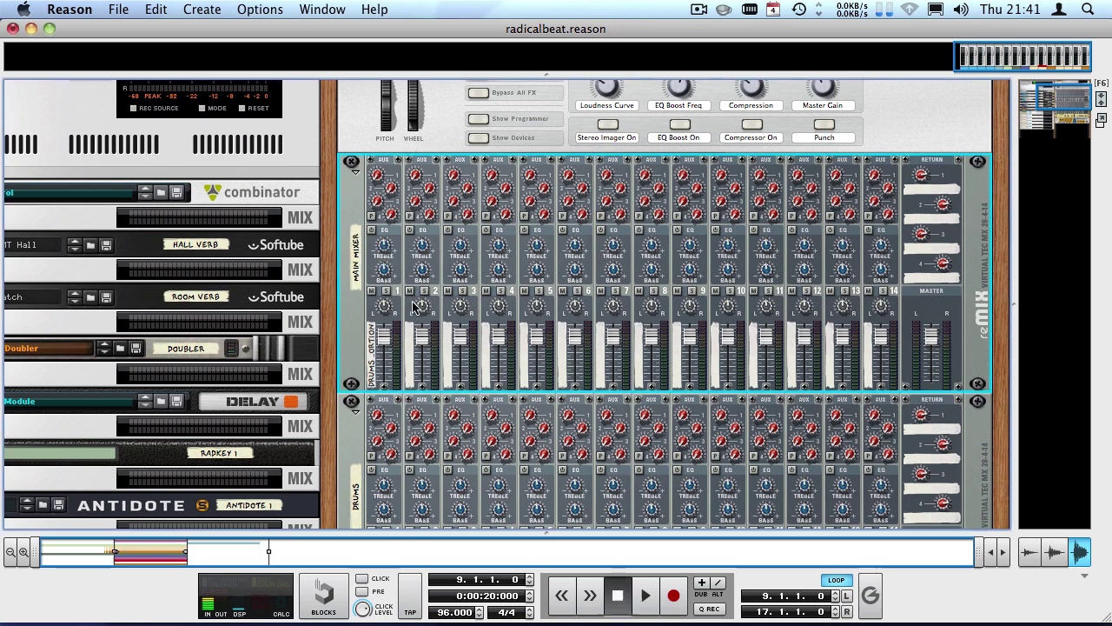
{"action": "key", "text": "space"}
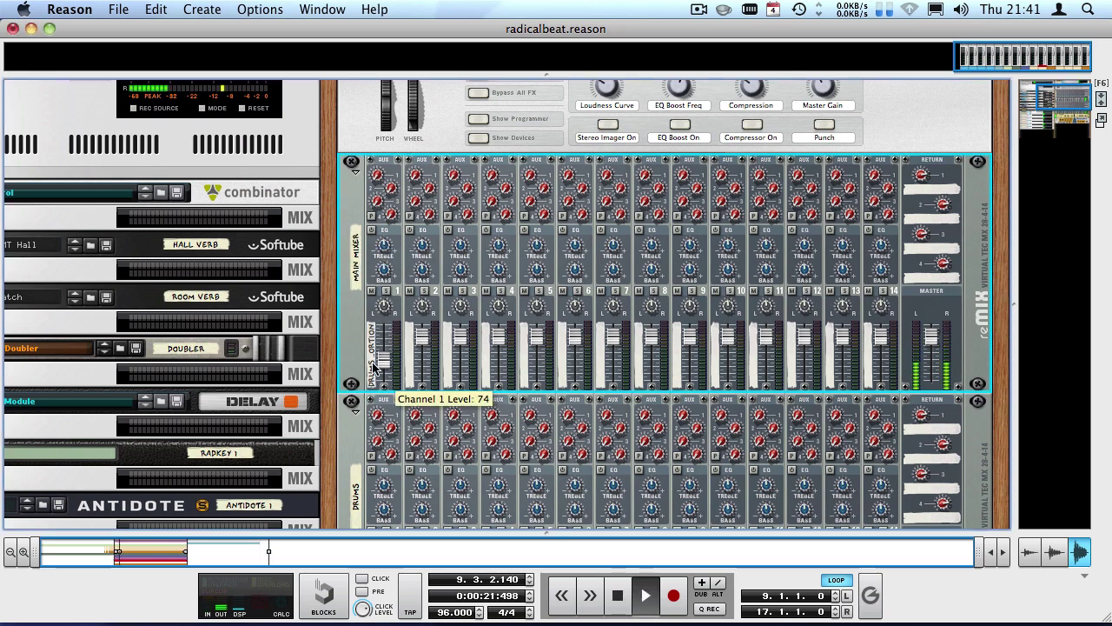
{"action": "left_click_drag", "start_coordinate": [369, 350], "coordinate": [378, 346]}
{"action": "key", "text": "space"}
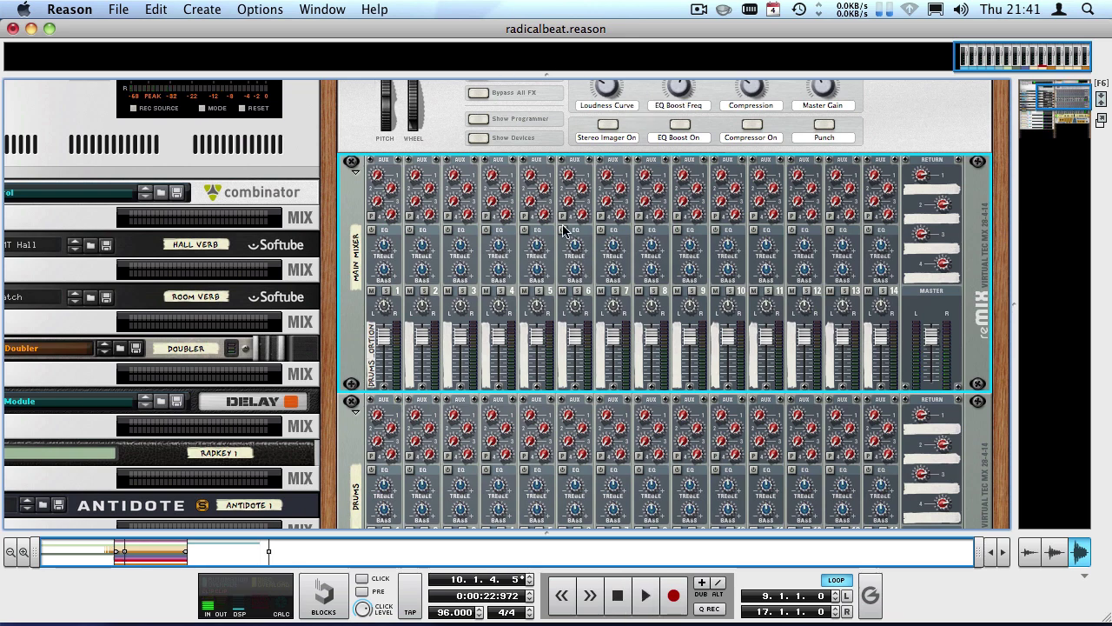
- Adjust the input gain, ratio, attack and release of the drum bus MClass Compressor while the loop plays
{"action": "scroll", "coordinate": [552, 237], "scroll_direction": "down", "scroll_amount": 6}
{"action": "key", "text": "shift+Return"}
{"action": "key", "text": "space"}
{"action": "left_click", "coordinate": [554, 360]}
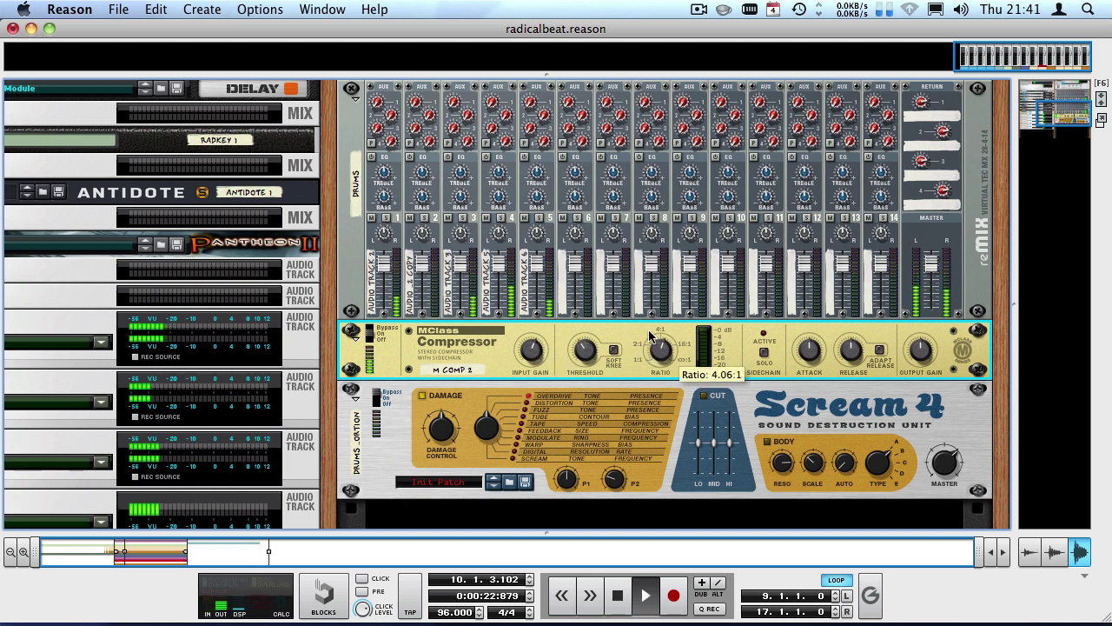
{"action": "left_click_drag", "start_coordinate": [649, 335], "coordinate": [628, 316]}
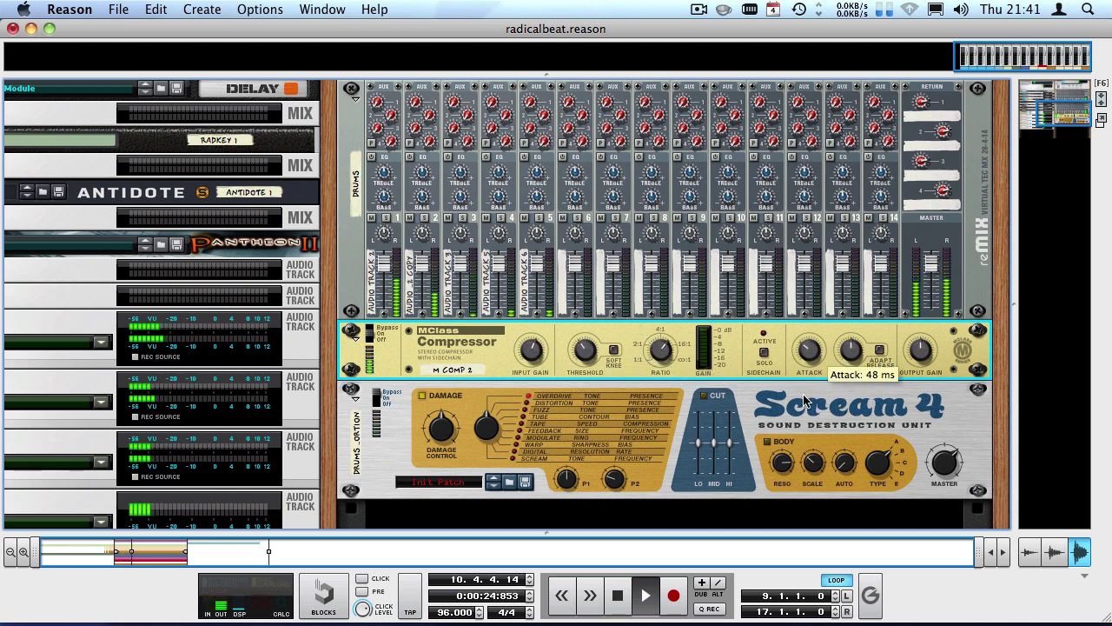
{"action": "left_click_drag", "start_coordinate": [850, 346], "coordinate": [849, 379]}
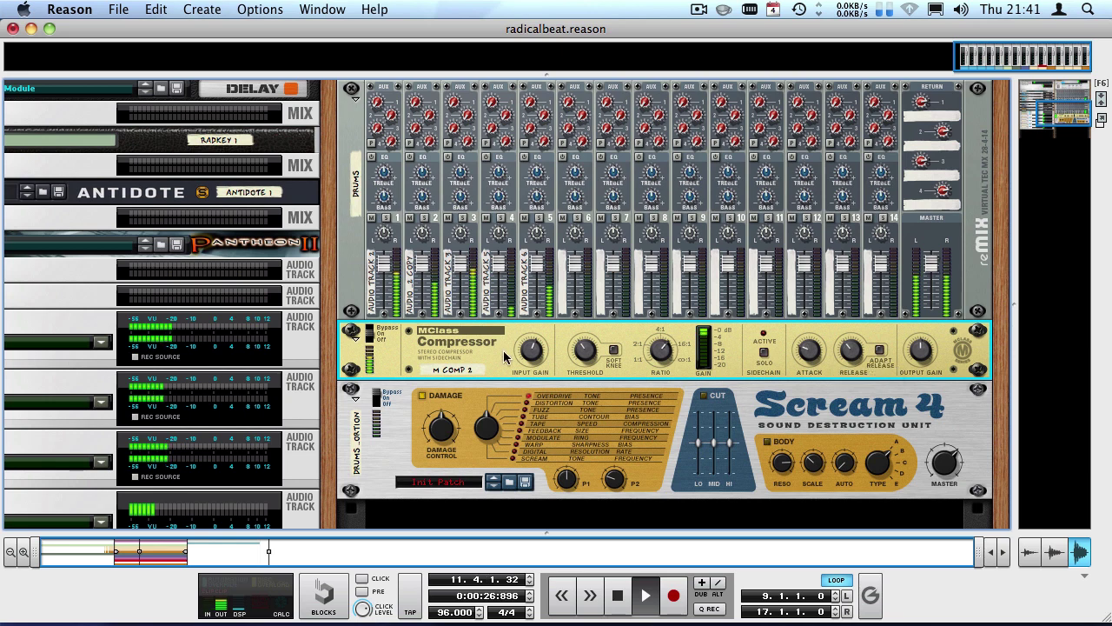
- Set the Scream 4's damage type to Tape, raise Damage Control to about 89 and adjust parameters 1 and 2
{"action": "left_click", "coordinate": [531, 428]}
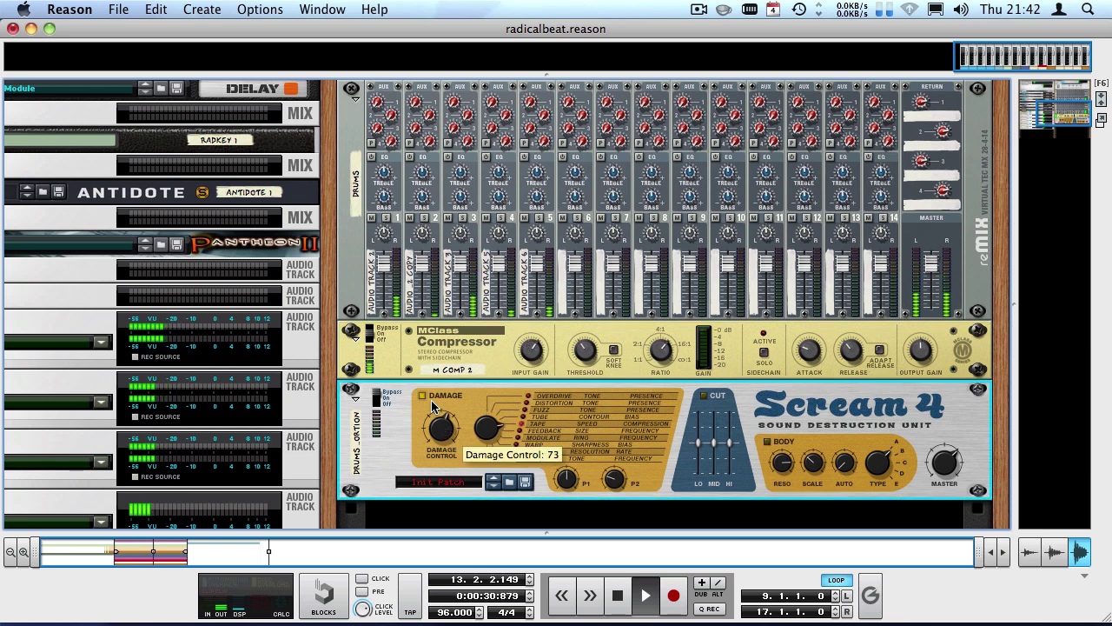
{"action": "left_click_drag", "start_coordinate": [435, 415], "coordinate": [432, 379]}
{"action": "left_click", "coordinate": [373, 397]}
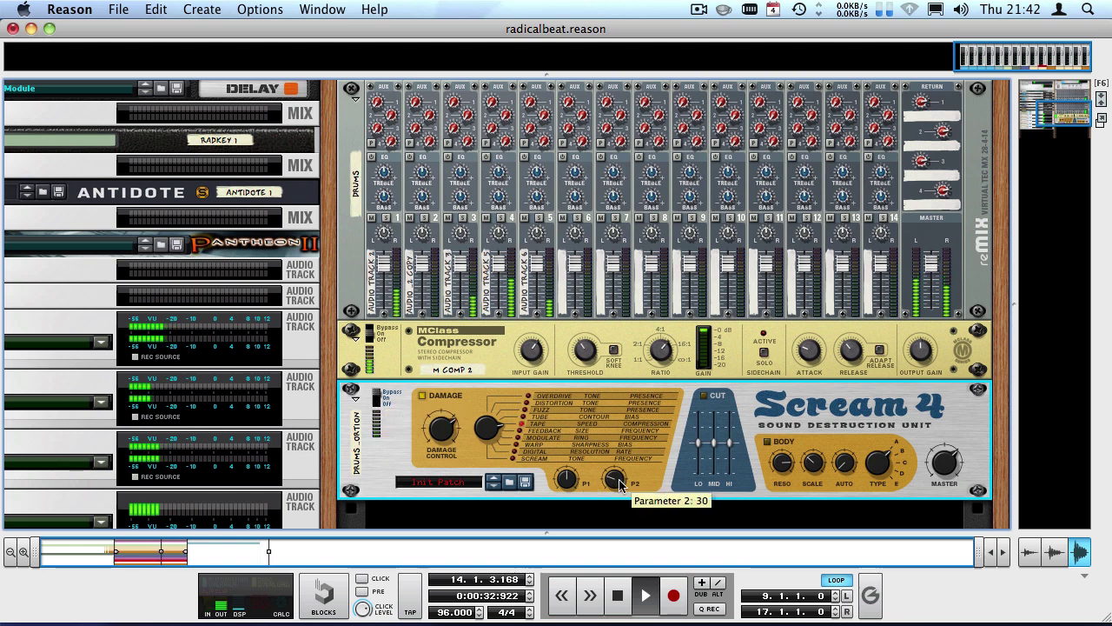
{"action": "left_click_drag", "start_coordinate": [613, 475], "coordinate": [599, 365]}
{"action": "left_click_drag", "start_coordinate": [567, 474], "coordinate": [536, 412]}
{"action": "left_click_drag", "start_coordinate": [437, 429], "coordinate": [423, 412]}
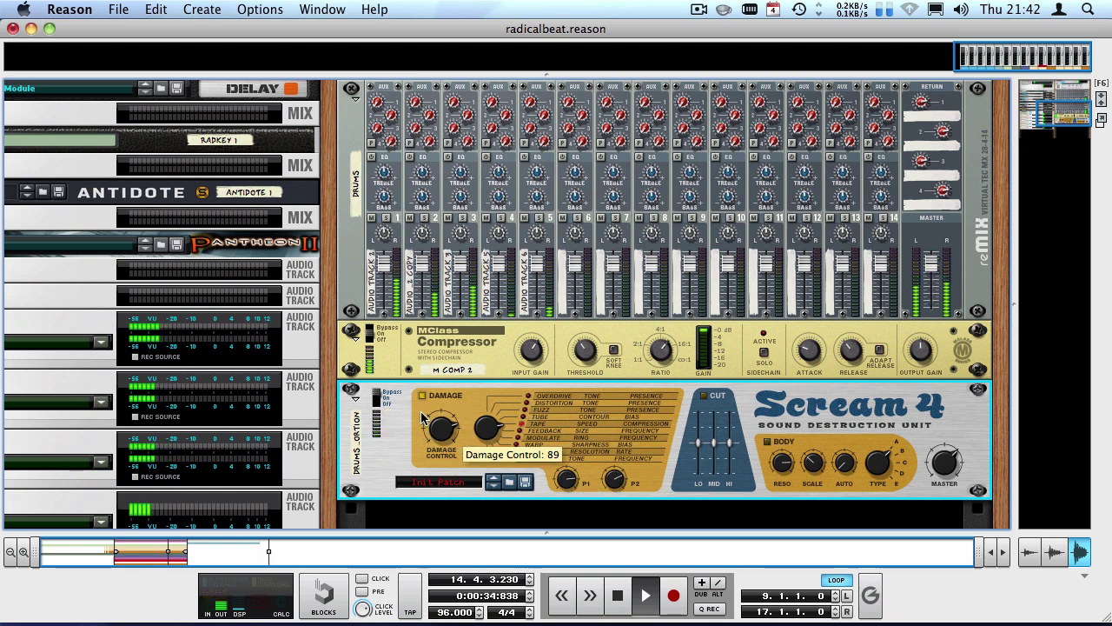
{"action": "left_click_drag", "start_coordinate": [614, 477], "coordinate": [612, 520]}
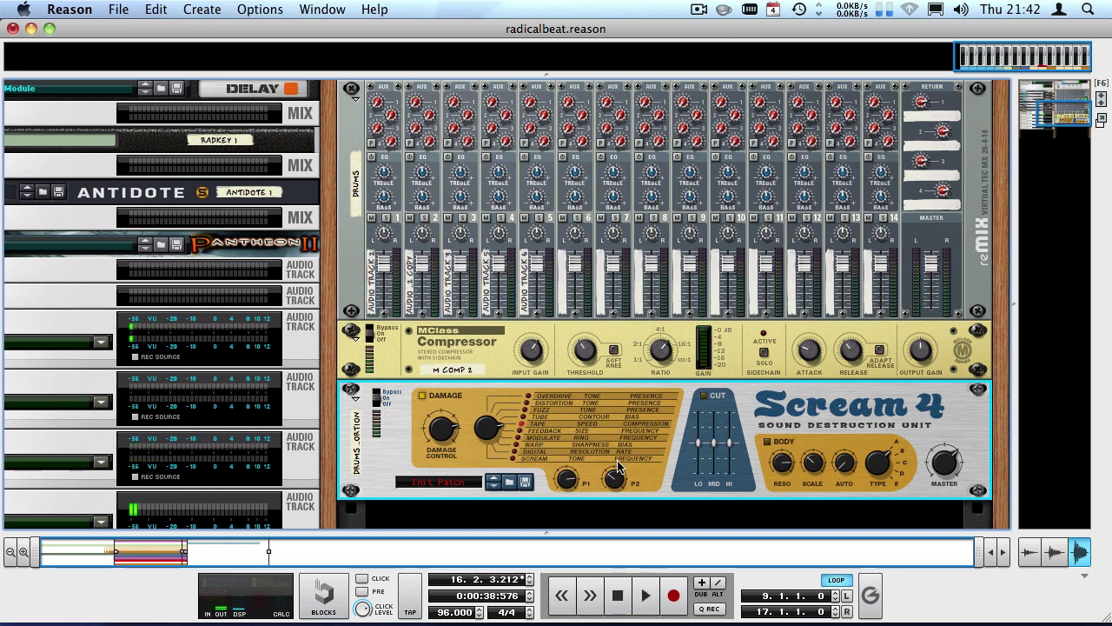
{"action": "key", "text": "space"}
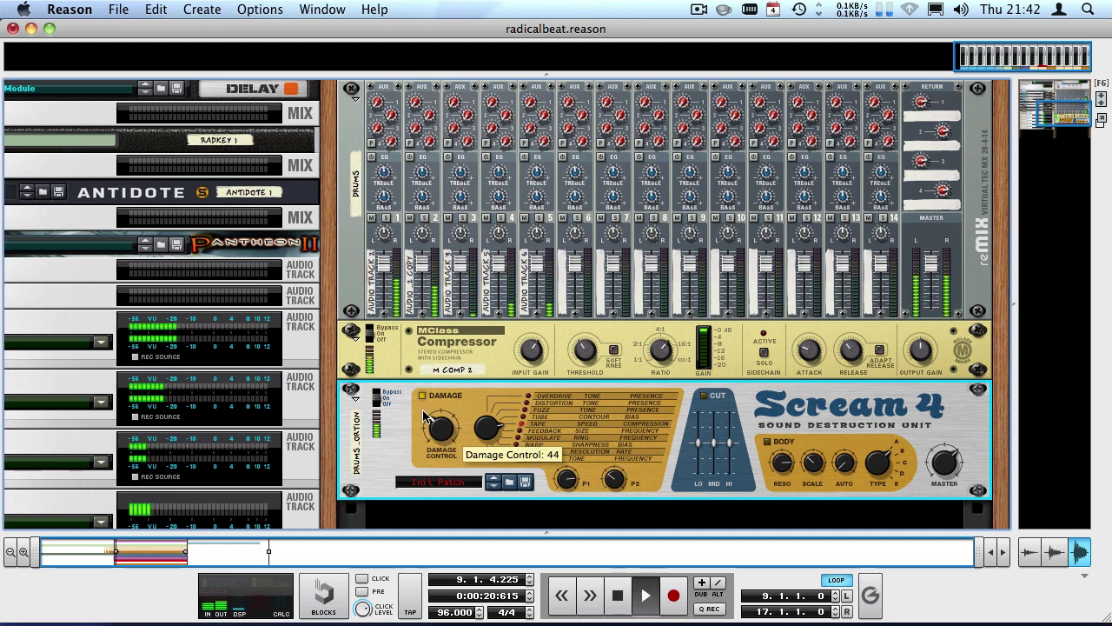
{"action": "scroll", "coordinate": [421, 388], "scroll_direction": "up", "scroll_amount": 6}
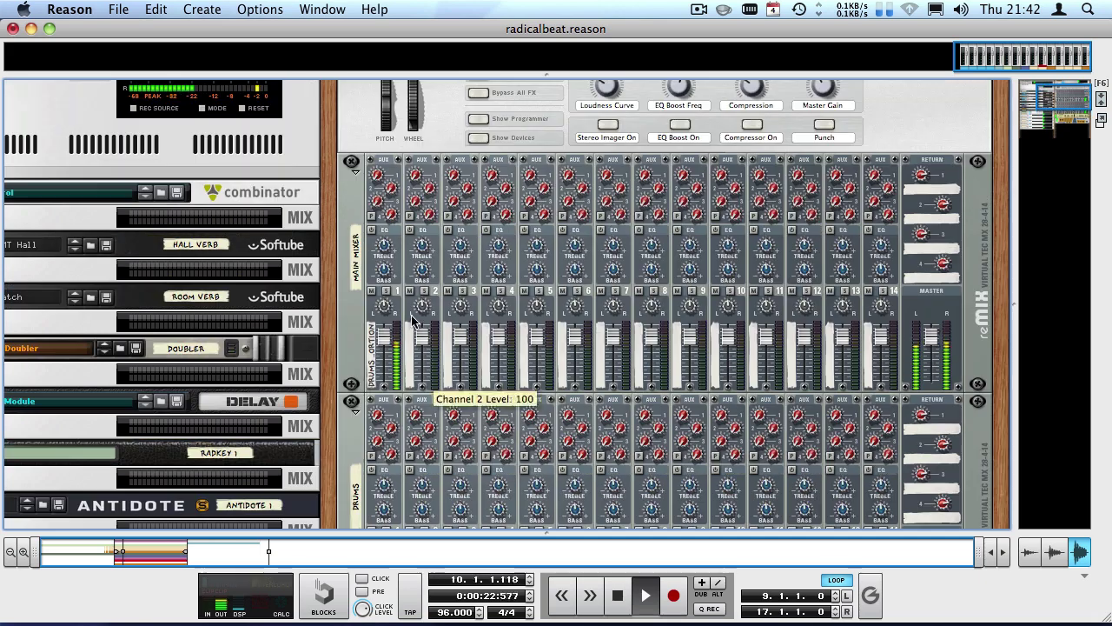
{"action": "left_click_drag", "start_coordinate": [382, 340], "coordinate": [382, 348]}
{"action": "key", "text": "space"}
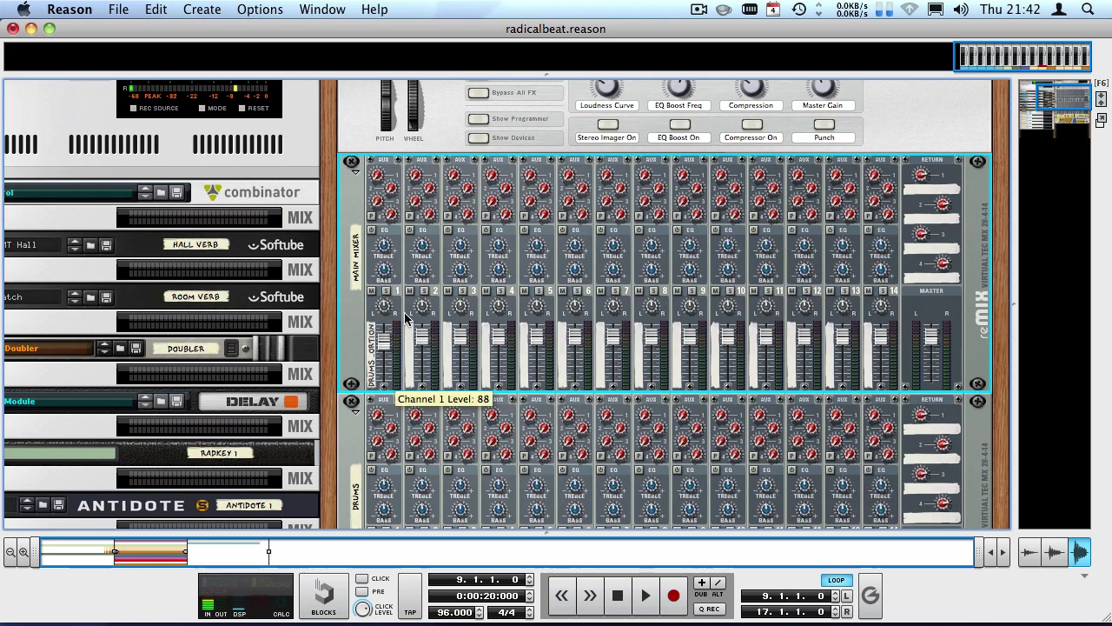
{"action": "scroll", "coordinate": [434, 330], "scroll_direction": "down", "scroll_amount": 5}
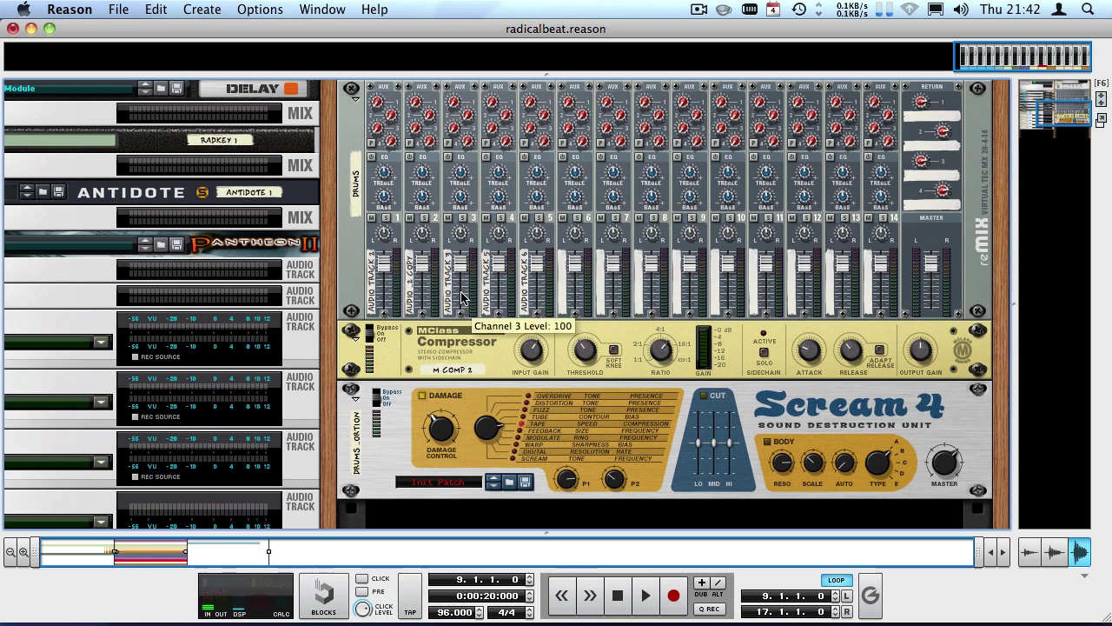
{"action": "scroll", "coordinate": [470, 295], "scroll_direction": "up", "scroll_amount": 2}
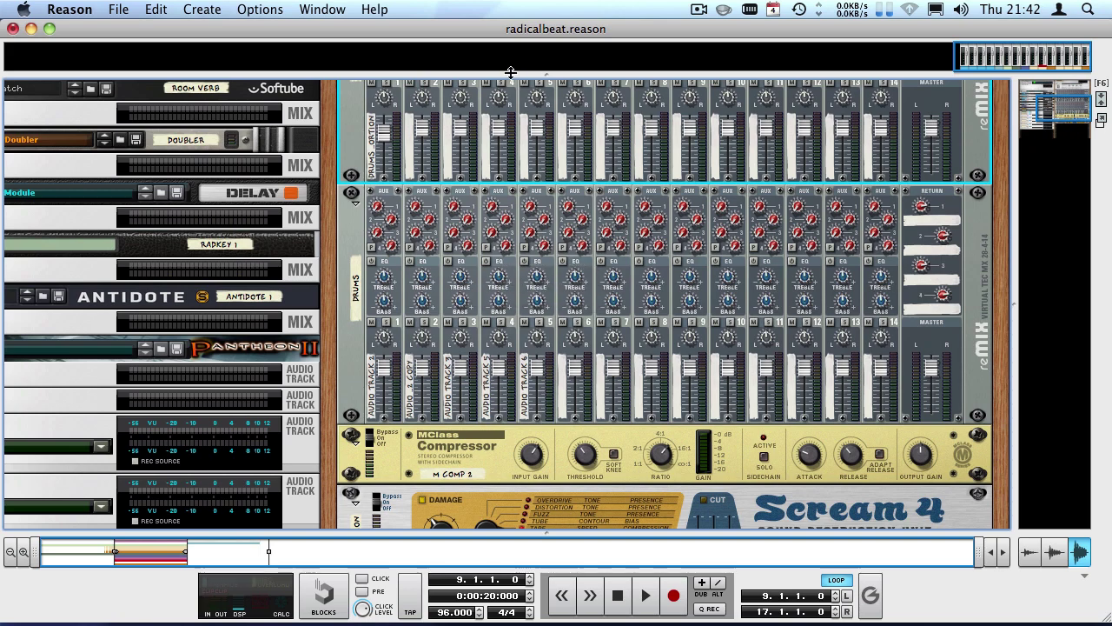
{"action": "left_click_drag", "start_coordinate": [511, 75], "coordinate": [493, 55]}
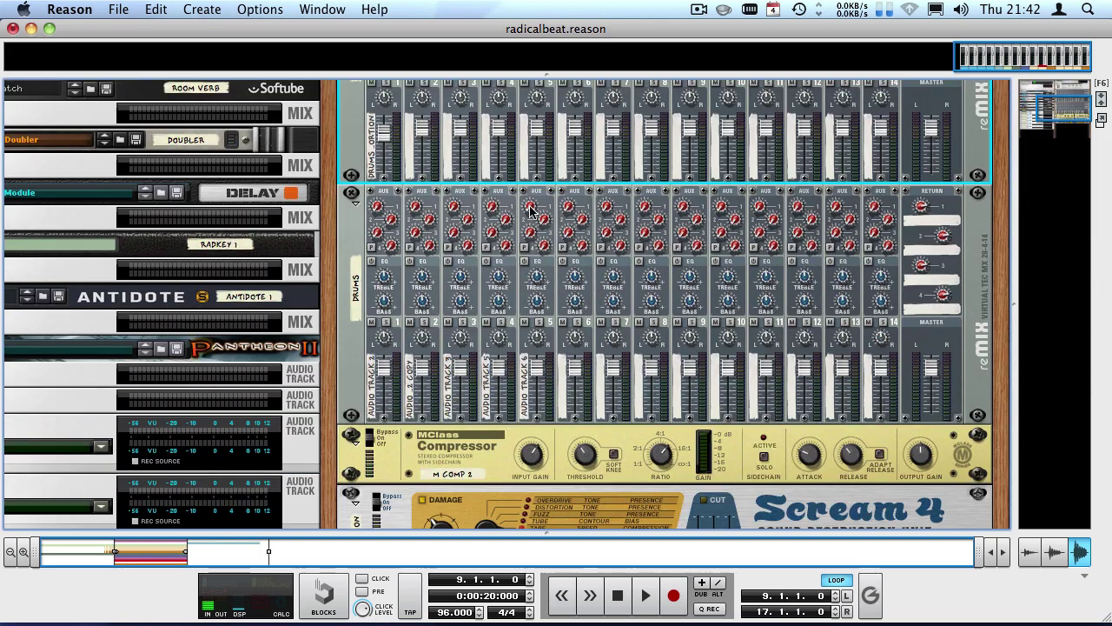
{"action": "scroll", "coordinate": [533, 214], "scroll_direction": "down", "scroll_amount": 6}
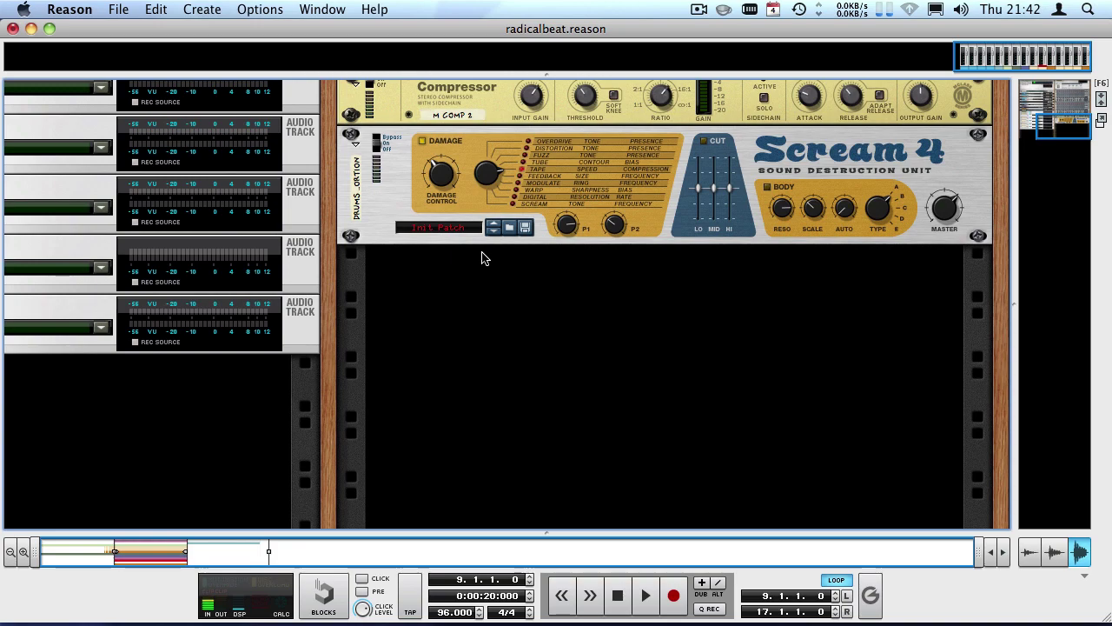
{"action": "scroll", "coordinate": [439, 193], "scroll_direction": "up", "scroll_amount": 5}
{"action": "scroll", "coordinate": [426, 209], "scroll_direction": "down", "scroll_amount": 4}
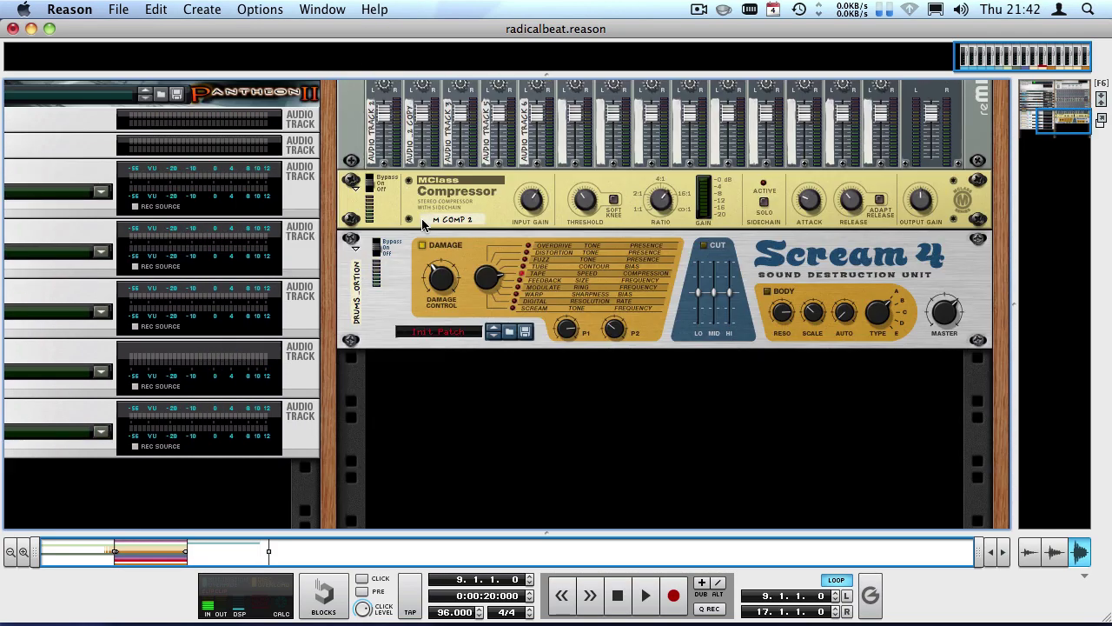
{"action": "scroll", "coordinate": [504, 224], "scroll_direction": "up", "scroll_amount": 2}
{"action": "mouse_move", "coordinate": [1058, 104]}
{"action": "left_mouse_down"}
{"action": "mouse_move", "coordinate": [1027, 92]}
{"action": "mouse_move", "coordinate": [1019, 124]}
{"action": "mouse_move", "coordinate": [1042, 111]}
{"action": "mouse_move", "coordinate": [1041, 98]}
{"action": "mouse_move", "coordinate": [1015, 118]}
{"action": "mouse_move", "coordinate": [1057, 107]}
{"action": "left_mouse_up"}
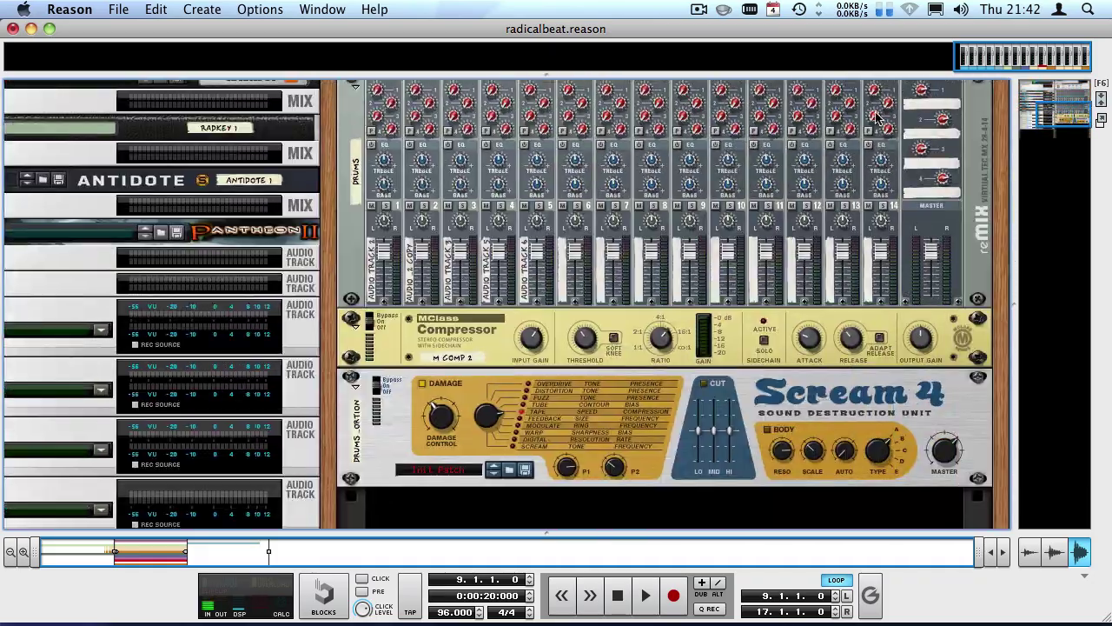
{"action": "scroll", "coordinate": [772, 158], "scroll_direction": "up", "scroll_amount": 3}
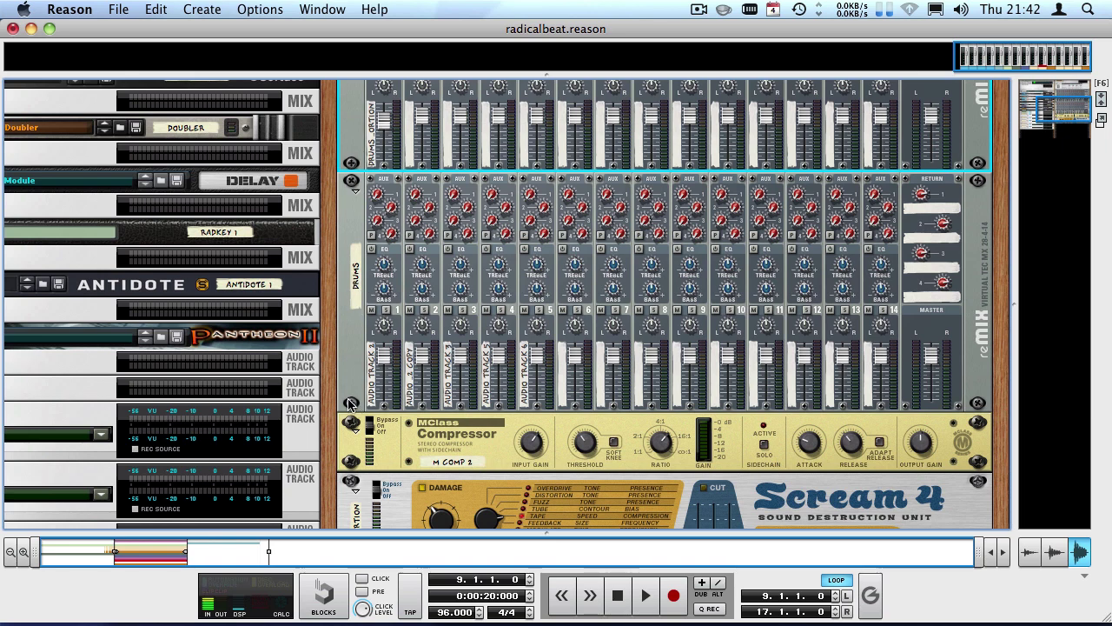
{"action": "scroll", "coordinate": [345, 390], "scroll_direction": "up", "scroll_amount": 2}
{"action": "scroll", "coordinate": [345, 387], "scroll_direction": "down", "scroll_amount": 2}
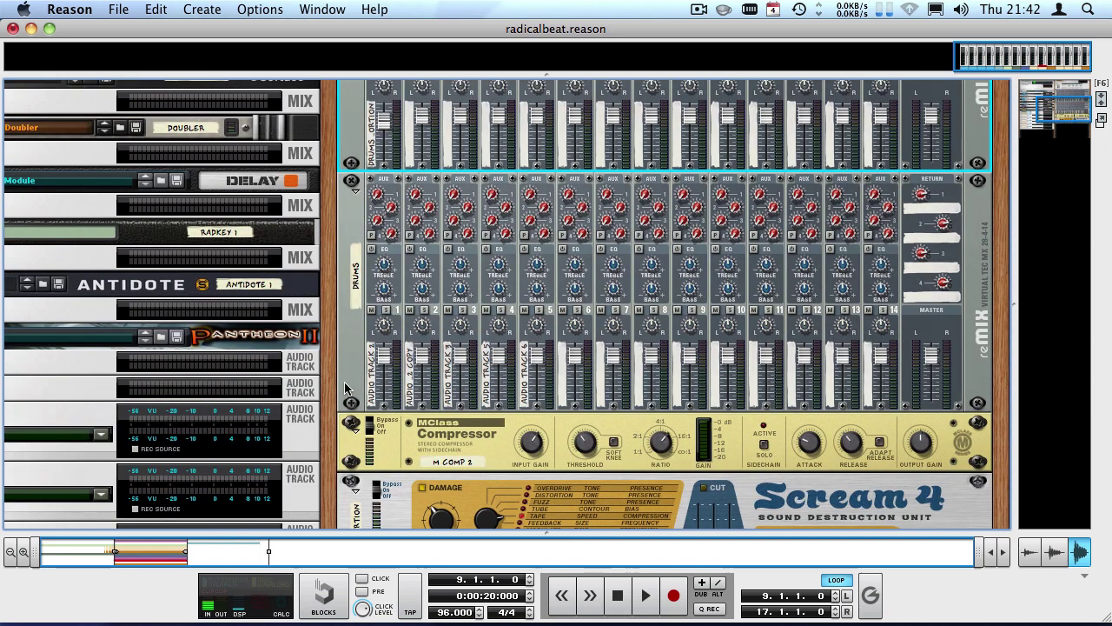
{"action": "scroll", "coordinate": [345, 388], "scroll_direction": "down", "scroll_amount": 3}
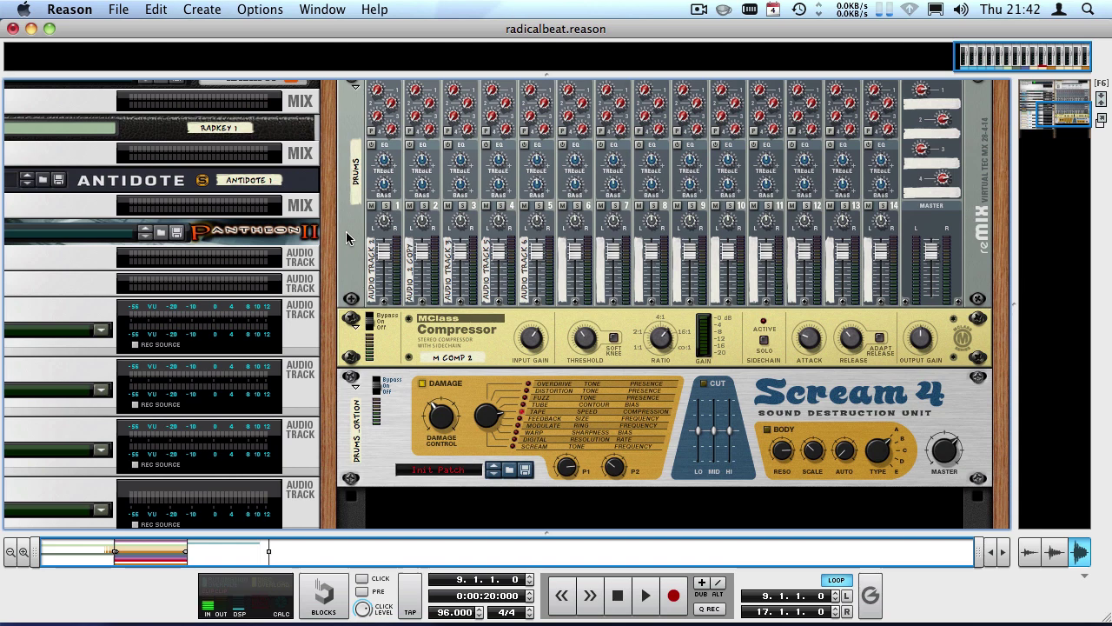
{"action": "scroll", "coordinate": [420, 181], "scroll_direction": "up", "scroll_amount": 3}
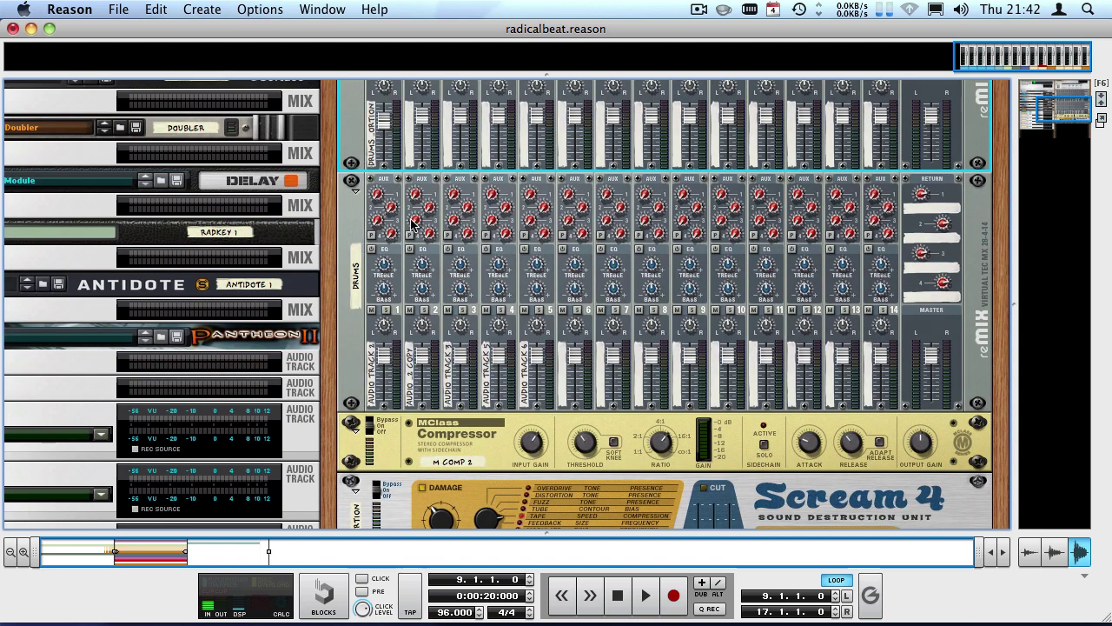
- Select the Drums mixer and review it together with the MClass Compressor and Scream 4 beneath it
{"action": "left_click", "coordinate": [346, 265]}
{"action": "scroll", "coordinate": [367, 304], "scroll_direction": "down", "scroll_amount": 3}
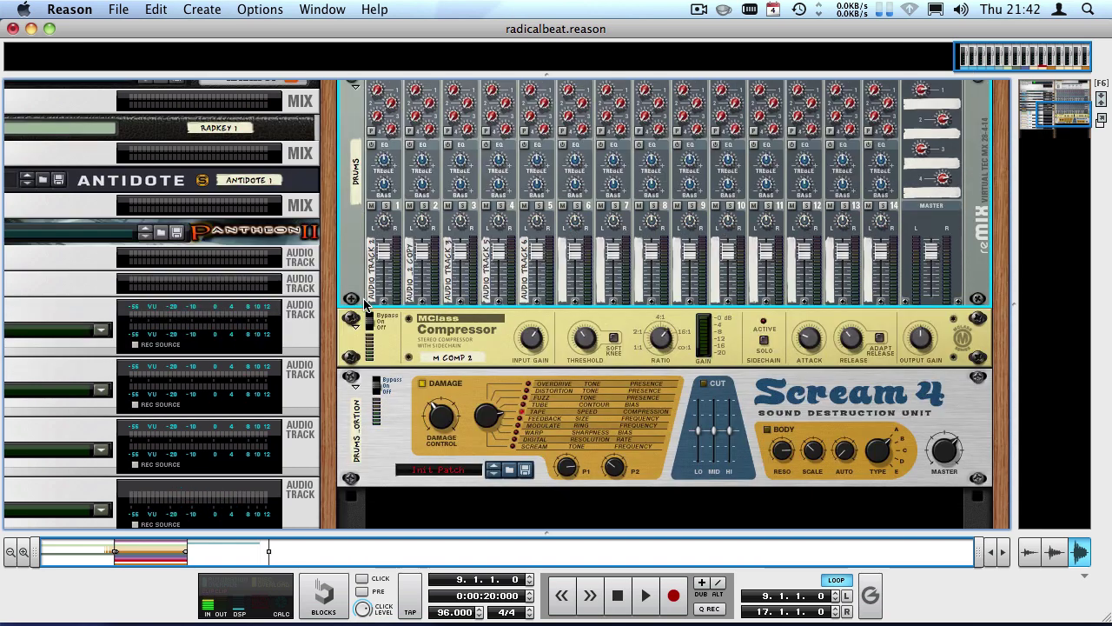
{"action": "scroll", "coordinate": [358, 286], "scroll_direction": "up", "scroll_amount": 3}
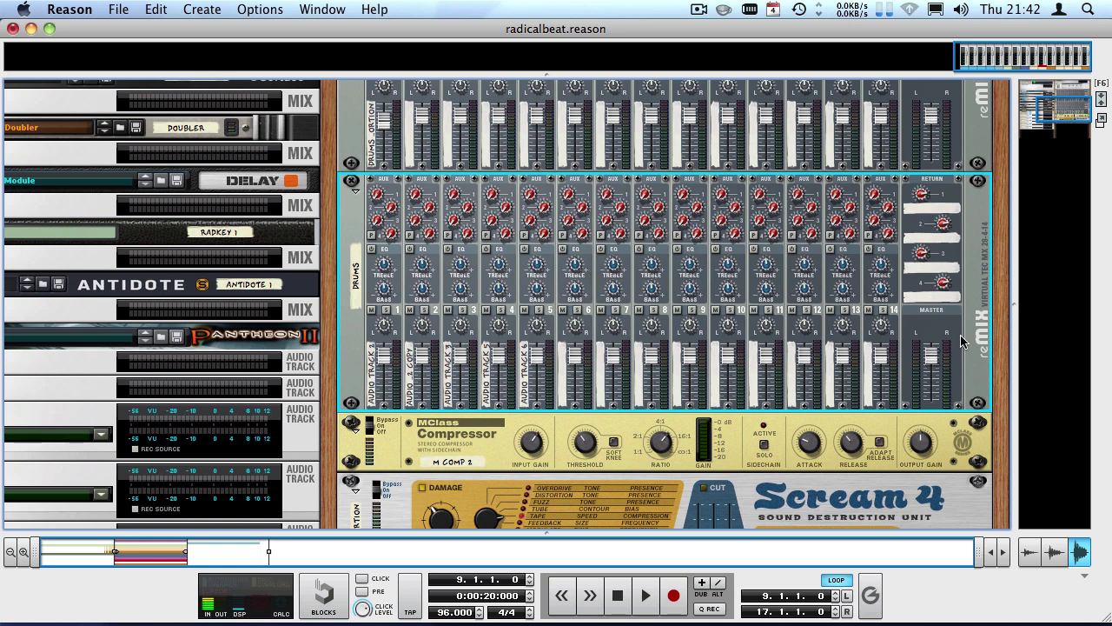
{"action": "left_click_drag", "start_coordinate": [1000, 513], "coordinate": [980, 443]}
{"action": "scroll", "coordinate": [981, 443], "scroll_direction": "down", "scroll_amount": 1}
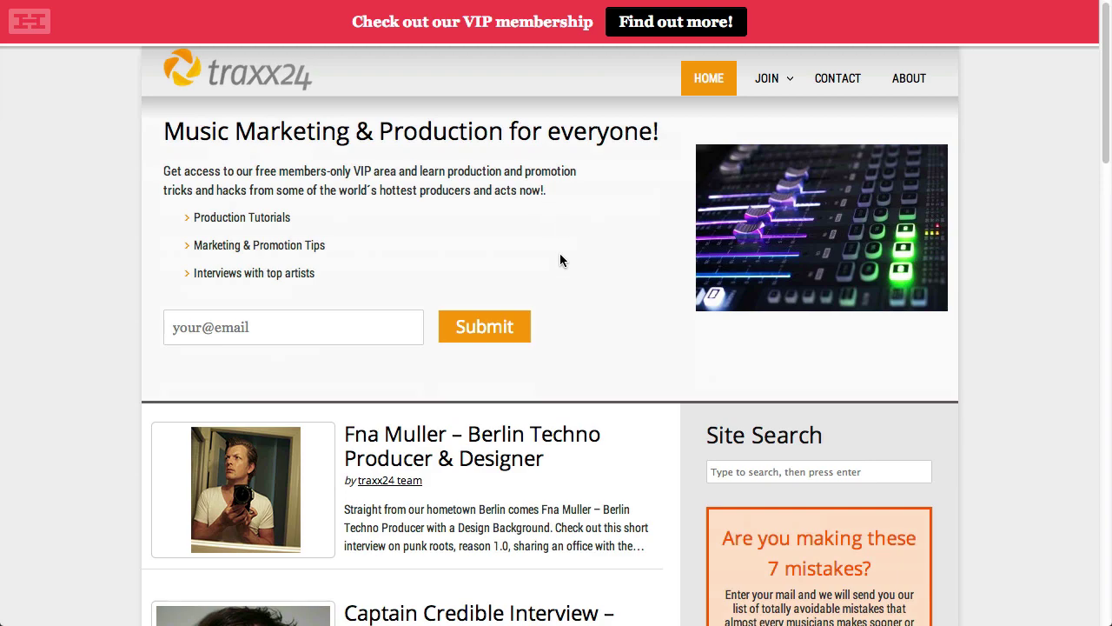
- Look through the traxx24 website's home page, including its article list, email sign-up boxes, guest post information and categories
{"action": "scroll", "coordinate": [584, 186], "scroll_direction": "down", "scroll_amount": 5}
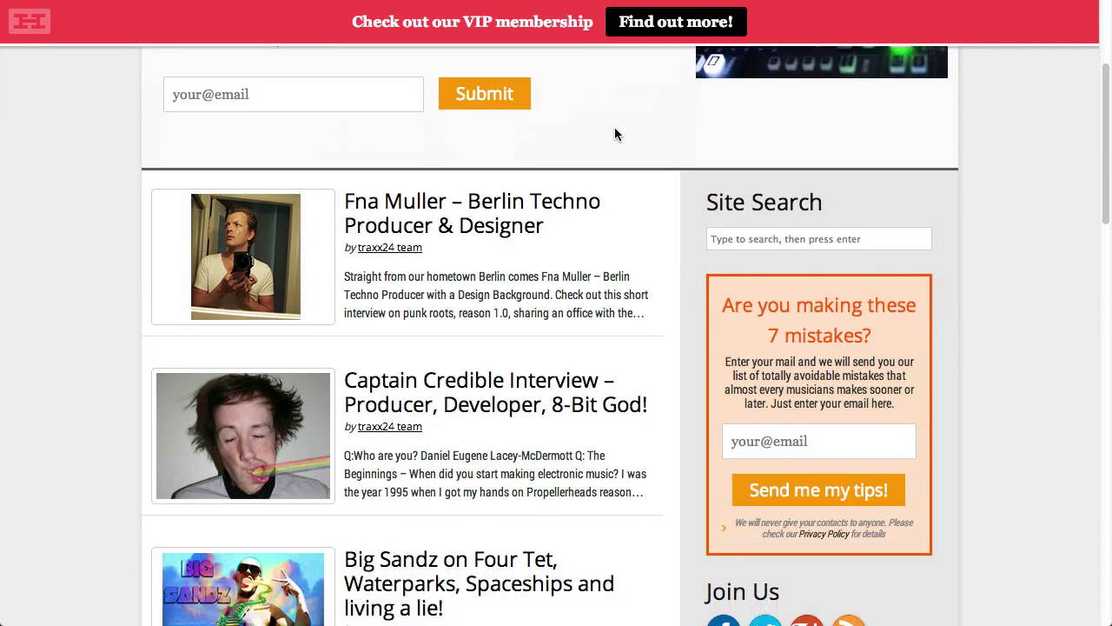
{"action": "scroll", "coordinate": [615, 133], "scroll_direction": "down", "scroll_amount": 1}
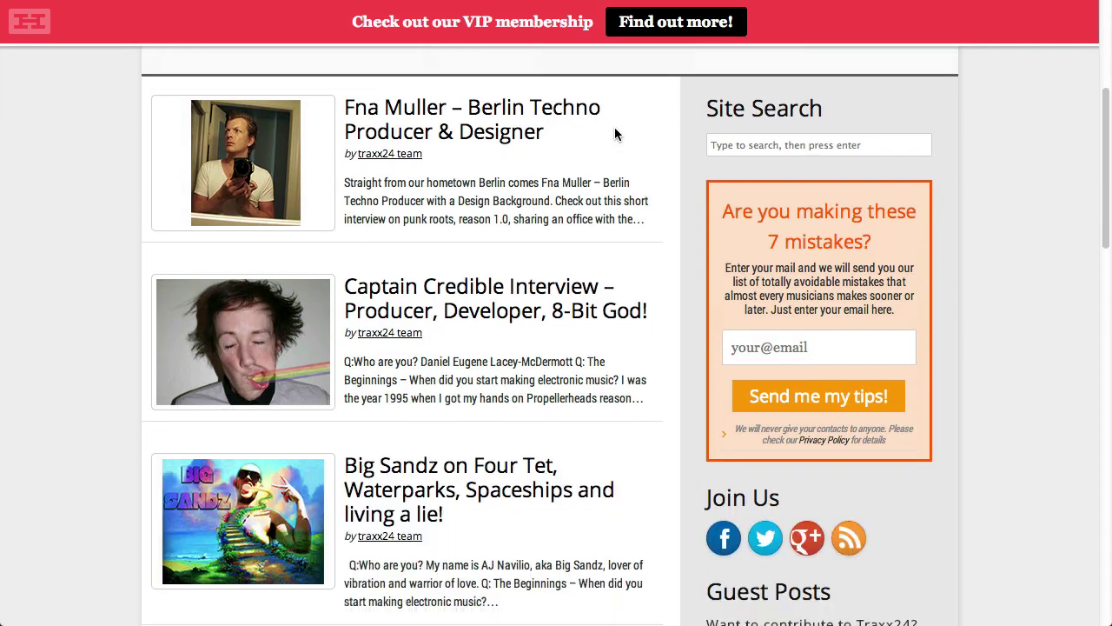
{"action": "scroll", "coordinate": [615, 133], "scroll_direction": "down", "scroll_amount": 6}
{"action": "scroll", "coordinate": [596, 235], "scroll_direction": "up", "scroll_amount": 1}
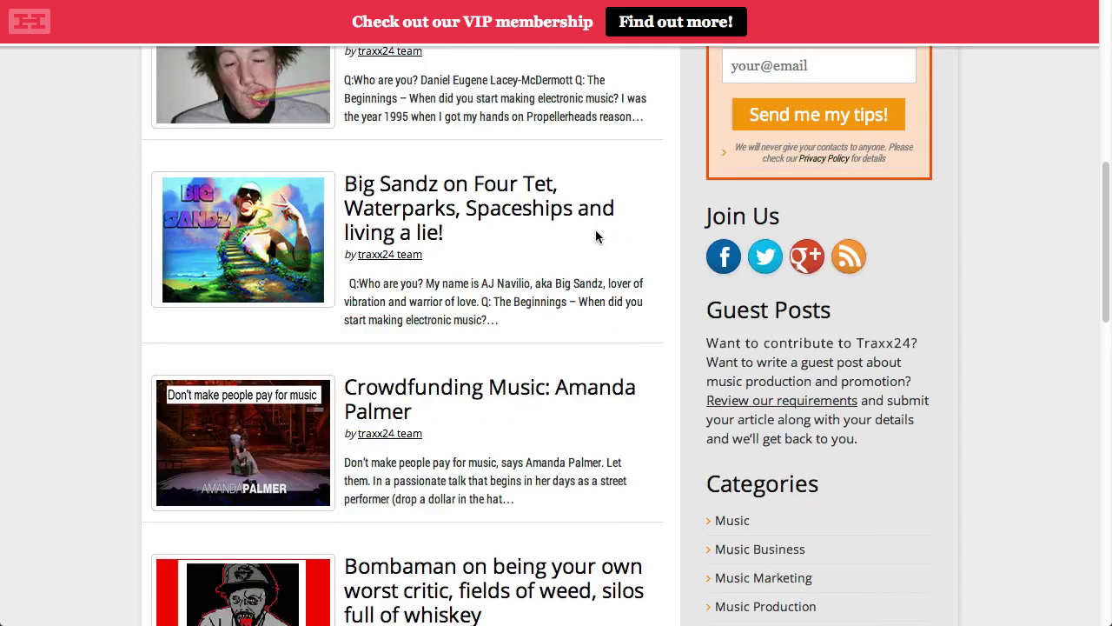
{"action": "scroll", "coordinate": [596, 236], "scroll_direction": "down", "scroll_amount": 1}
{"action": "scroll", "coordinate": [596, 235], "scroll_direction": "down", "scroll_amount": 1}
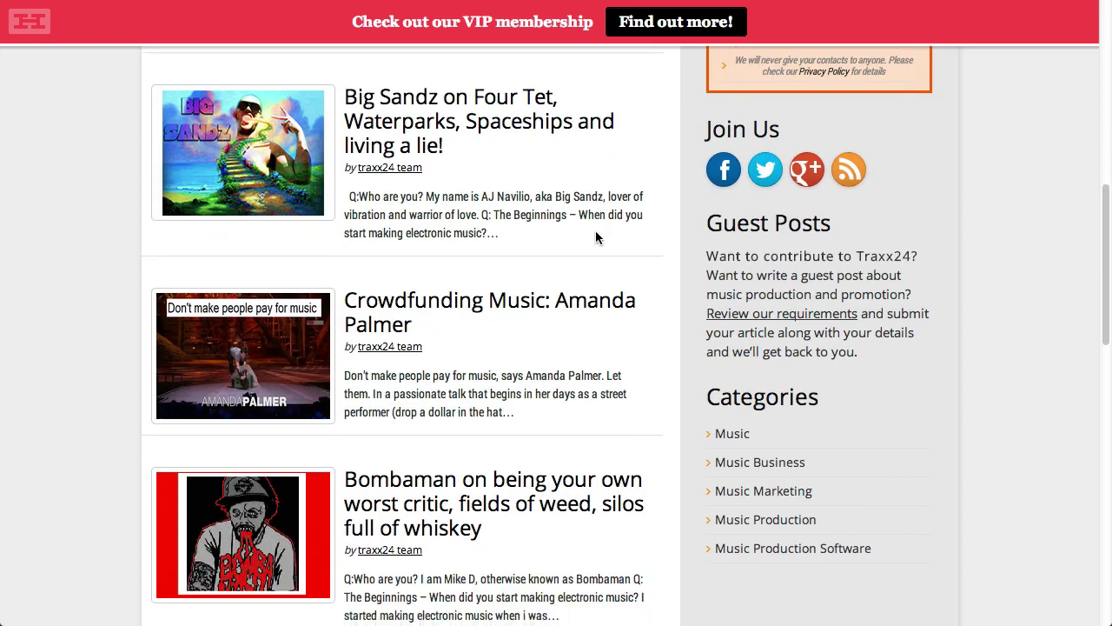
{"action": "scroll", "coordinate": [475, 284], "scroll_direction": "down", "scroll_amount": 1}
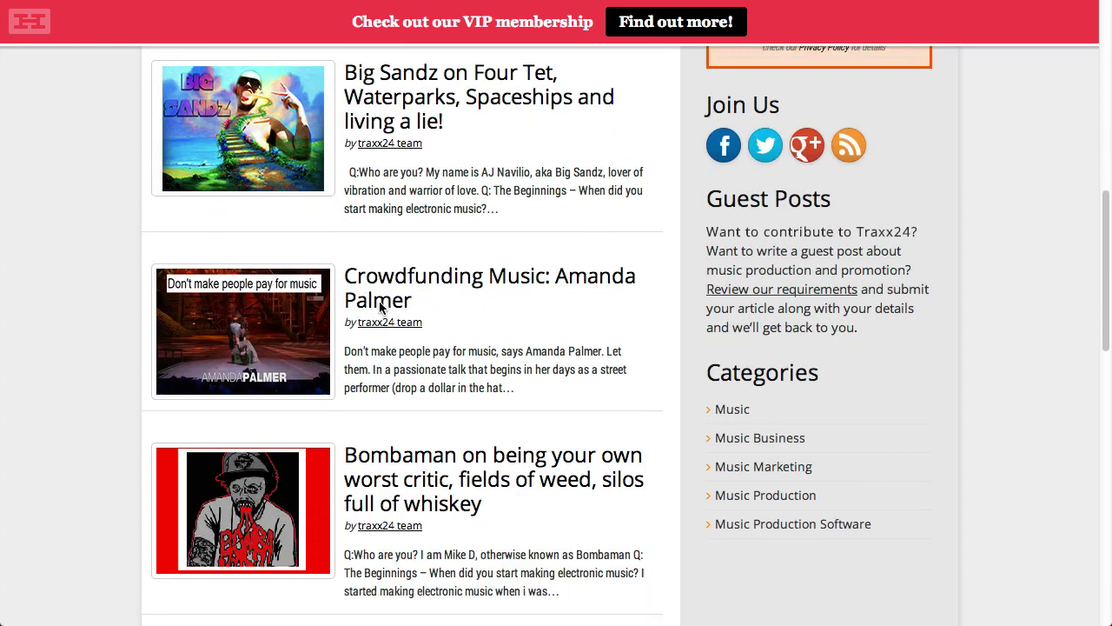
{"action": "scroll", "coordinate": [354, 291], "scroll_direction": "down", "scroll_amount": 5}
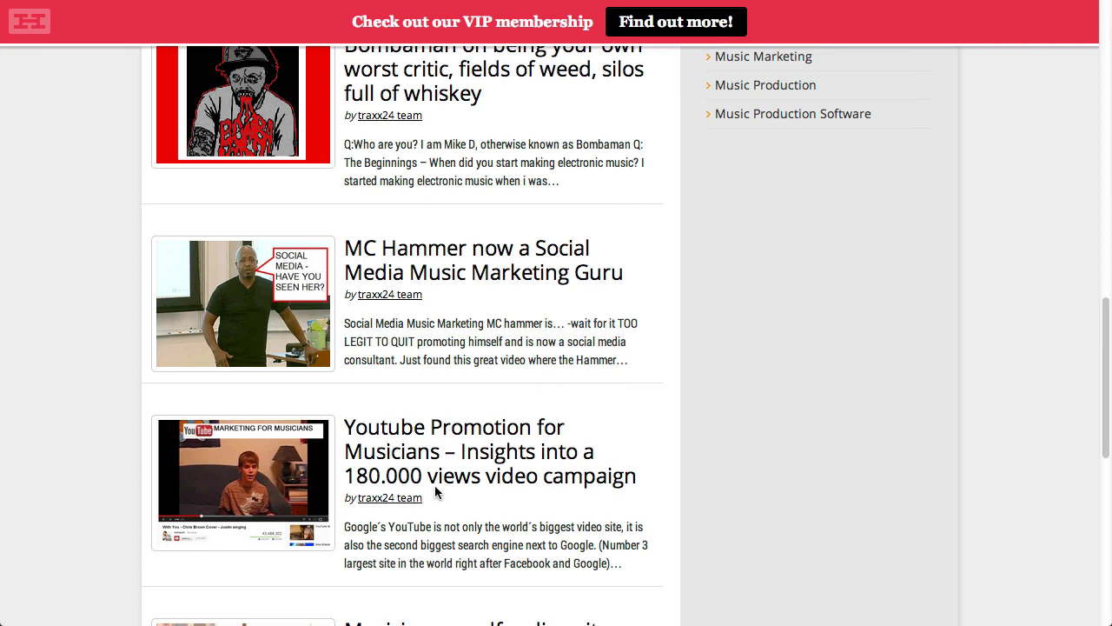
{"action": "scroll", "coordinate": [627, 415], "scroll_direction": "down", "scroll_amount": 1}
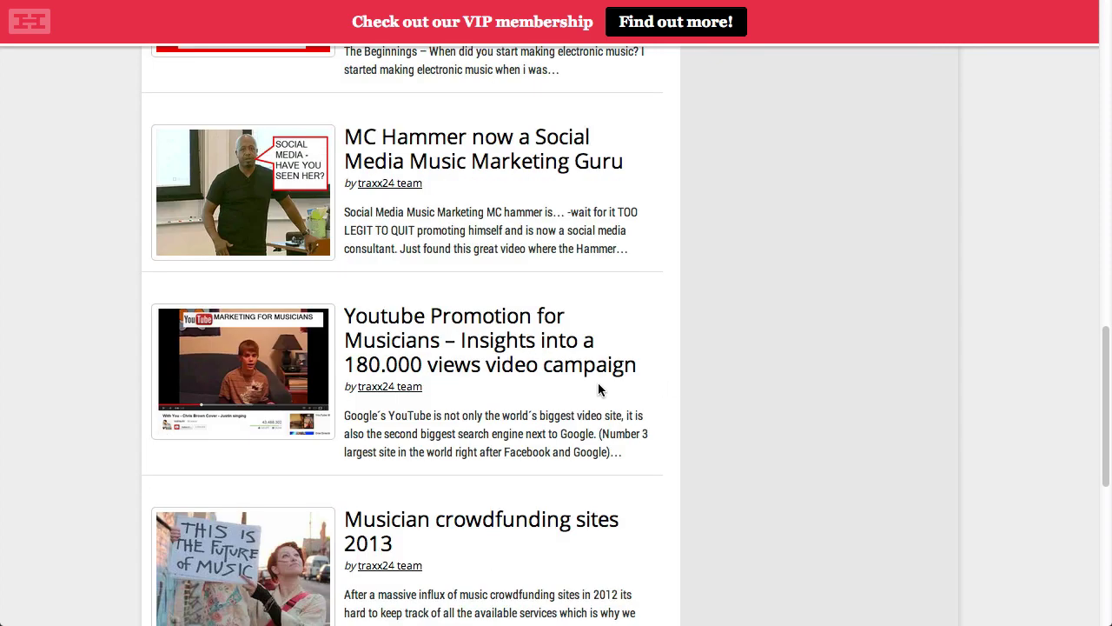
{"action": "scroll", "coordinate": [598, 382], "scroll_direction": "up", "scroll_amount": 2}
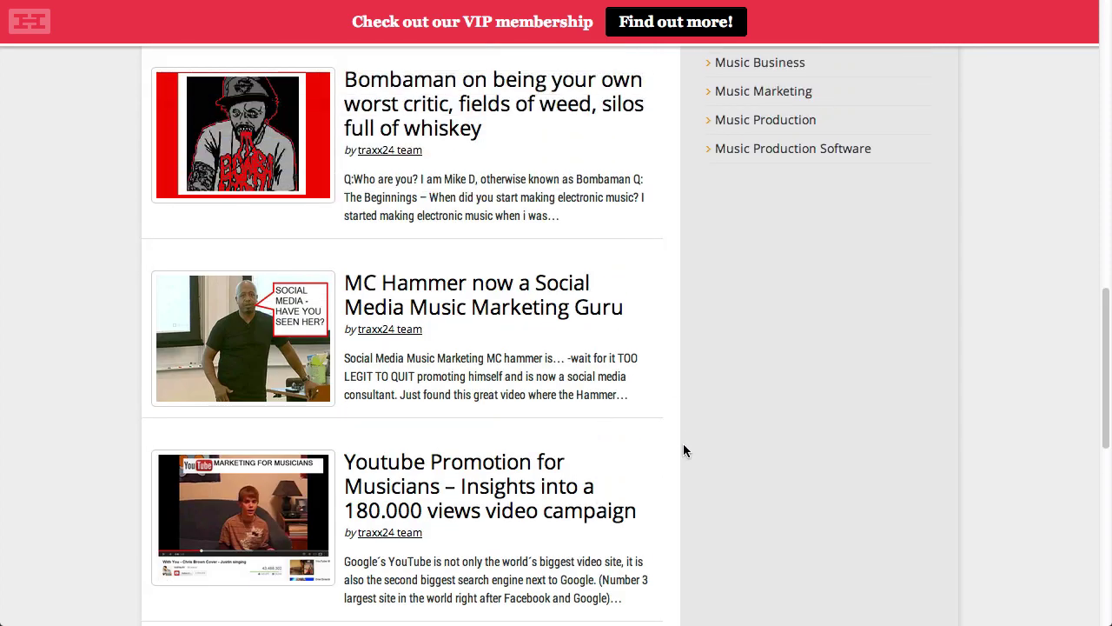
{"action": "scroll", "coordinate": [745, 452], "scroll_direction": "up", "scroll_amount": 9}
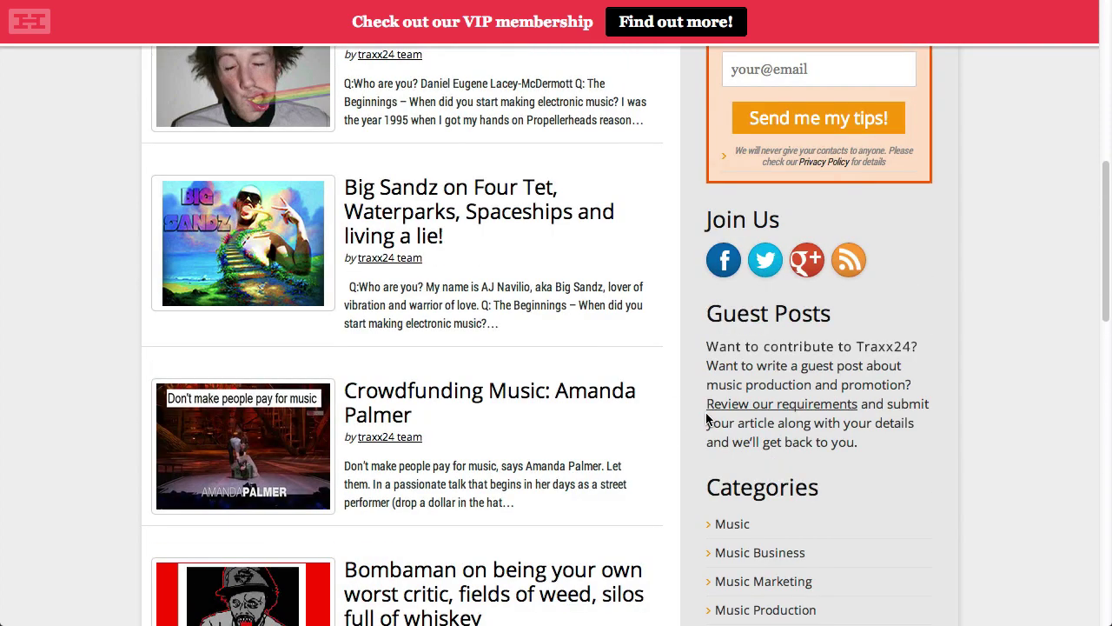
{"action": "scroll", "coordinate": [690, 435], "scroll_direction": "up", "scroll_amount": 6}
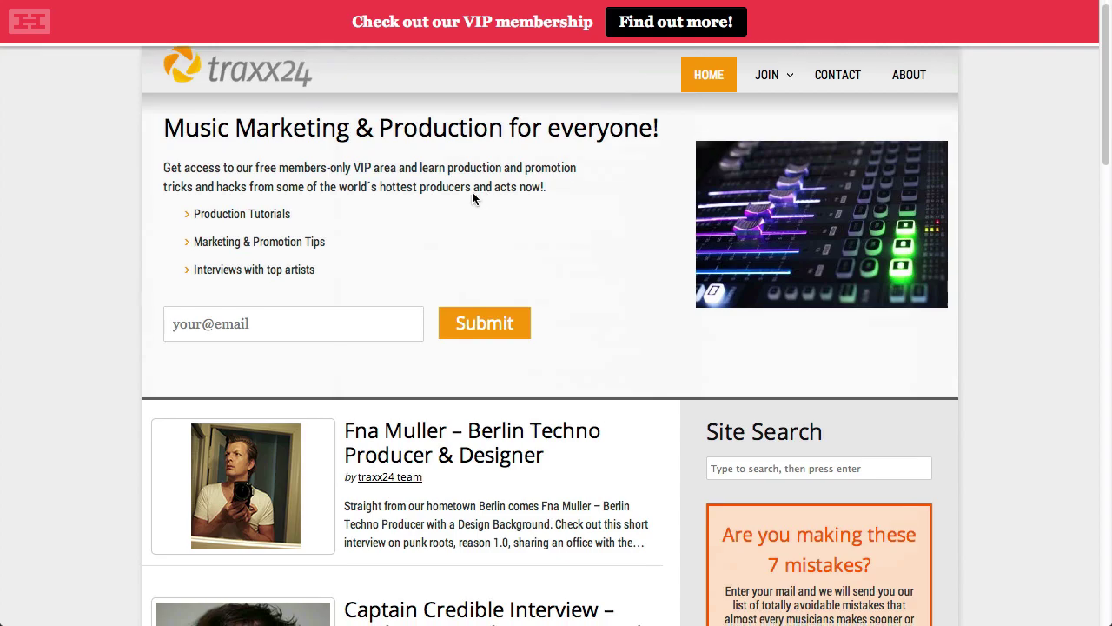
{"action": "scroll", "coordinate": [461, 209], "scroll_direction": "down", "scroll_amount": 4}
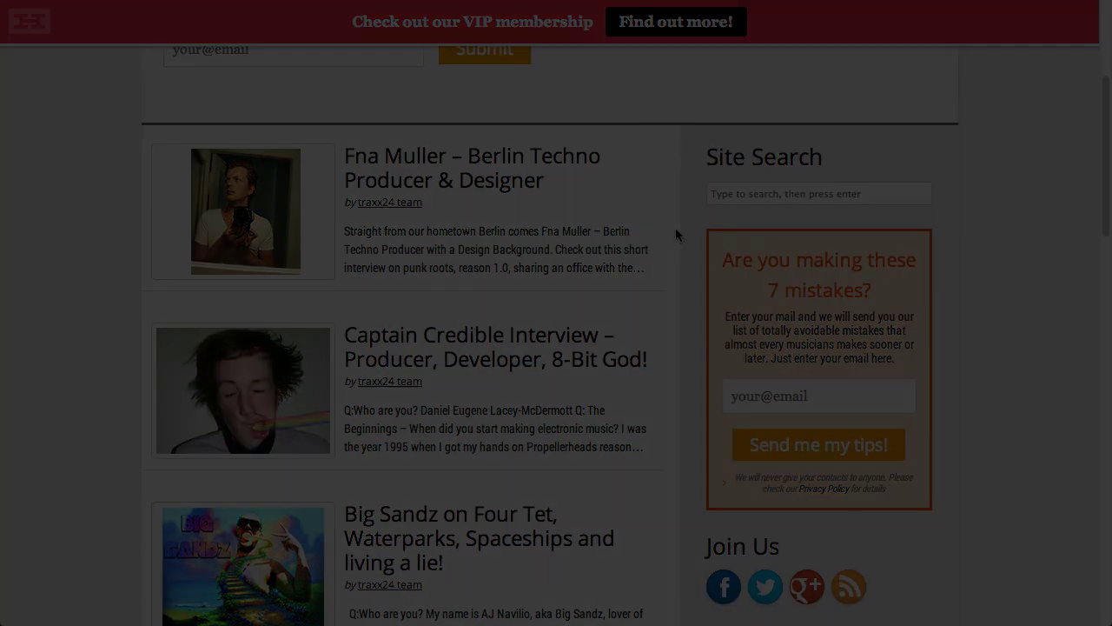